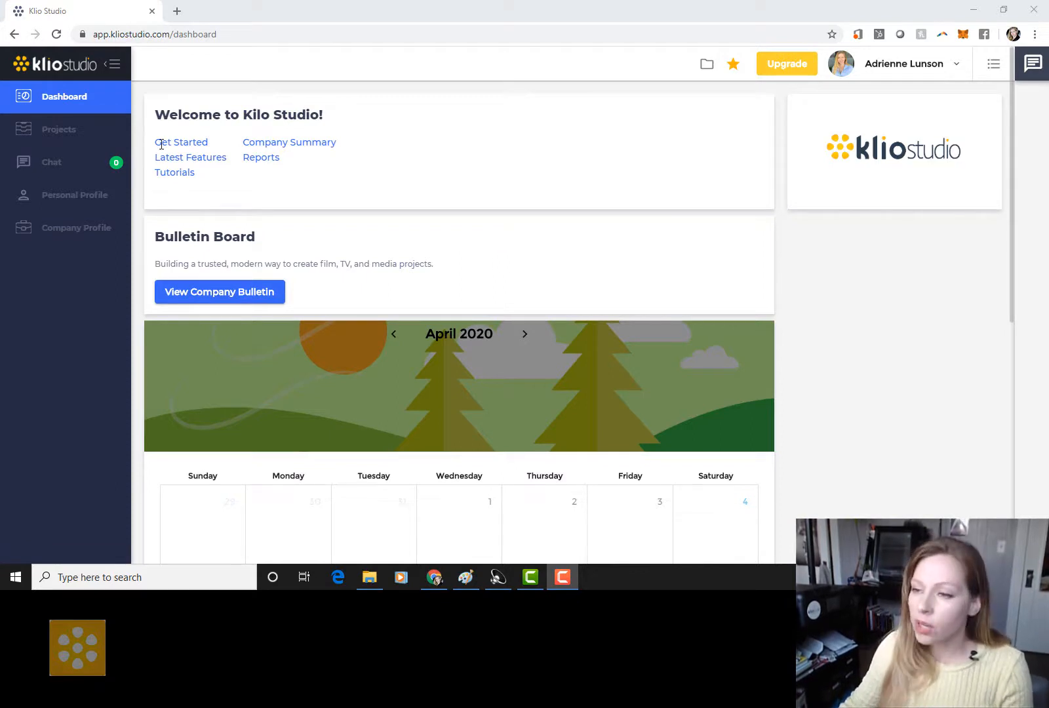
# Step: Add a project called 'Test Project' of type Feature Film, described as 'Description'
pyautogui.click(52, 130)
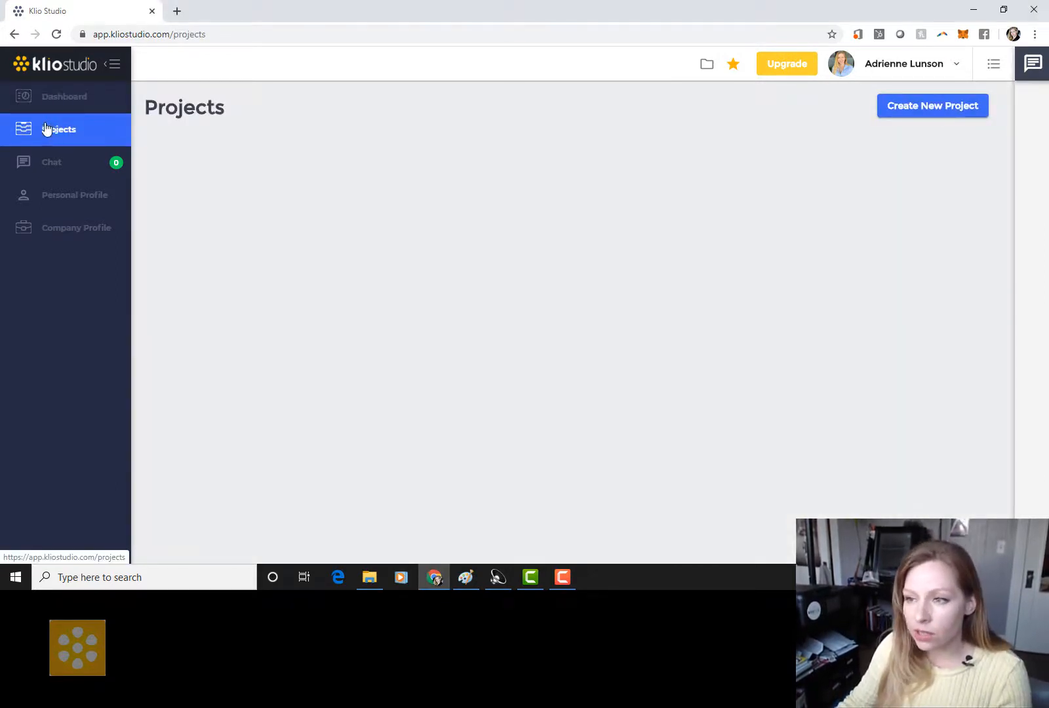
pyautogui.click(917, 110)
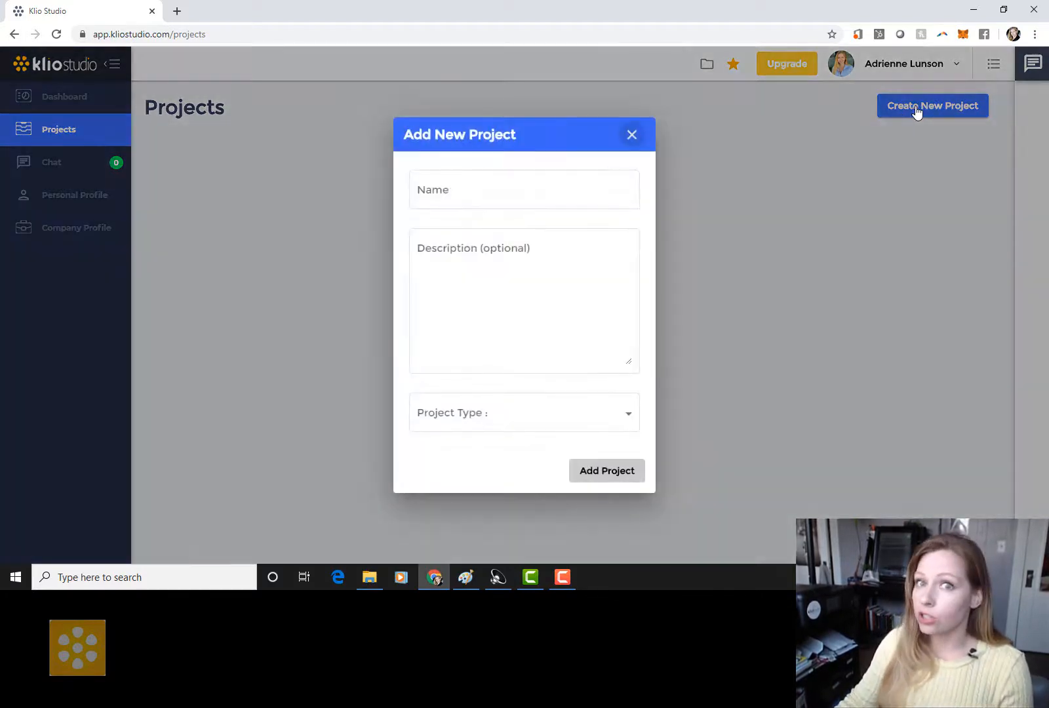
pyautogui.click(506, 188)
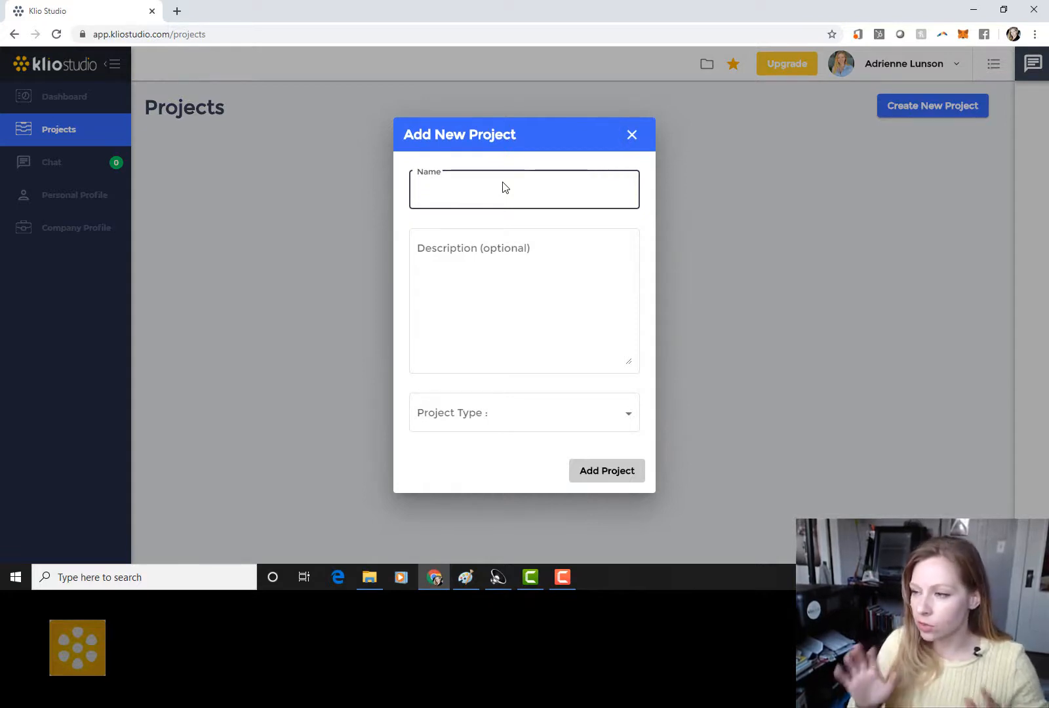
pyautogui.write('Test')
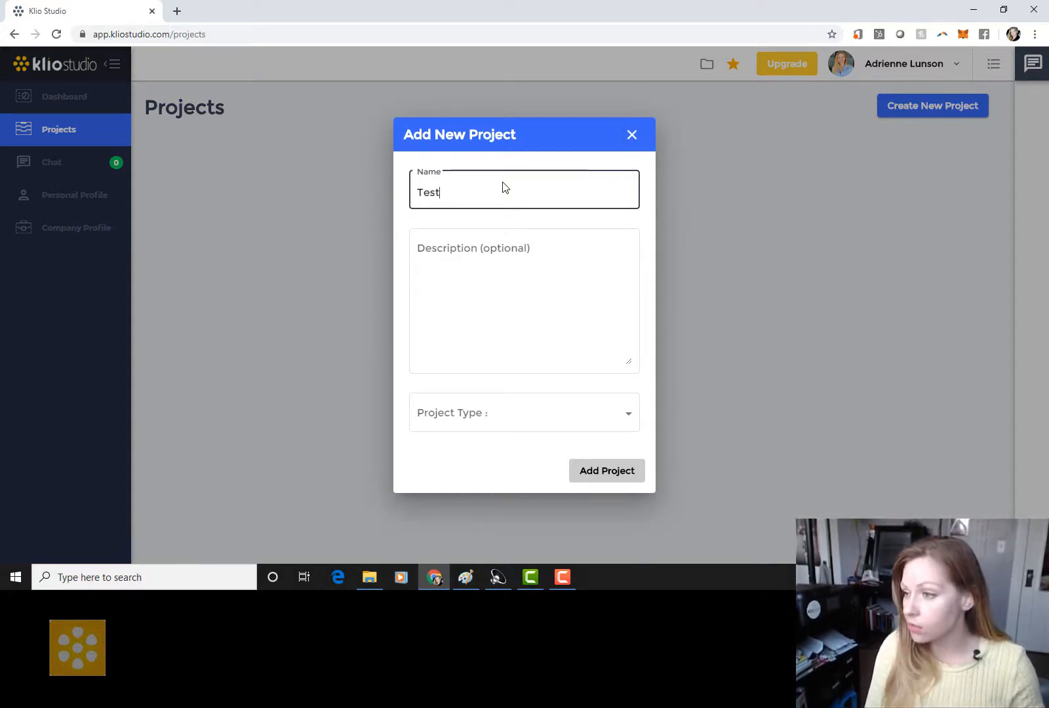
pyautogui.write(' Project')
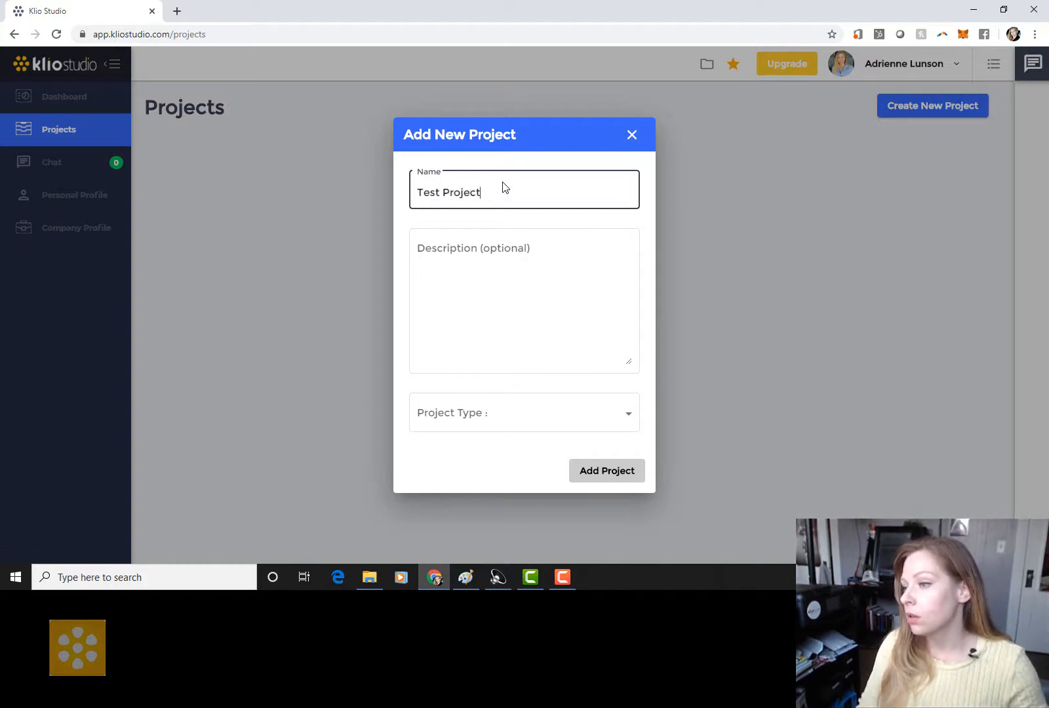
pyautogui.click(495, 309)
pyautogui.write('Desic')
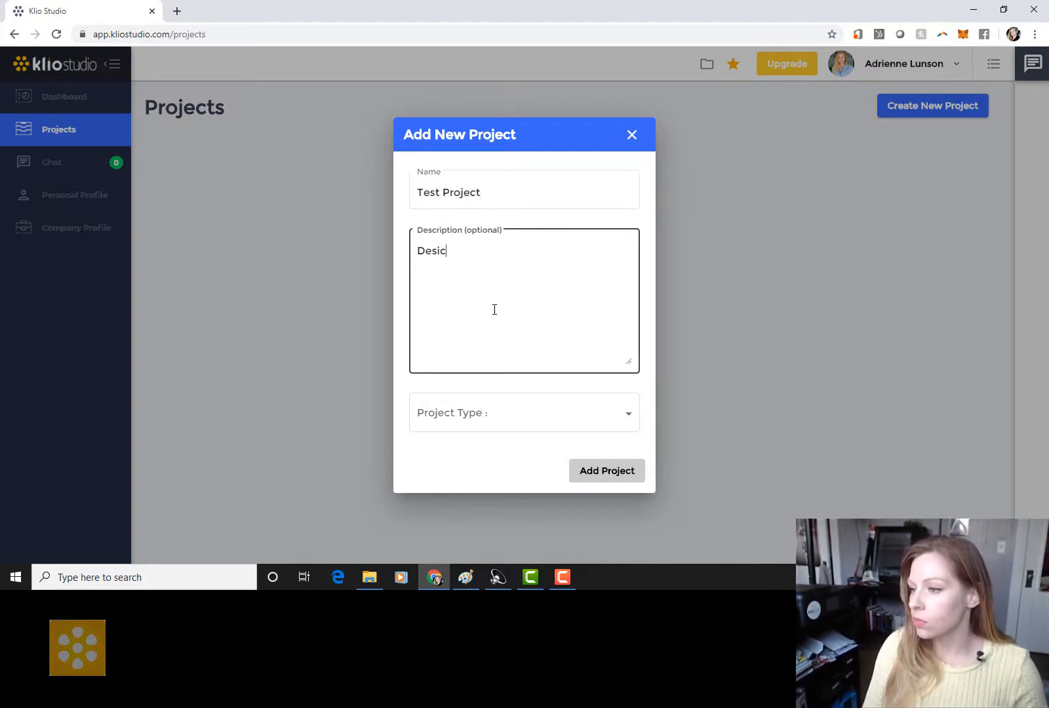
pyautogui.press('BackSpace')
pyautogui.write('cr')
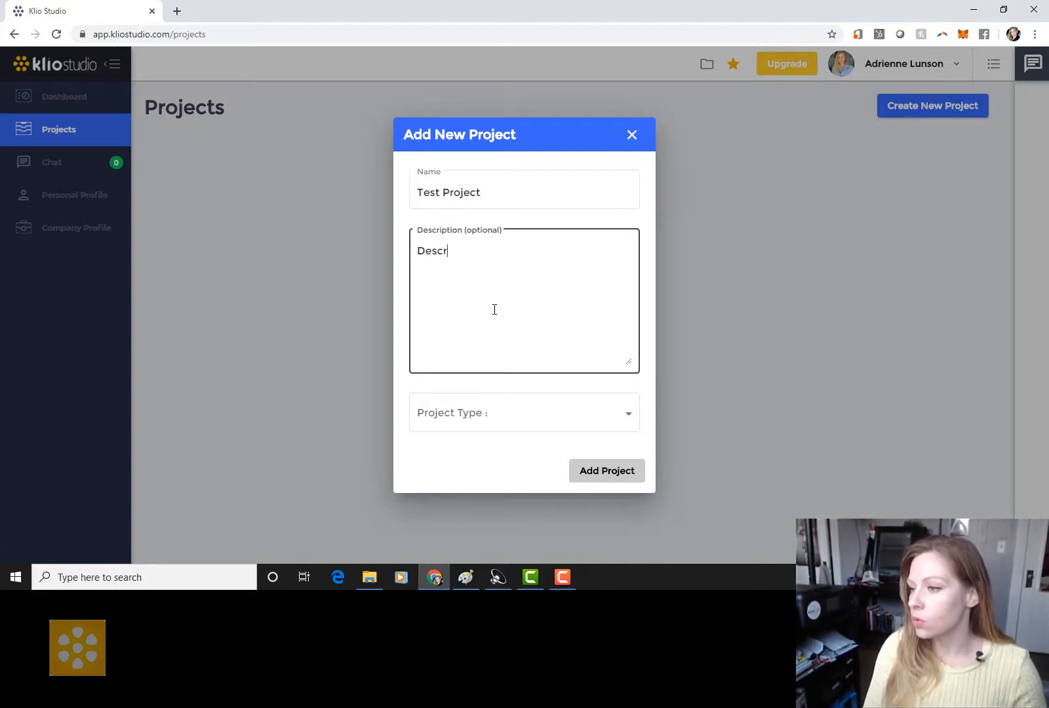
pyautogui.write('iption')
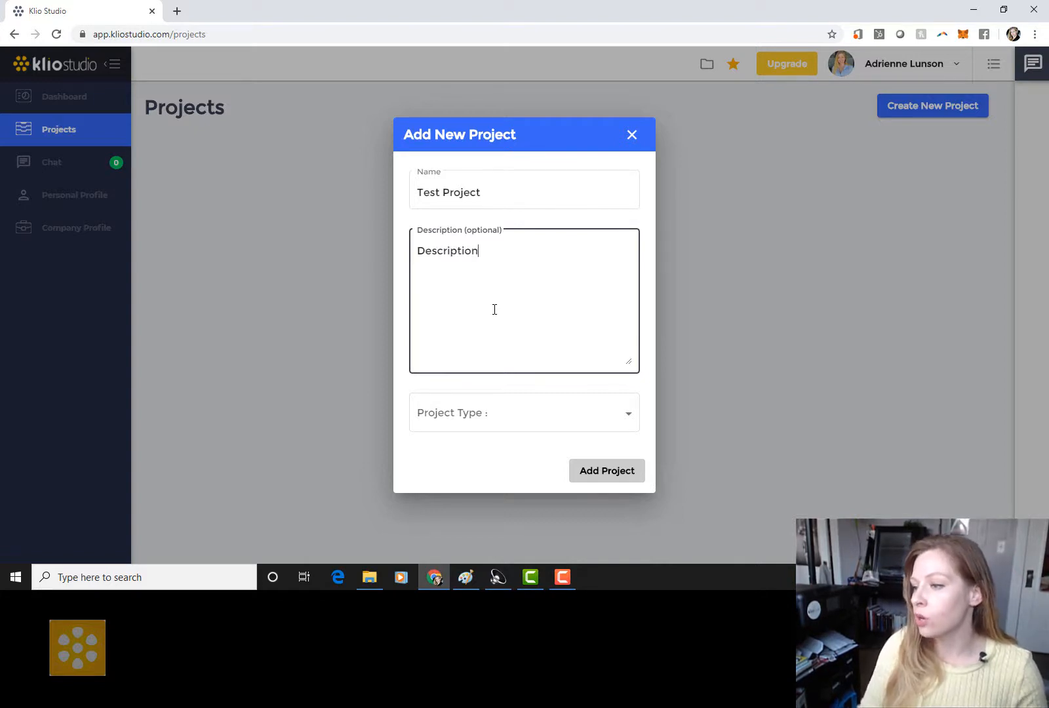
pyautogui.click(488, 413)
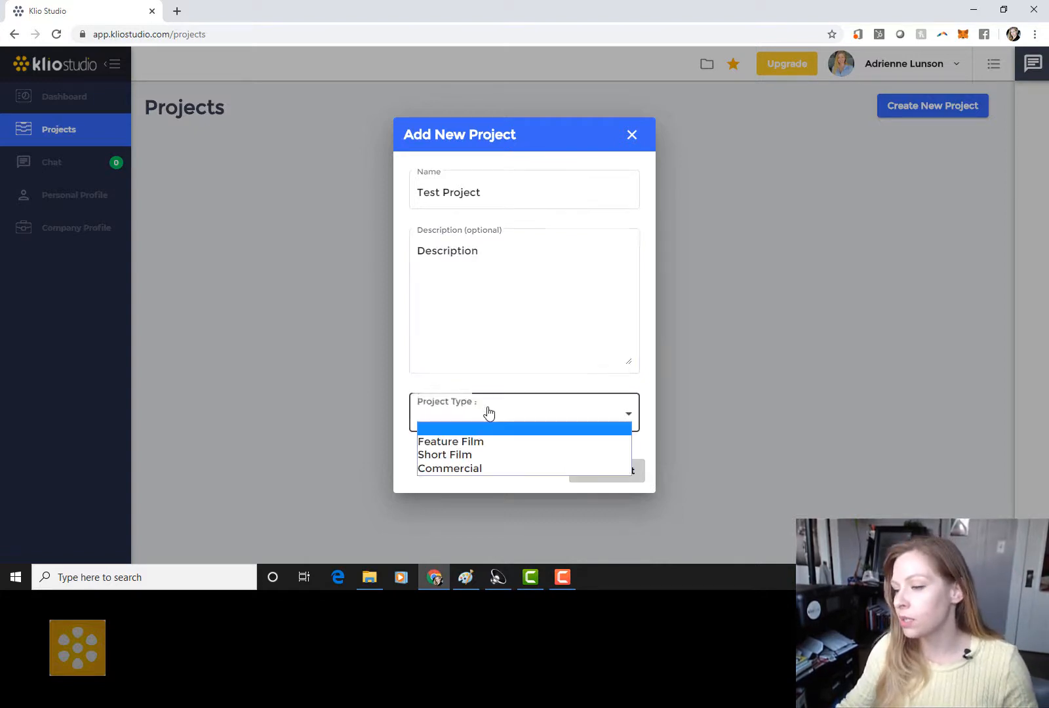
pyautogui.click(511, 443)
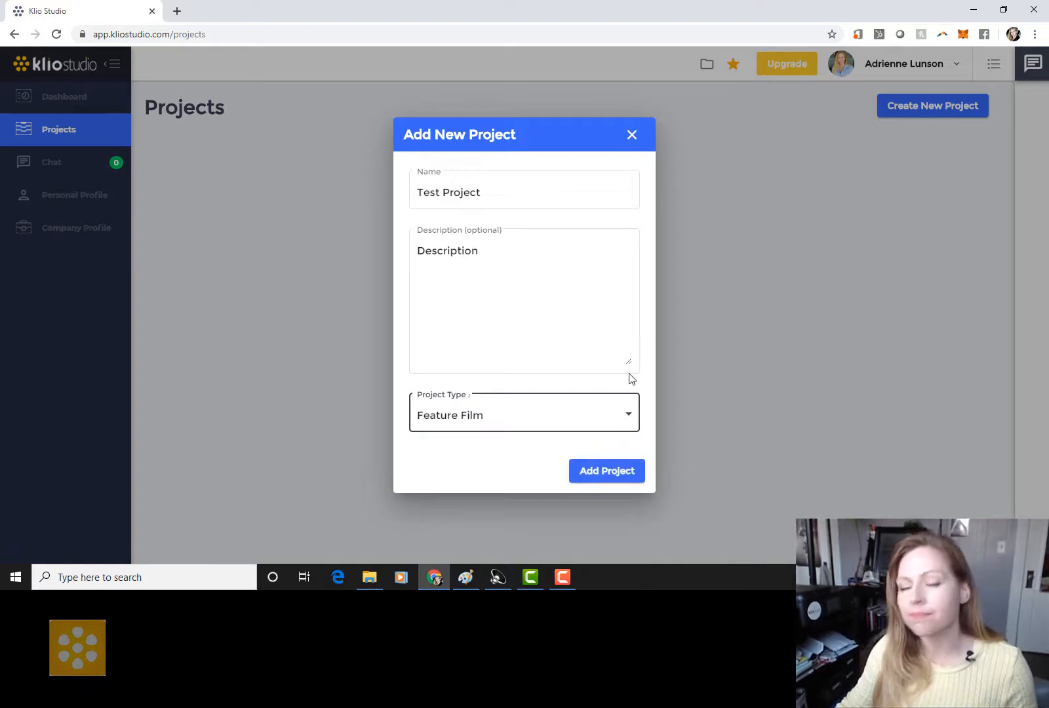
pyautogui.click(607, 470)
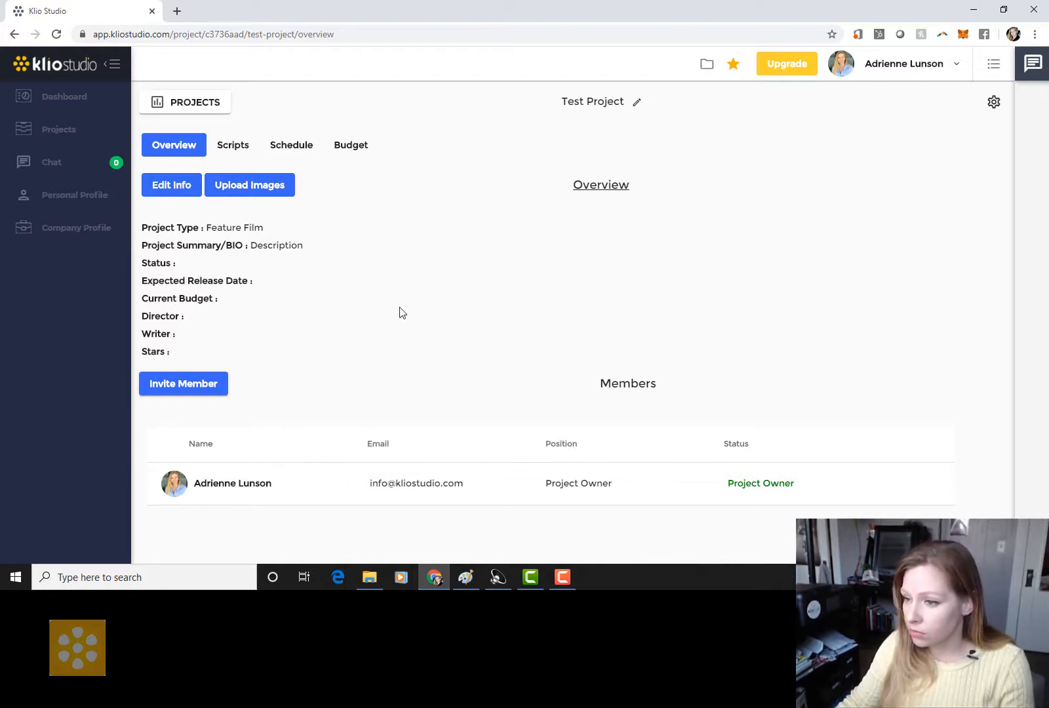
# Step: Set status Development, expected release Summer 2022 and current budget $1M in the project info
pyautogui.click(171, 185)
pyautogui.click(439, 333)
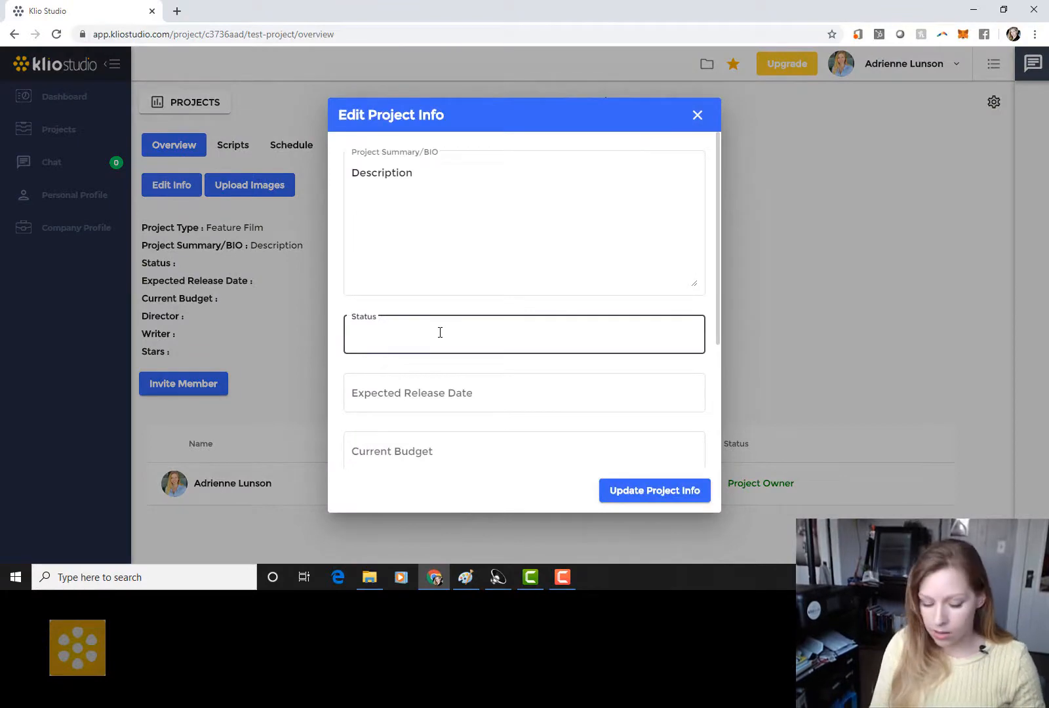
pyautogui.write('Develo')
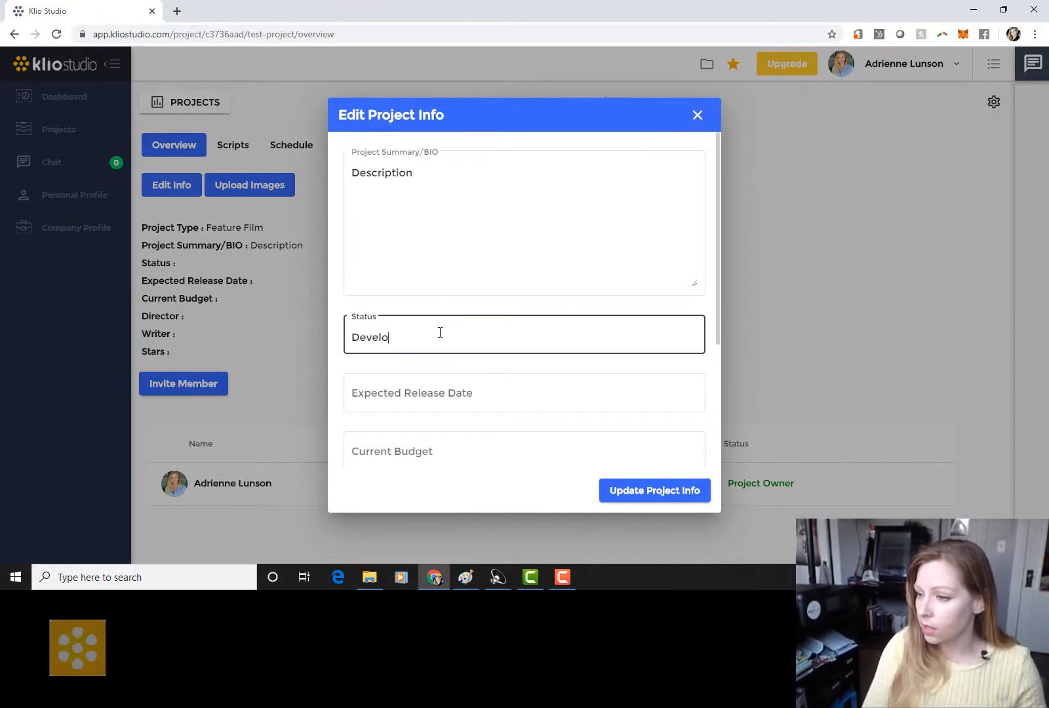
pyautogui.write('pment')
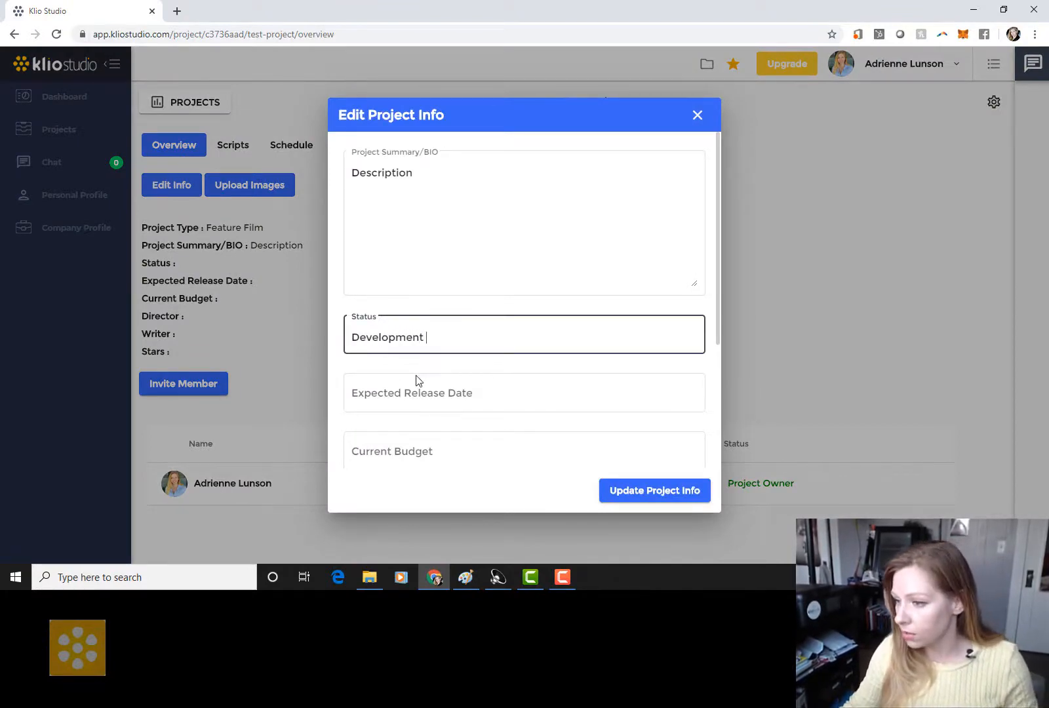
pyautogui.click(420, 407)
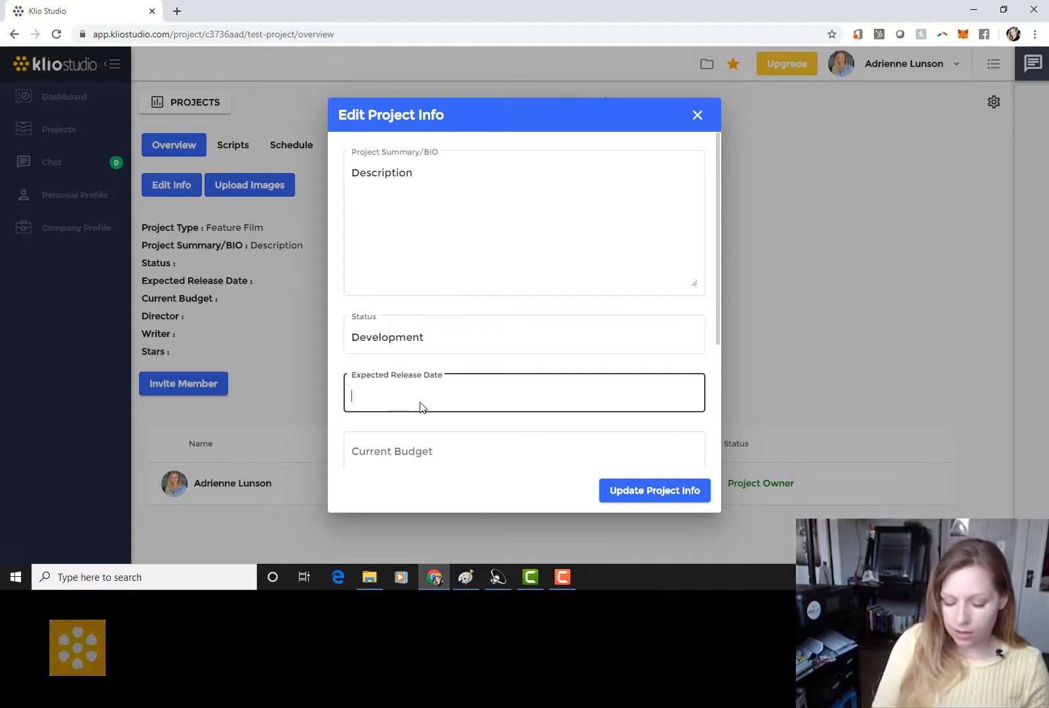
pyautogui.write('Summer ')
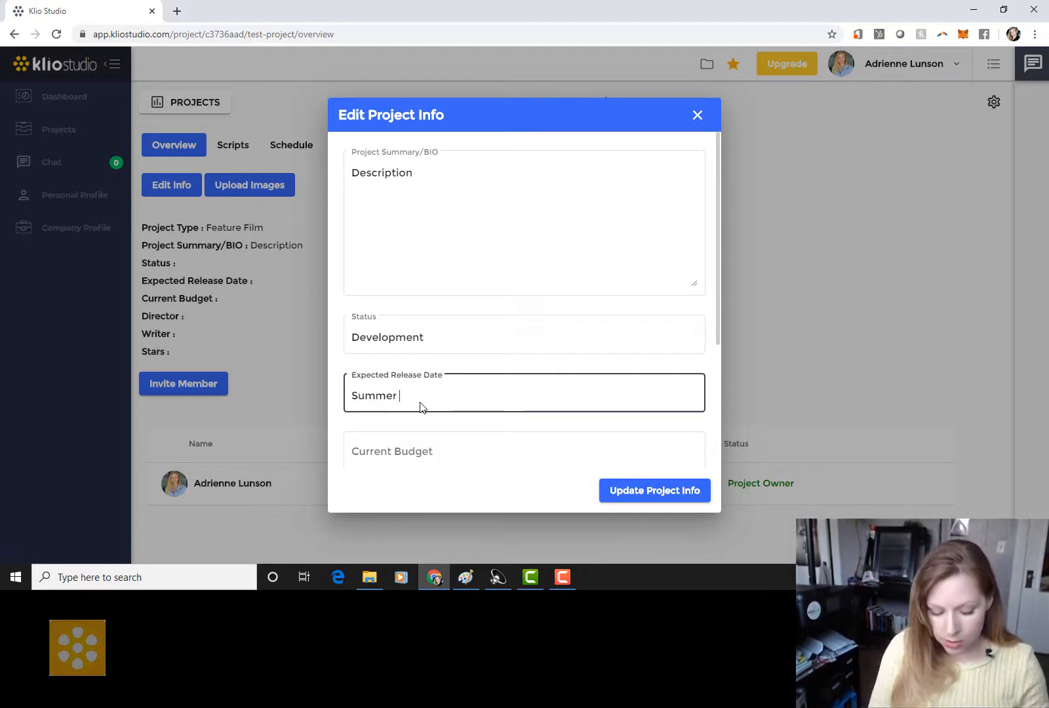
pyautogui.write('202')
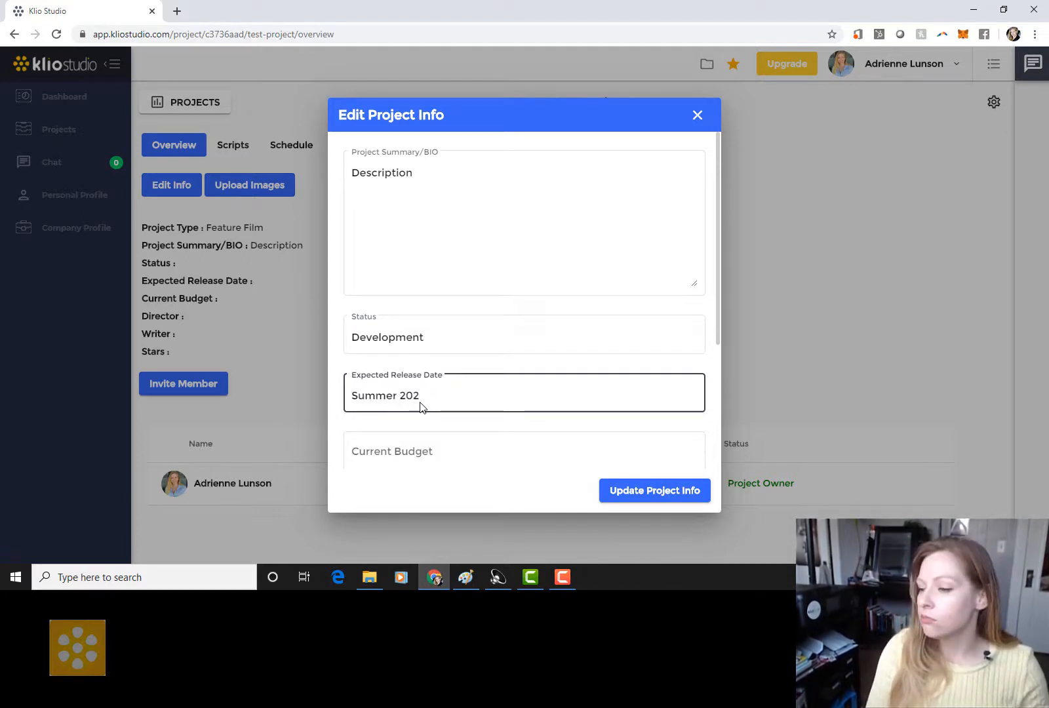
pyautogui.press('BackSpace')
pyautogui.press('BackSpace')
pyautogui.write('2')
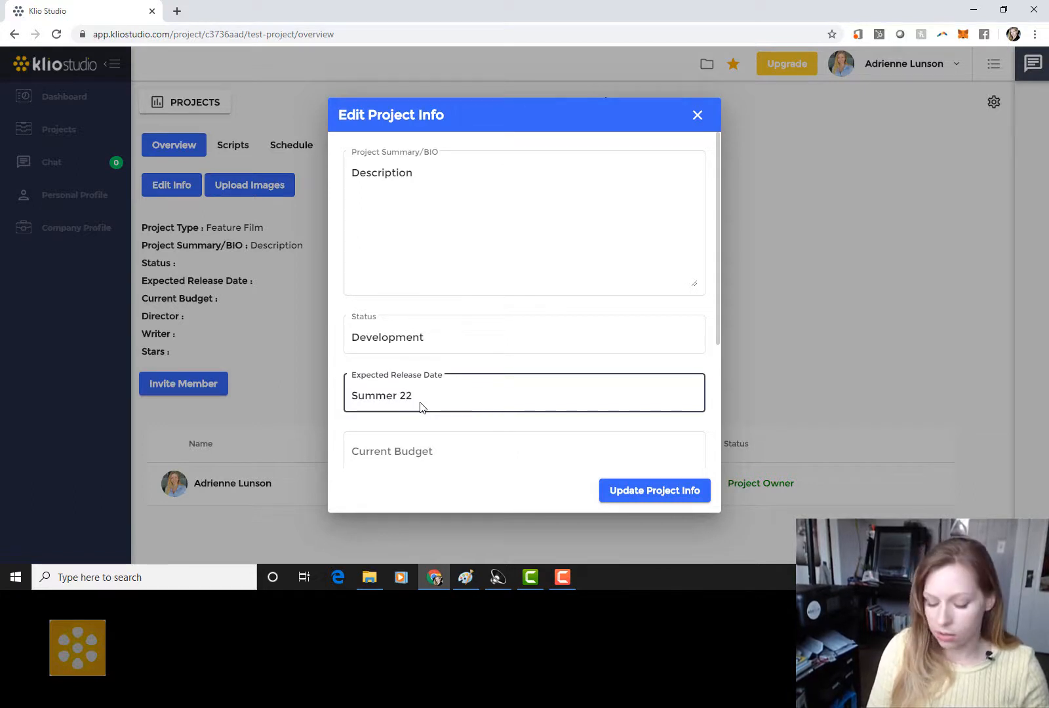
pyautogui.press('BackSpace')
pyautogui.write('022')
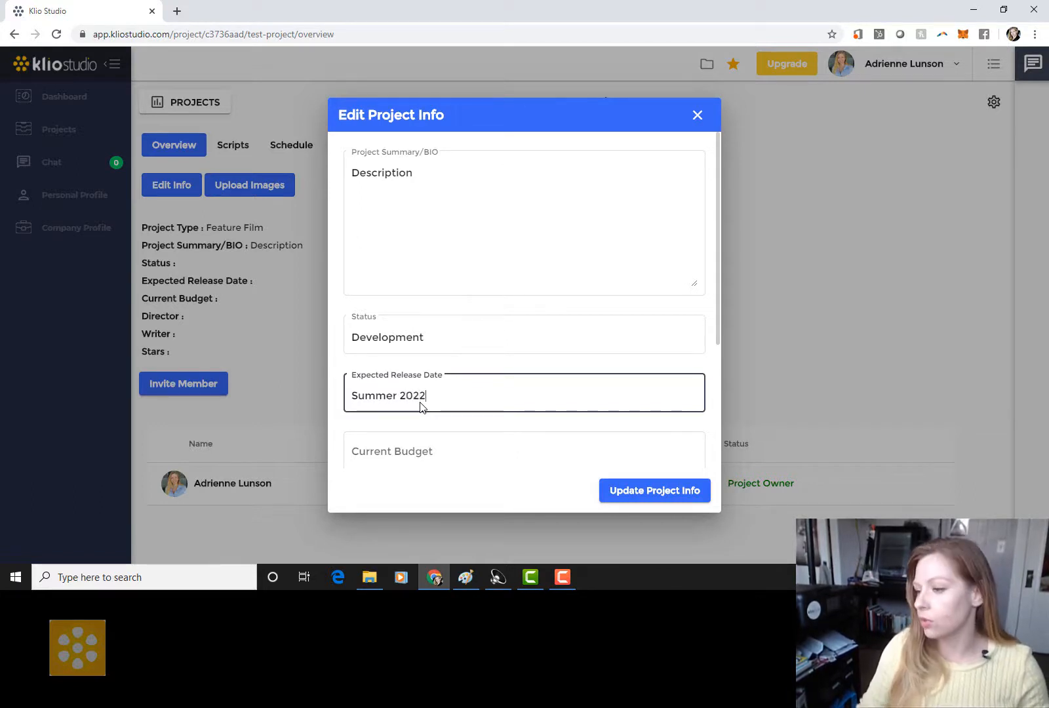
pyautogui.click(426, 448)
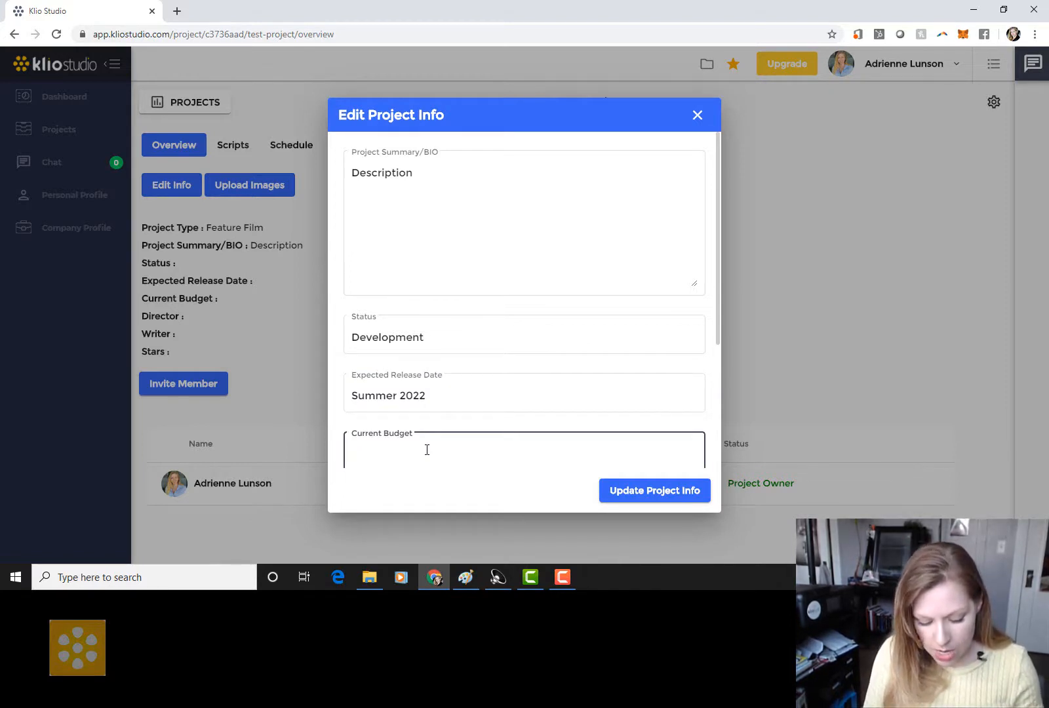
pyautogui.write('$1')
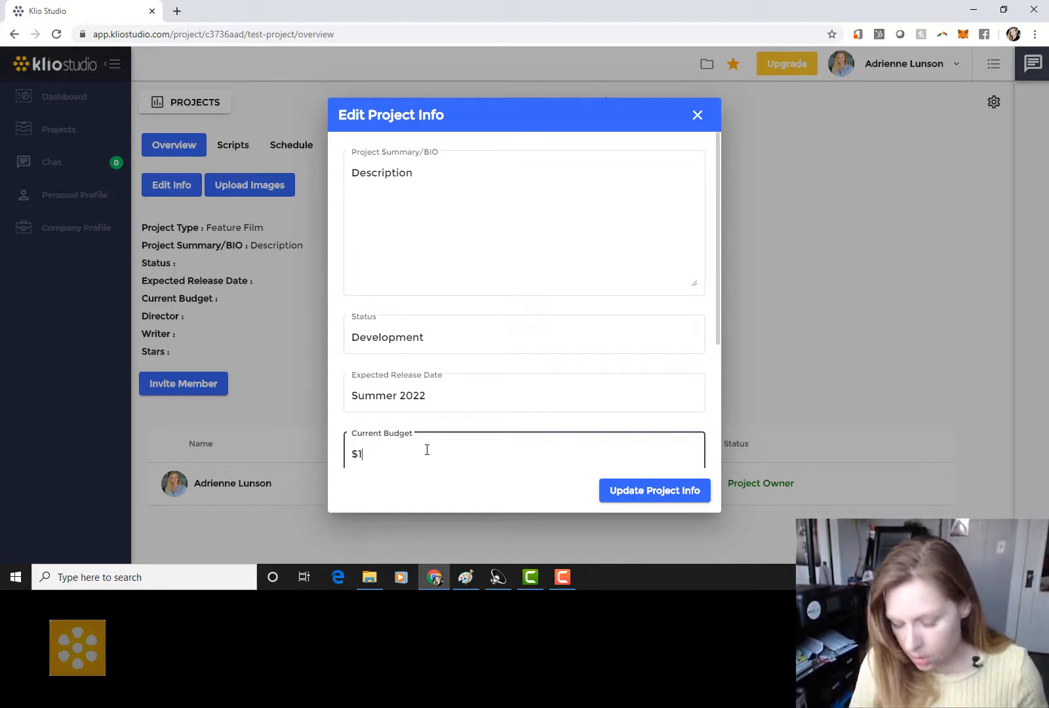
pyautogui.write('M')
pyautogui.scroll(-3, 501, 395)
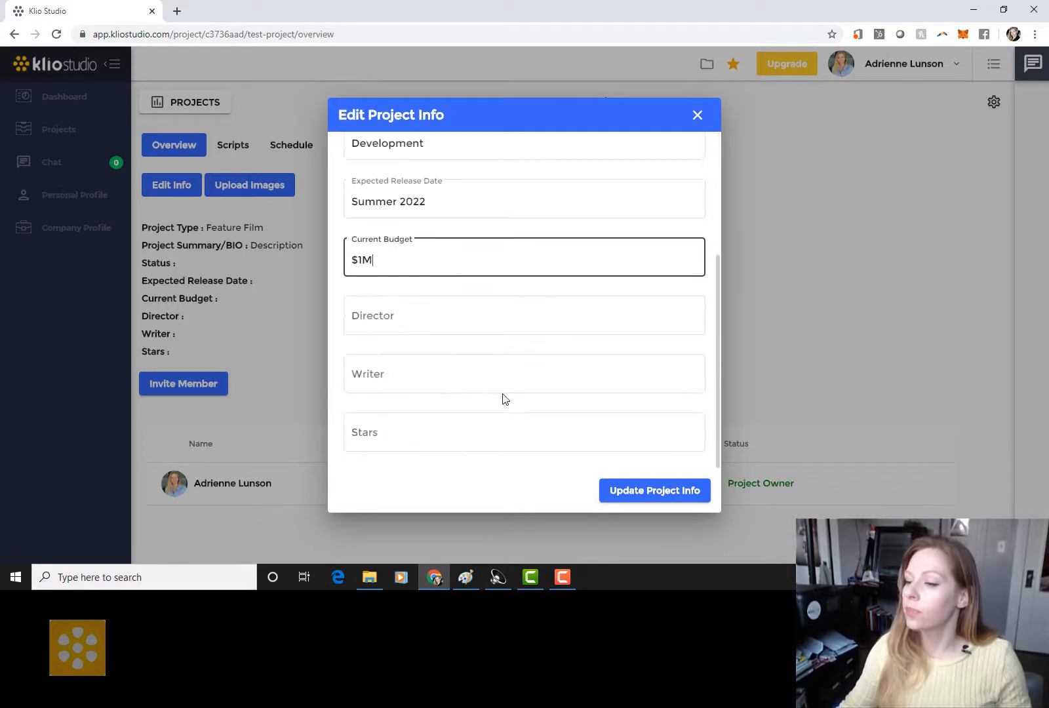
# Step: Enter the director's, writer's and star's names and save the project info
pyautogui.click(506, 318)
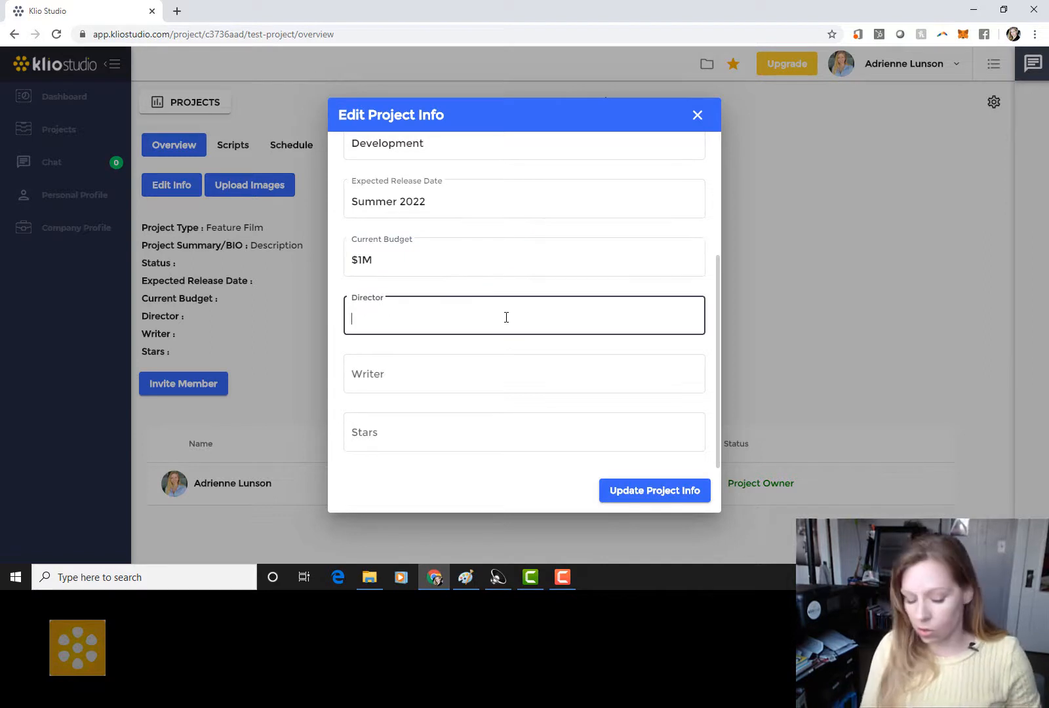
pyautogui.write('Don')
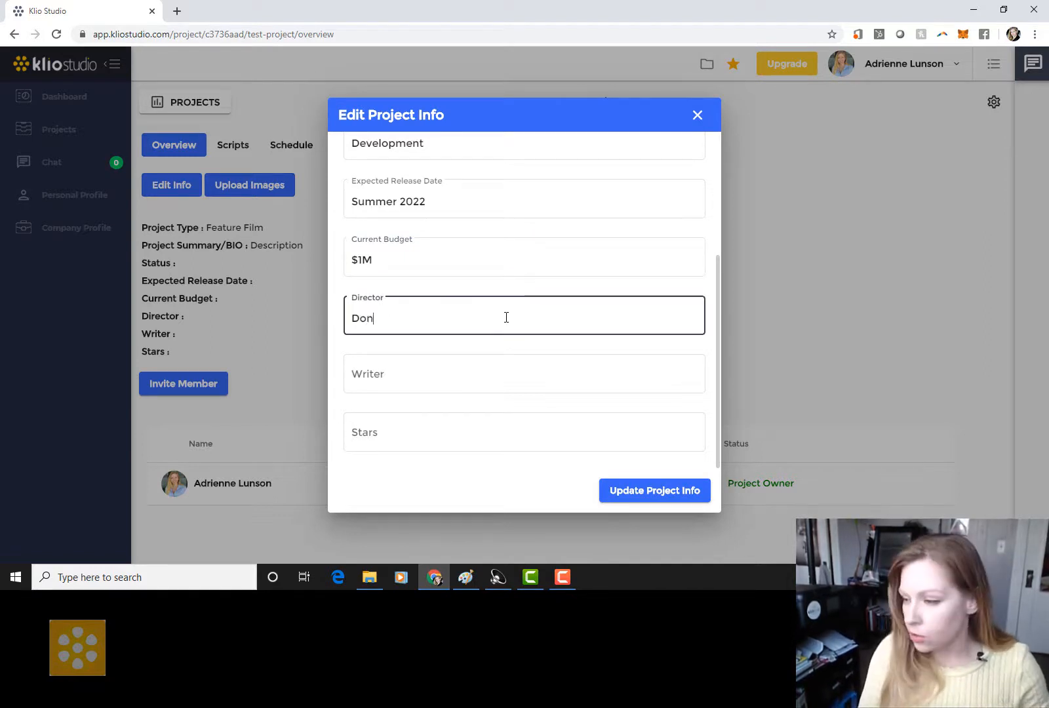
pyautogui.write('na Director')
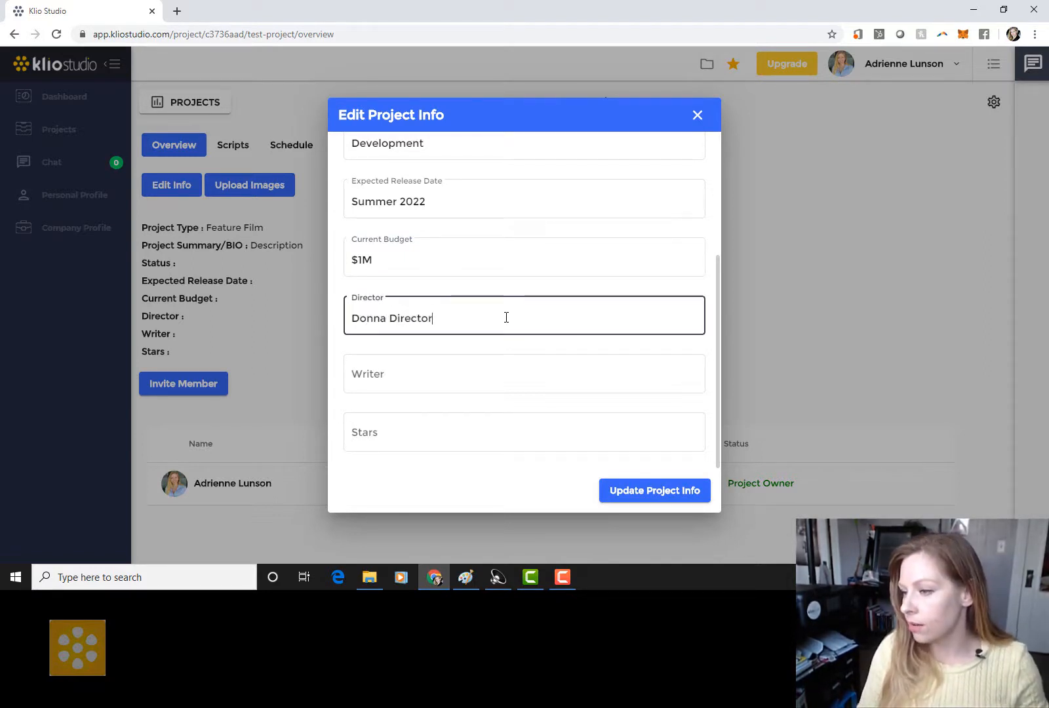
pyautogui.click(475, 370)
pyautogui.write('R')
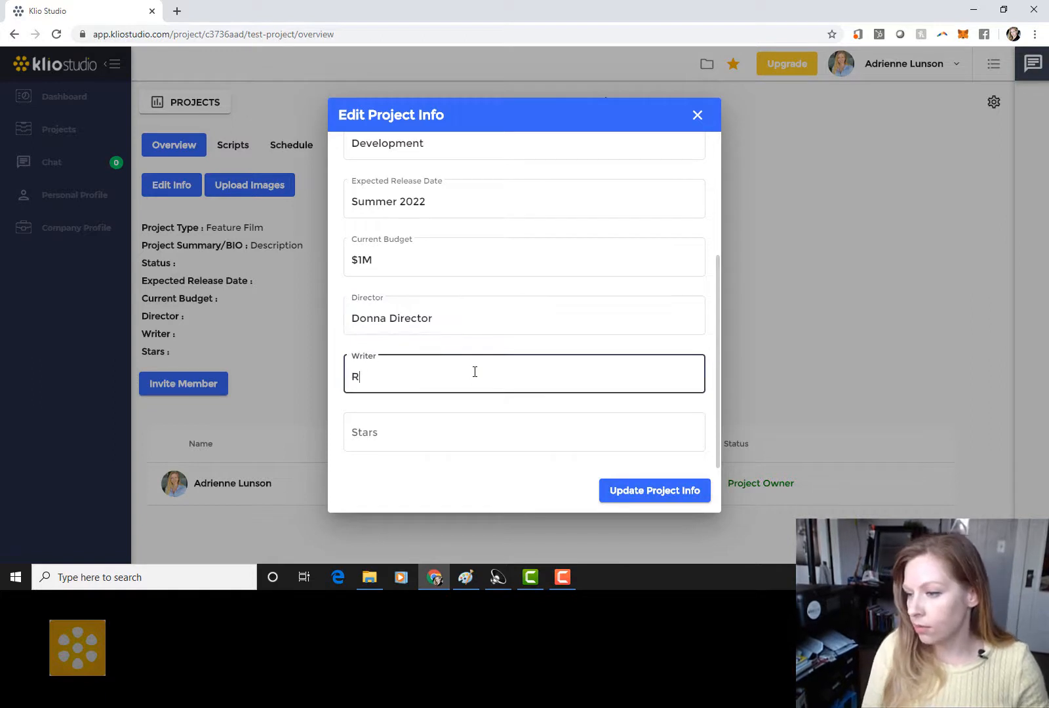
pyautogui.write('andy Writer')
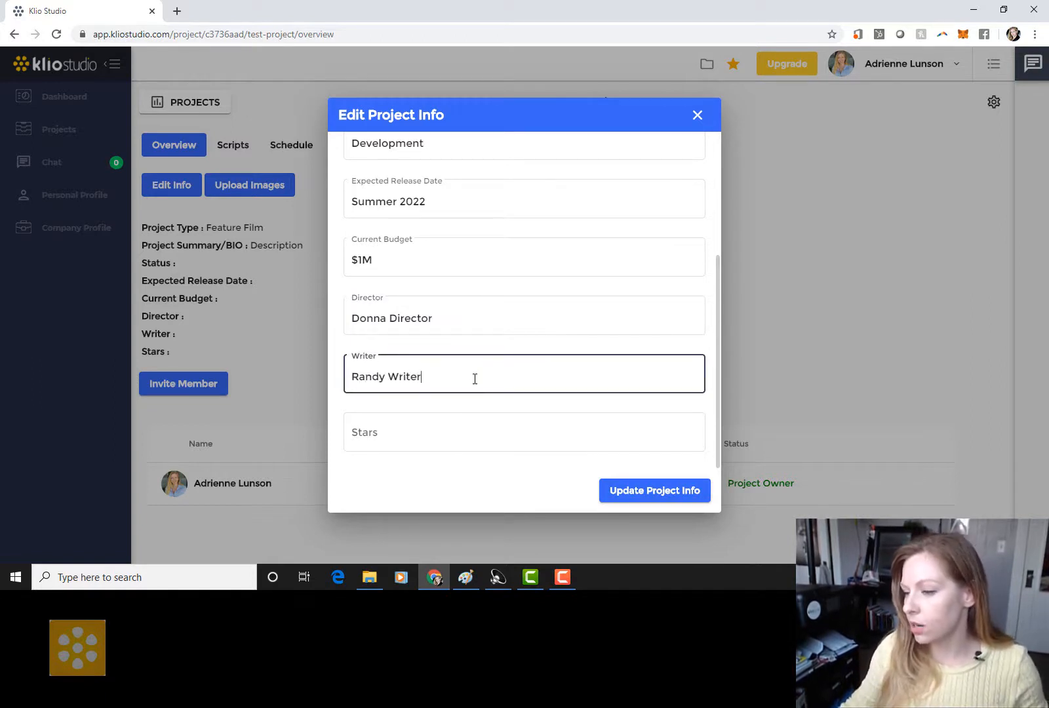
pyautogui.click(477, 434)
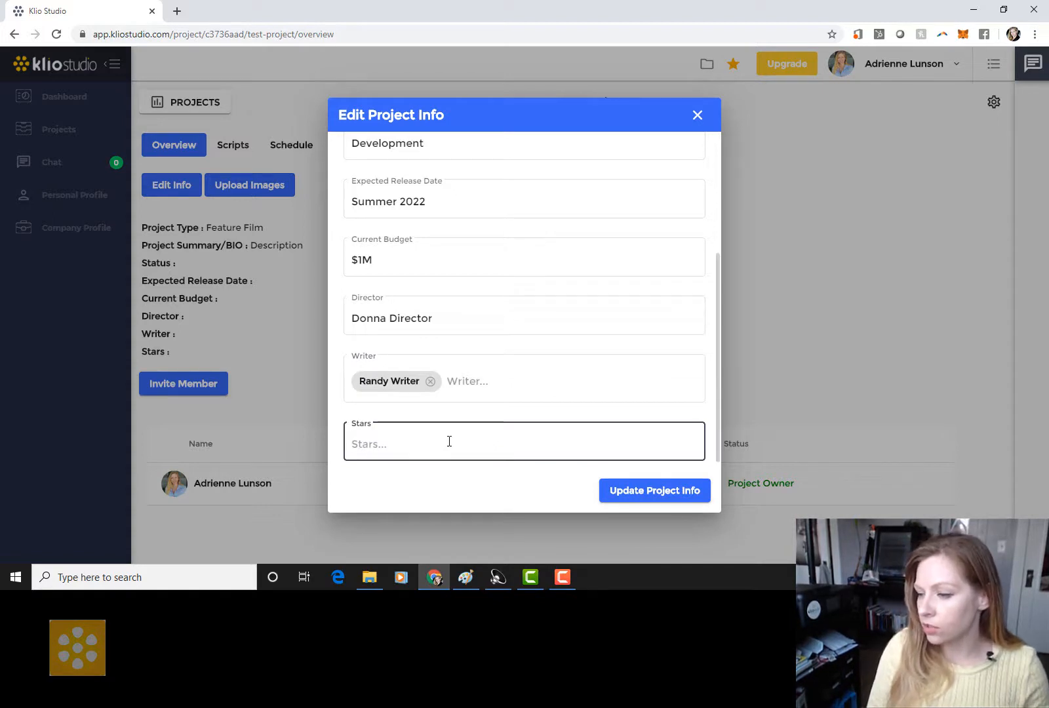
pyautogui.write('Star')
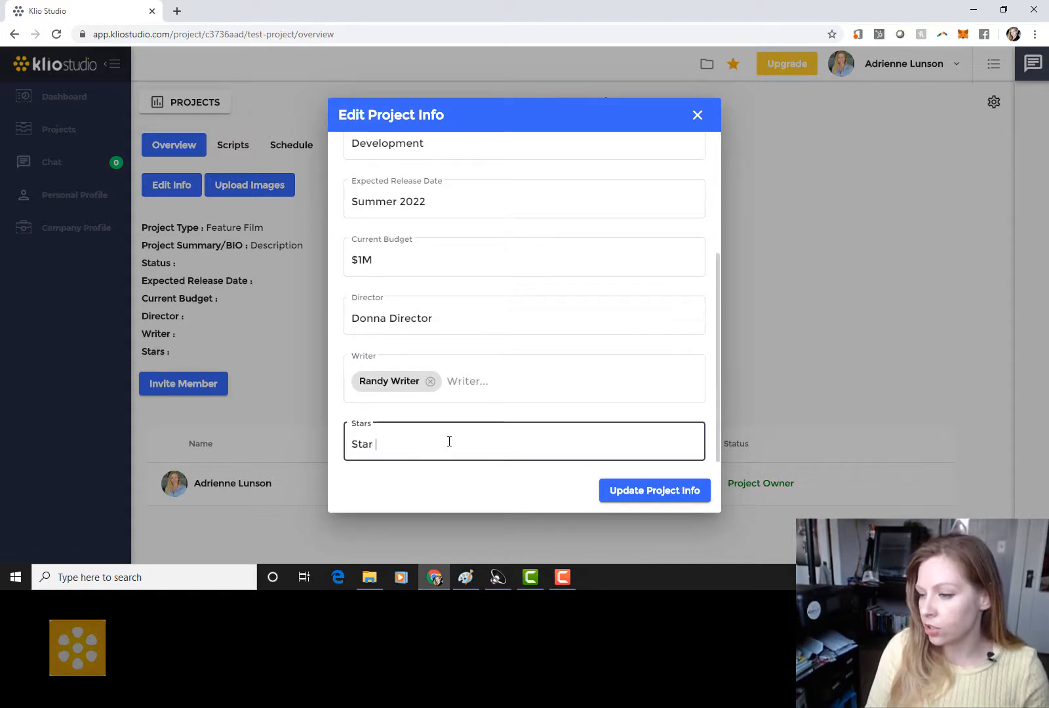
pyautogui.write(' Power')
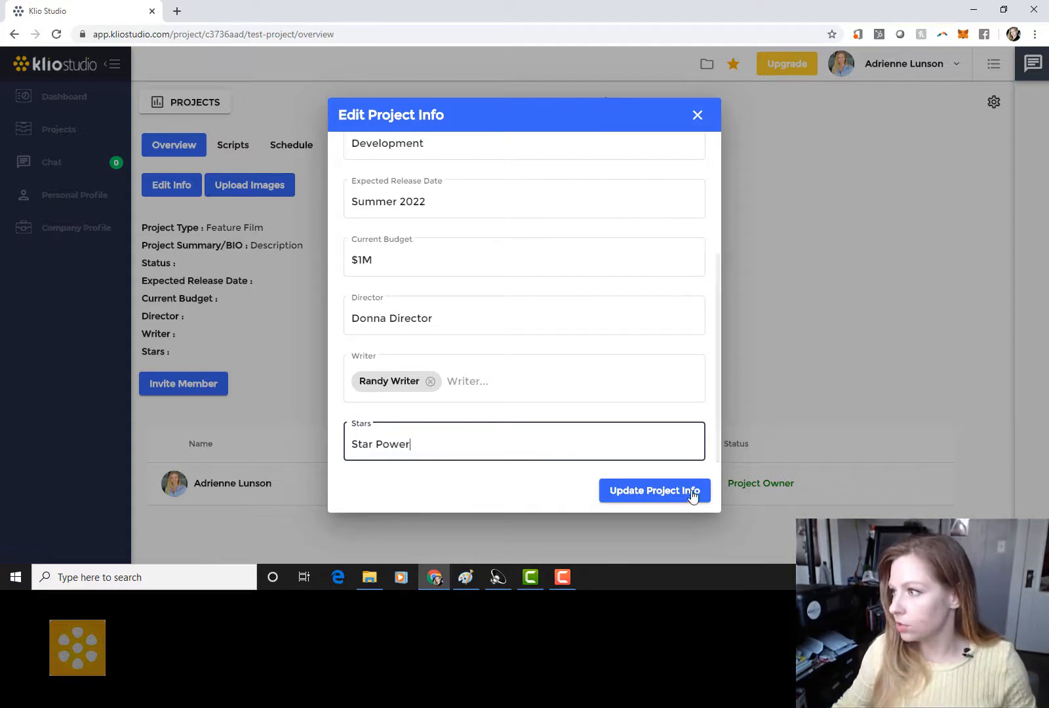
pyautogui.click(651, 490)
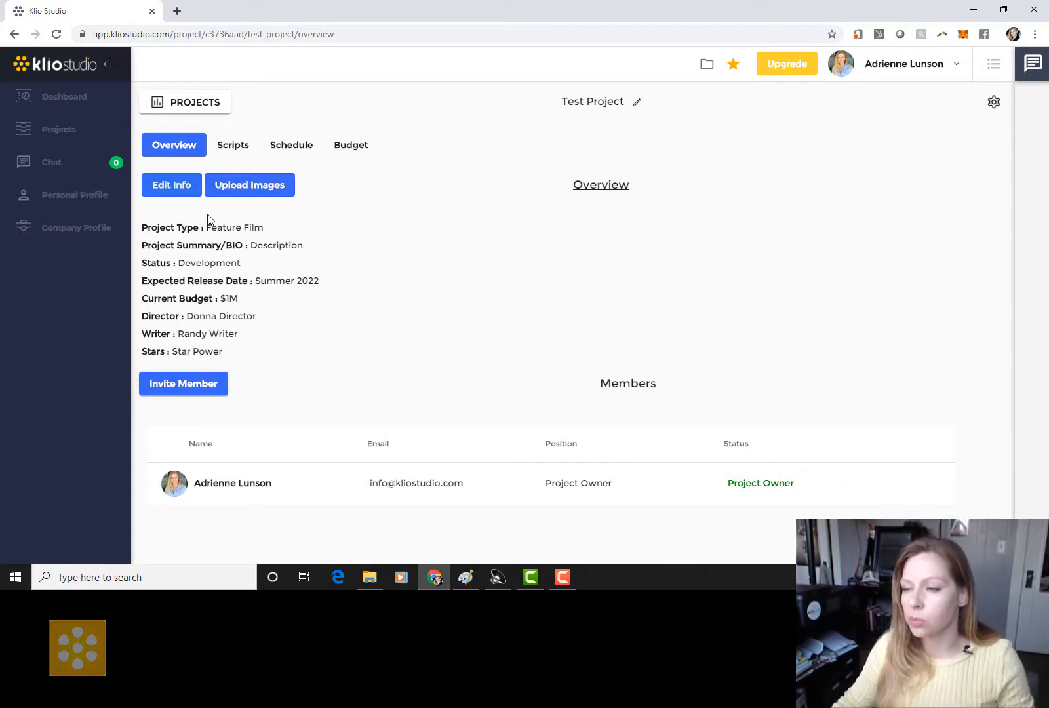
# Step: Upload the Pikachu tattoo picture from the Pictures folder as the project image
pyautogui.click(236, 191)
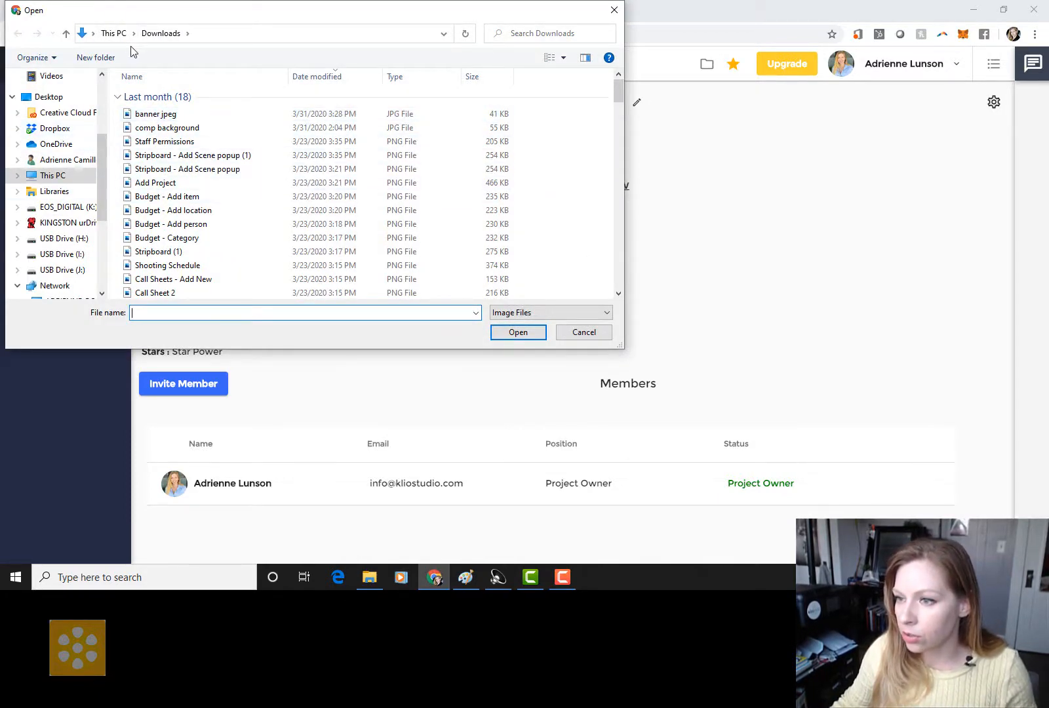
pyautogui.scroll(-2, 210, 158)
pyautogui.scroll(2, 229, 183)
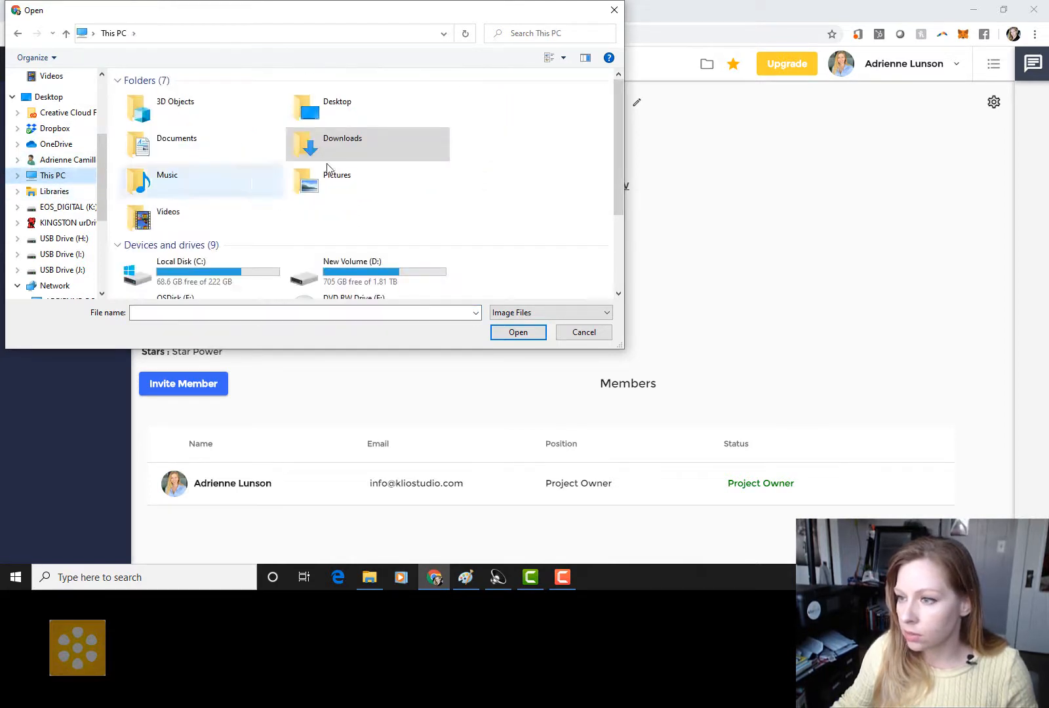
pyautogui.click(352, 140)
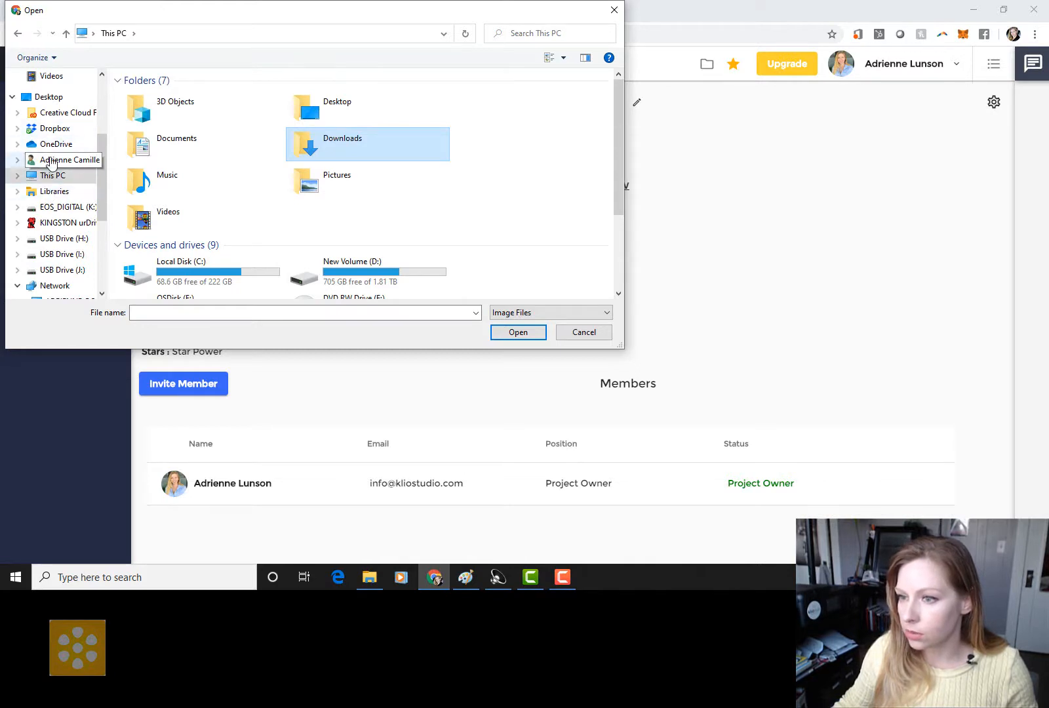
pyautogui.scroll(3, 52, 164)
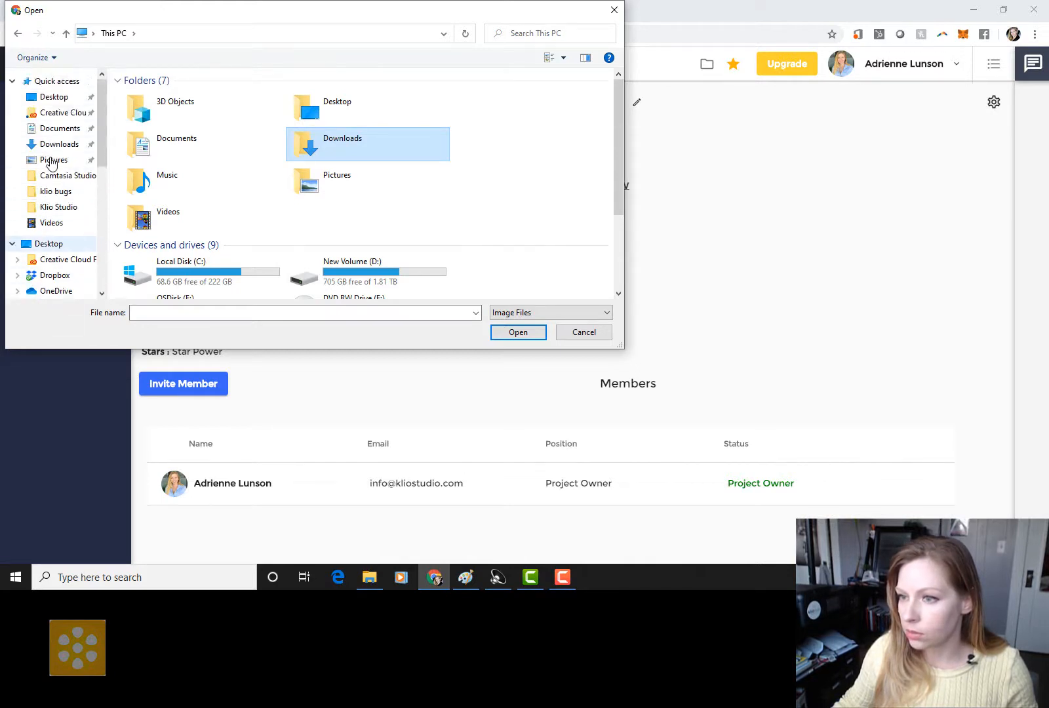
pyautogui.click(58, 143)
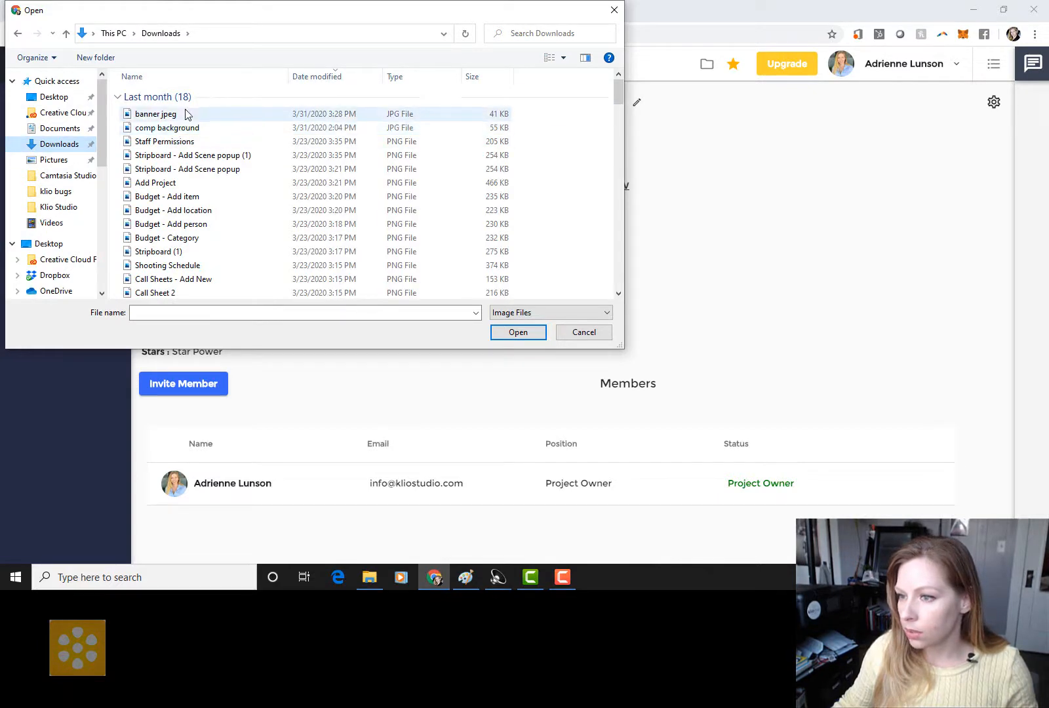
pyautogui.click(64, 163)
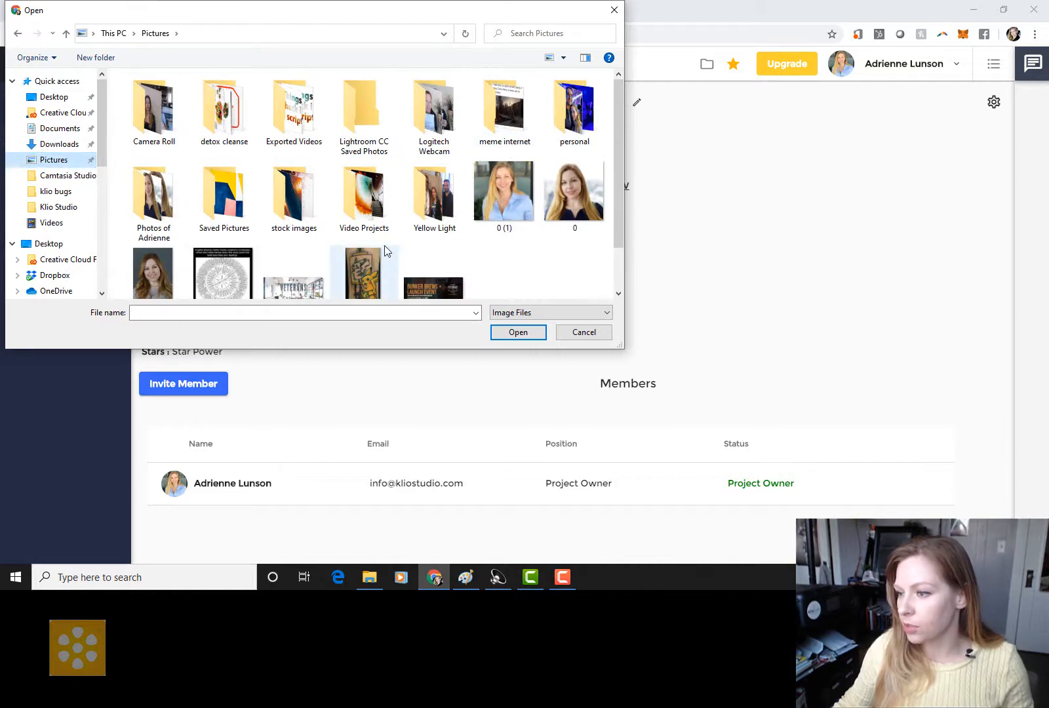
pyautogui.click(364, 280)
pyautogui.click(519, 333)
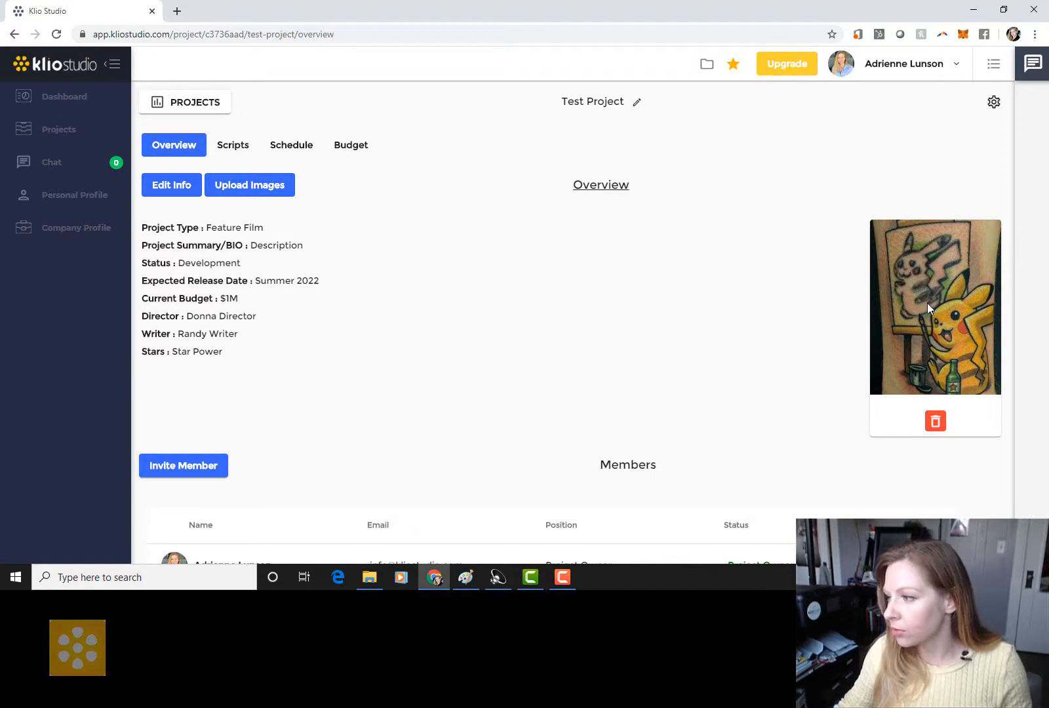
pyautogui.scroll(-1, 714, 326)
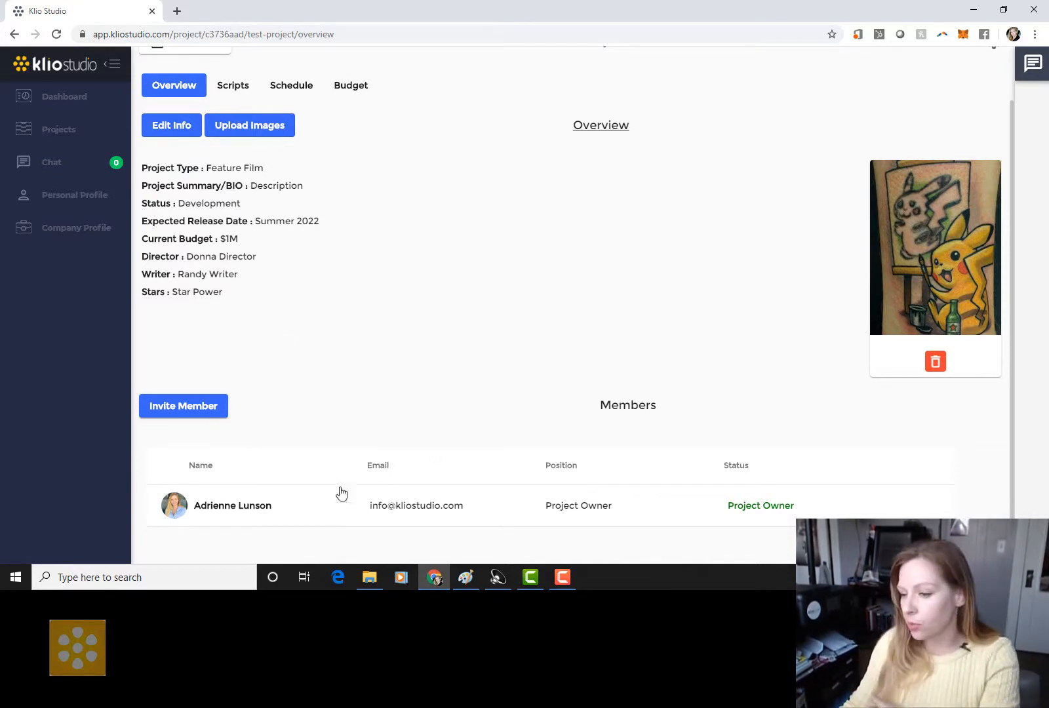
# Step: Invite the director by e-mail as a member with the Director project position
pyautogui.click(174, 410)
pyautogui.click(494, 278)
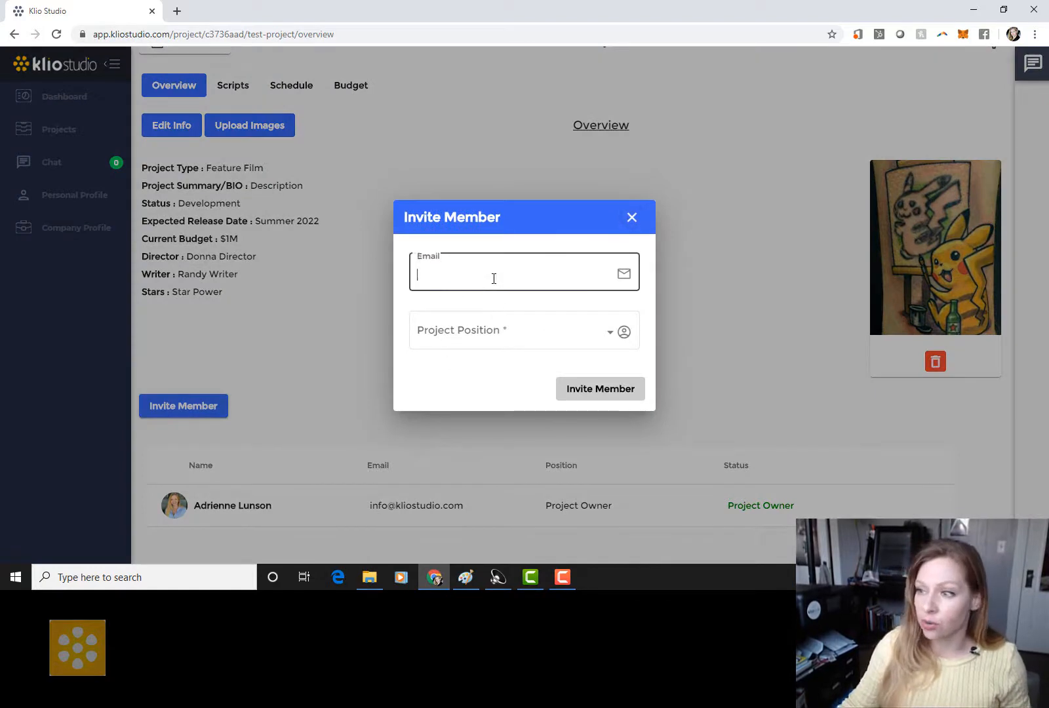
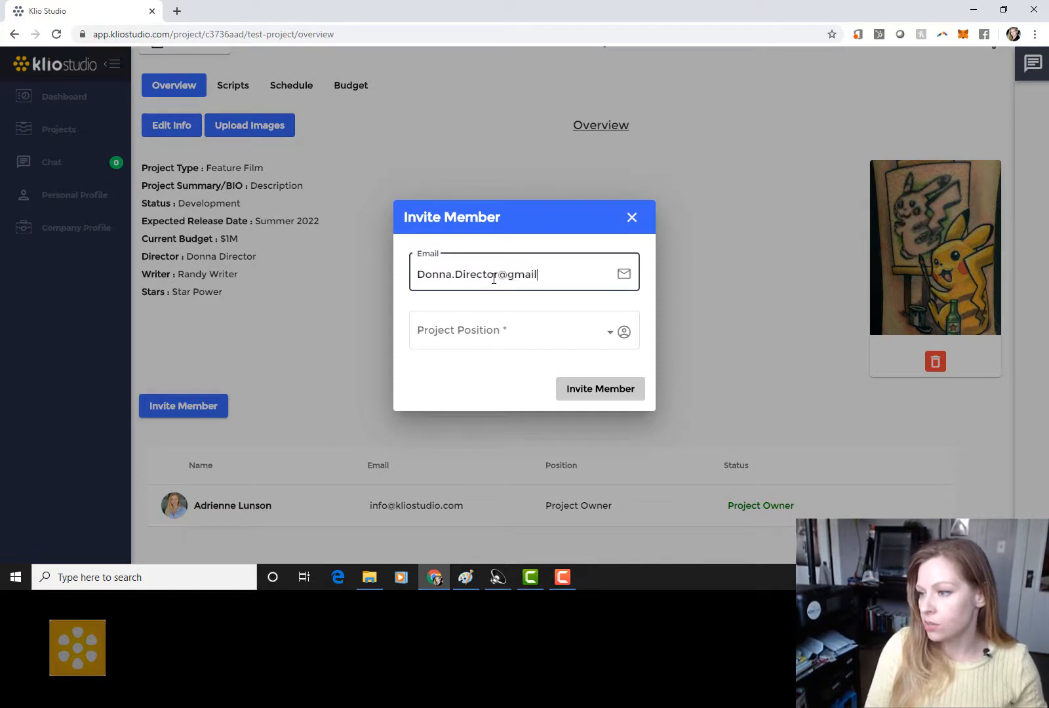
pyautogui.click(496, 329)
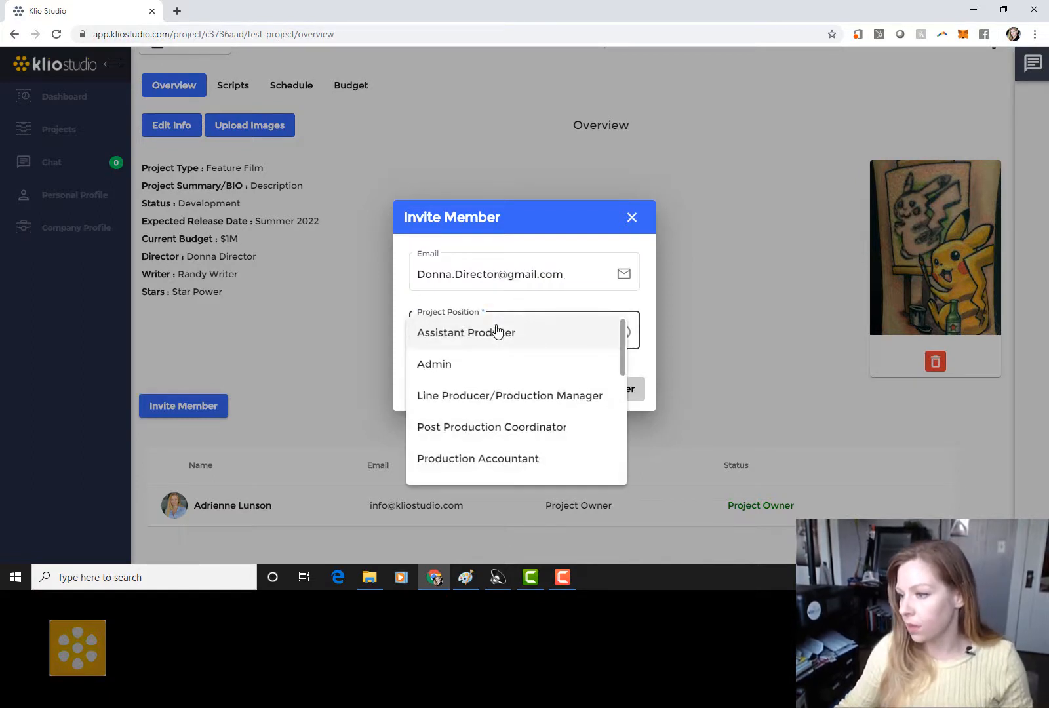
pyautogui.scroll(-3, 497, 383)
pyautogui.scroll(-1, 495, 388)
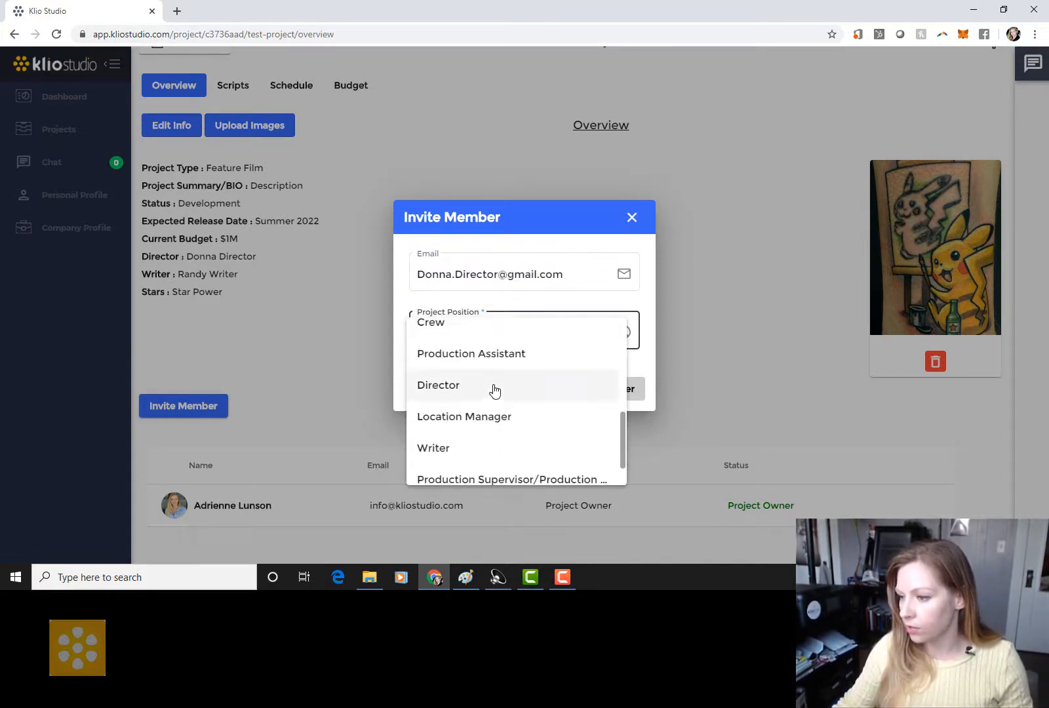
pyautogui.click(487, 389)
pyautogui.click(613, 391)
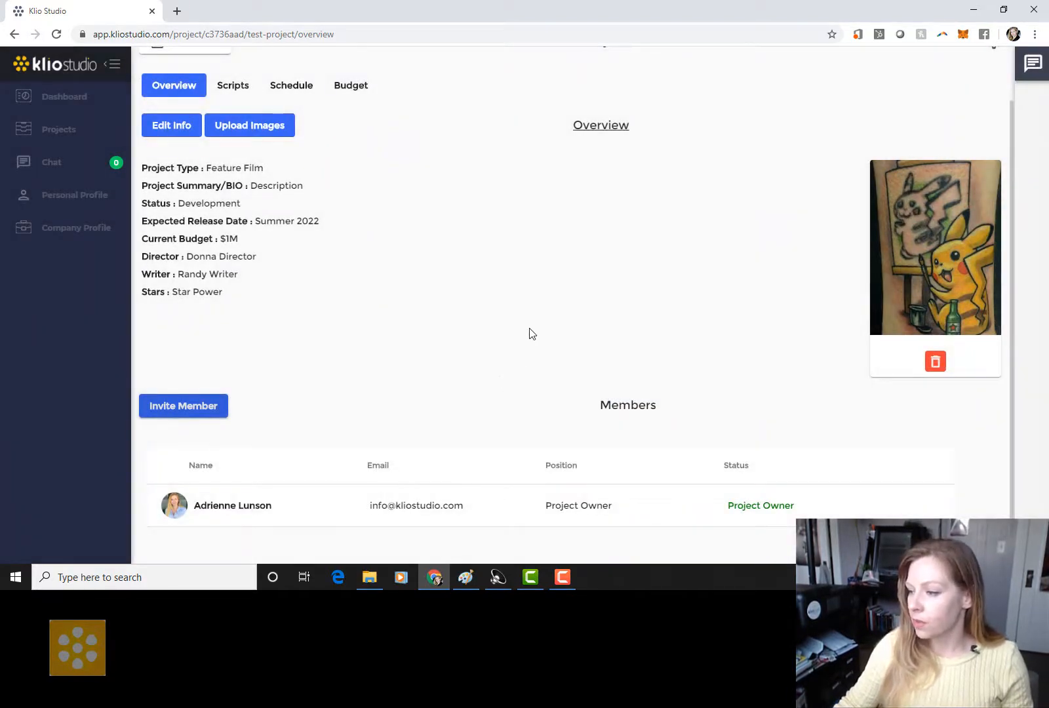
pyautogui.scroll(-1, 564, 295)
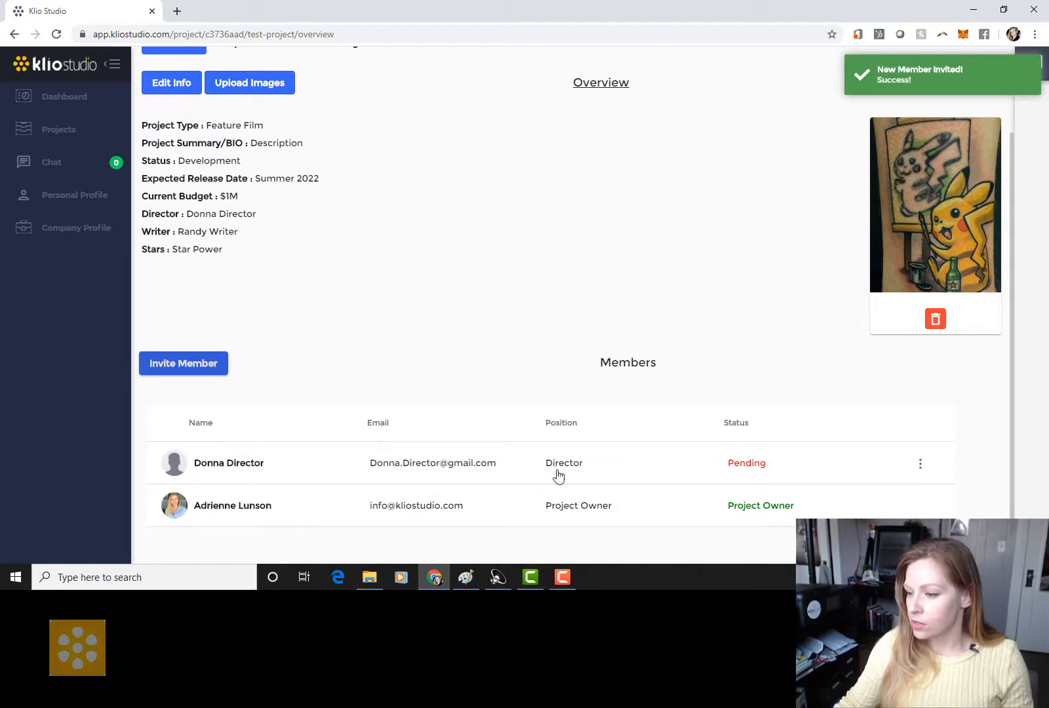
# Step: Invite the writer by e-mail as a member with the Writer project position
pyautogui.click(204, 372)
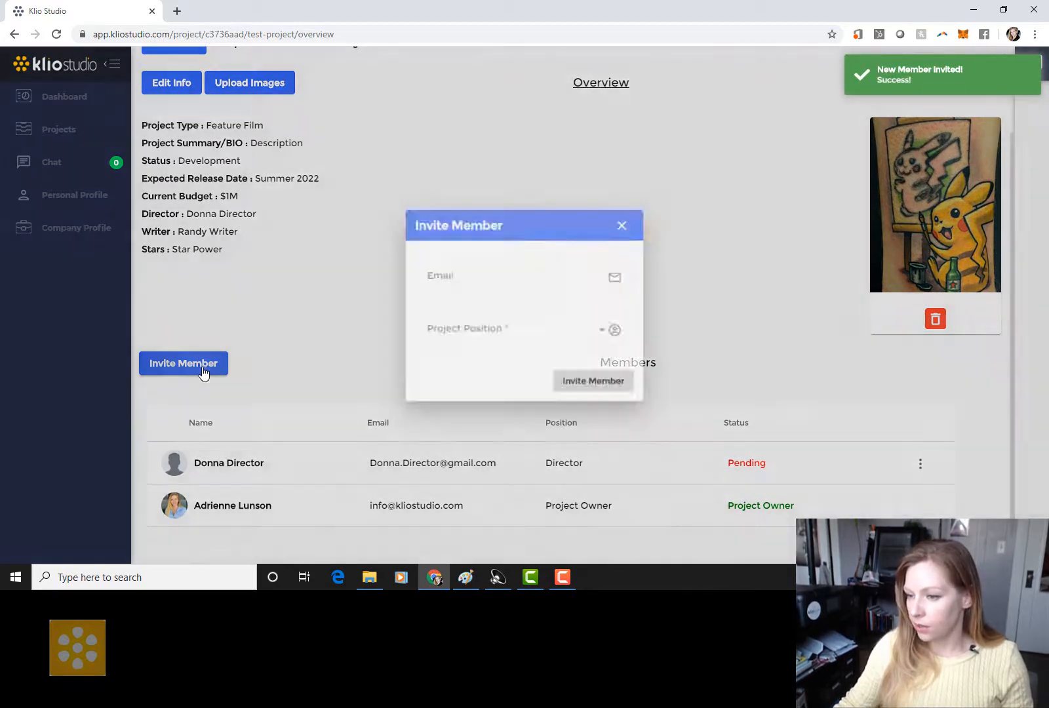
pyautogui.click(568, 275)
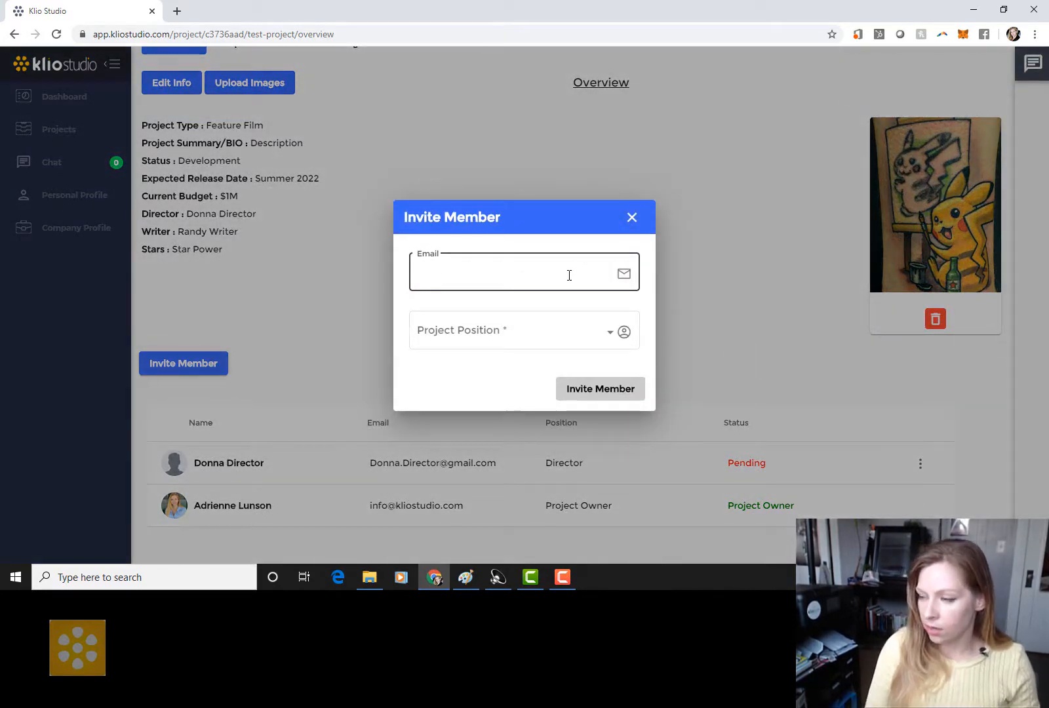
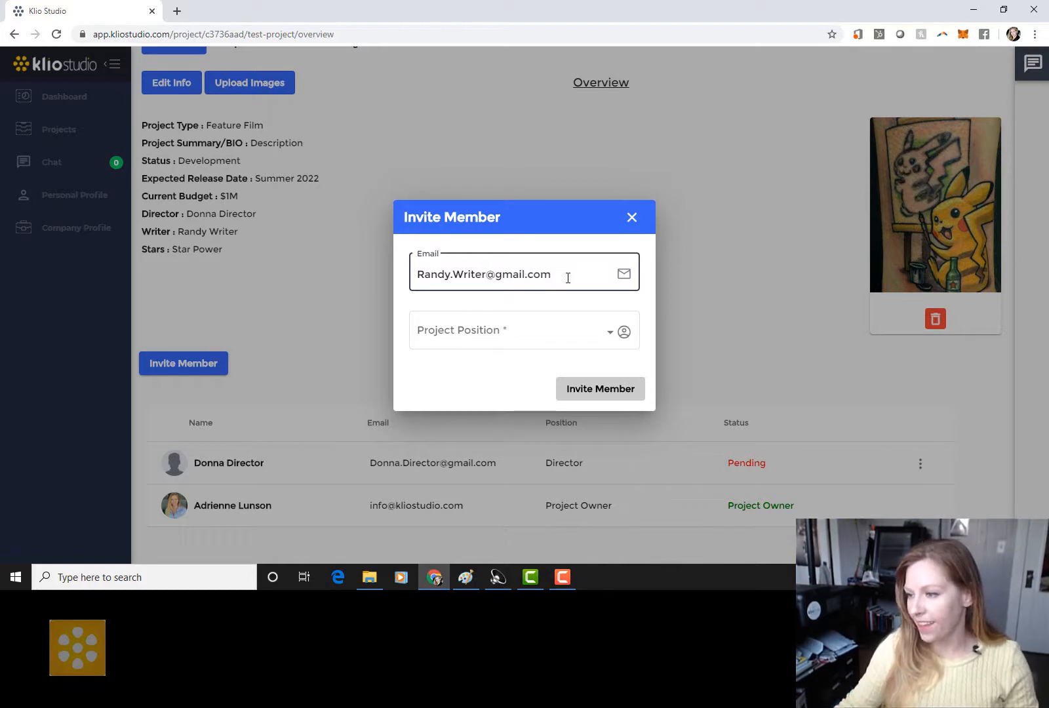
pyautogui.click(515, 331)
pyautogui.scroll(-3, 527, 388)
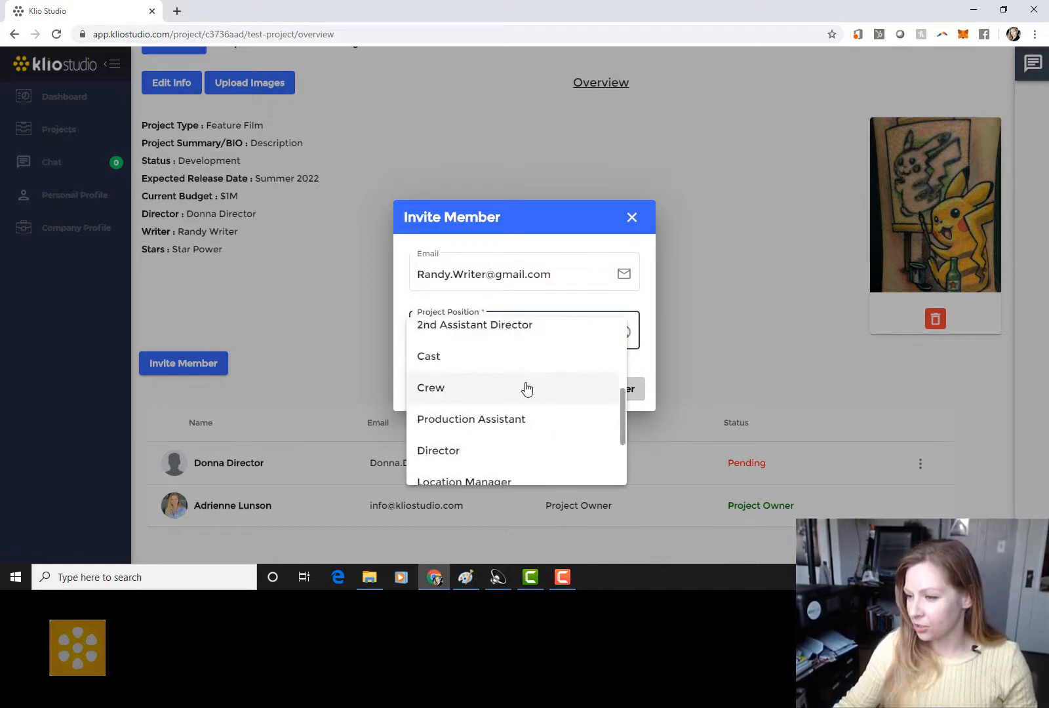
pyautogui.scroll(4, 526, 389)
pyautogui.scroll(-5, 525, 390)
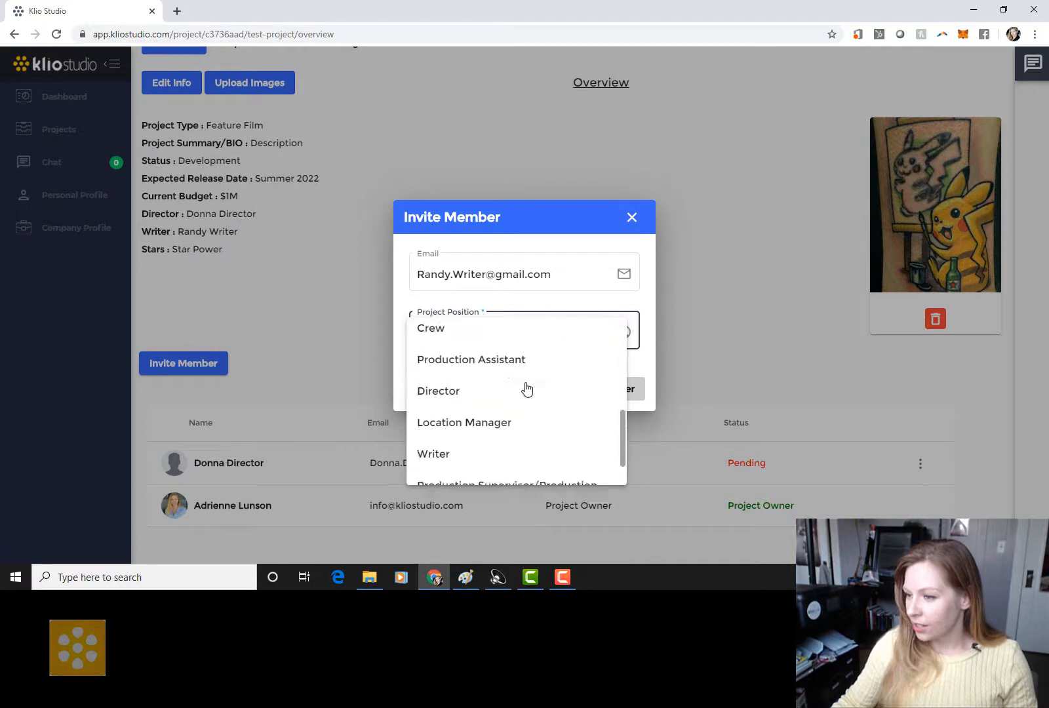
pyautogui.click(524, 407)
pyautogui.click(602, 394)
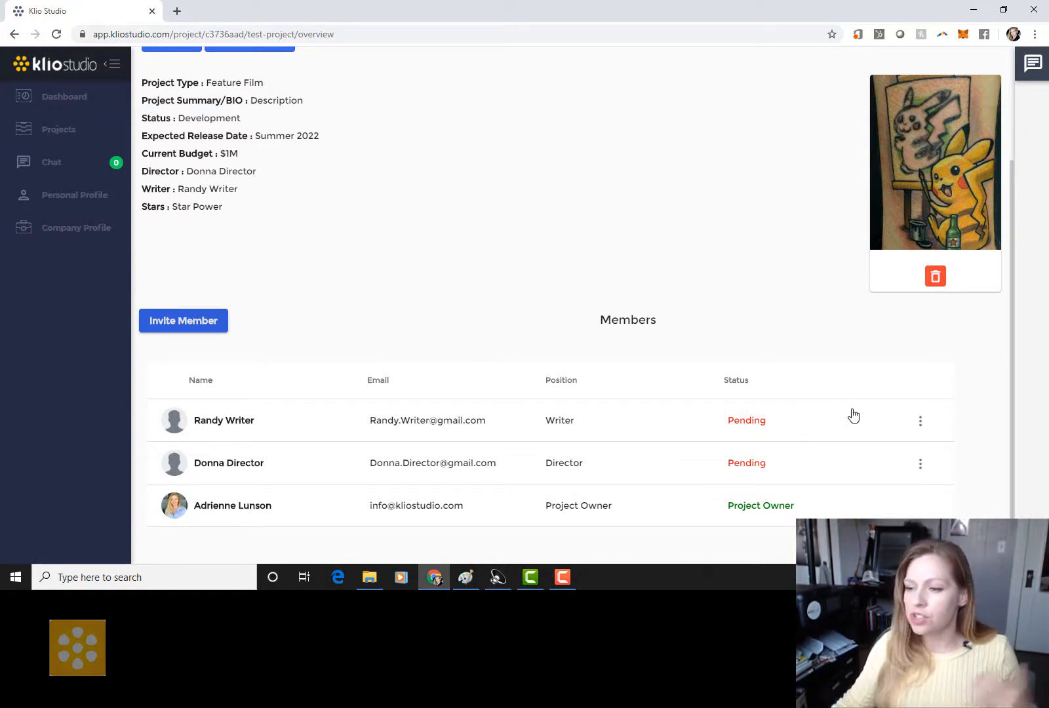
# Step: Delete the writer's pending member invitation
pyautogui.click(921, 422)
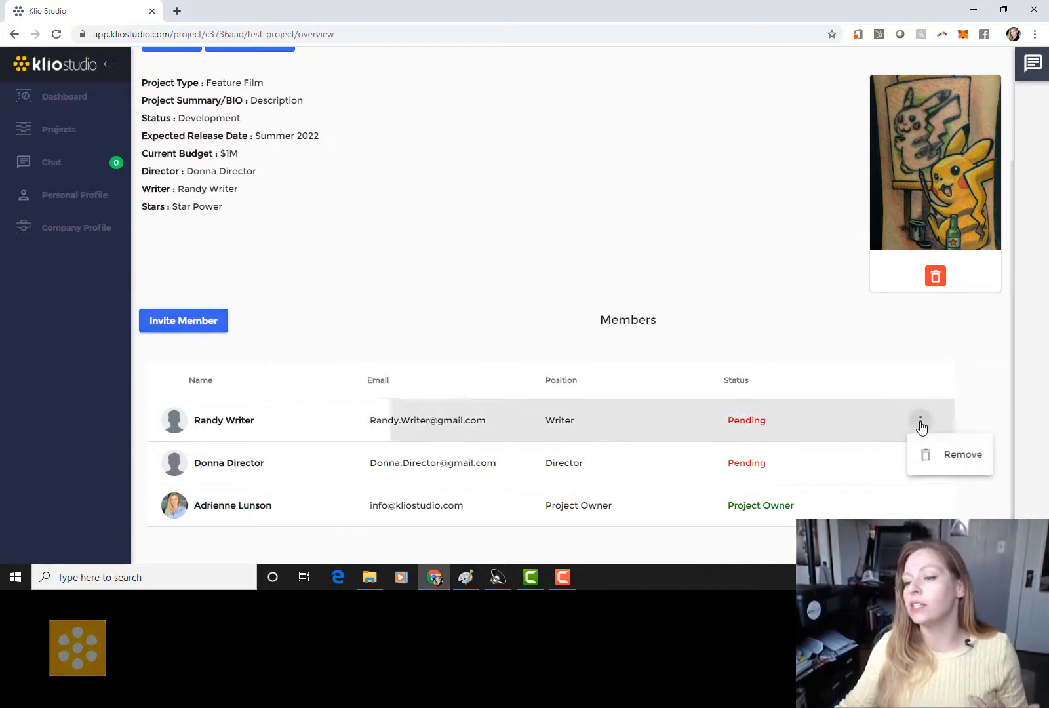
pyautogui.click(959, 459)
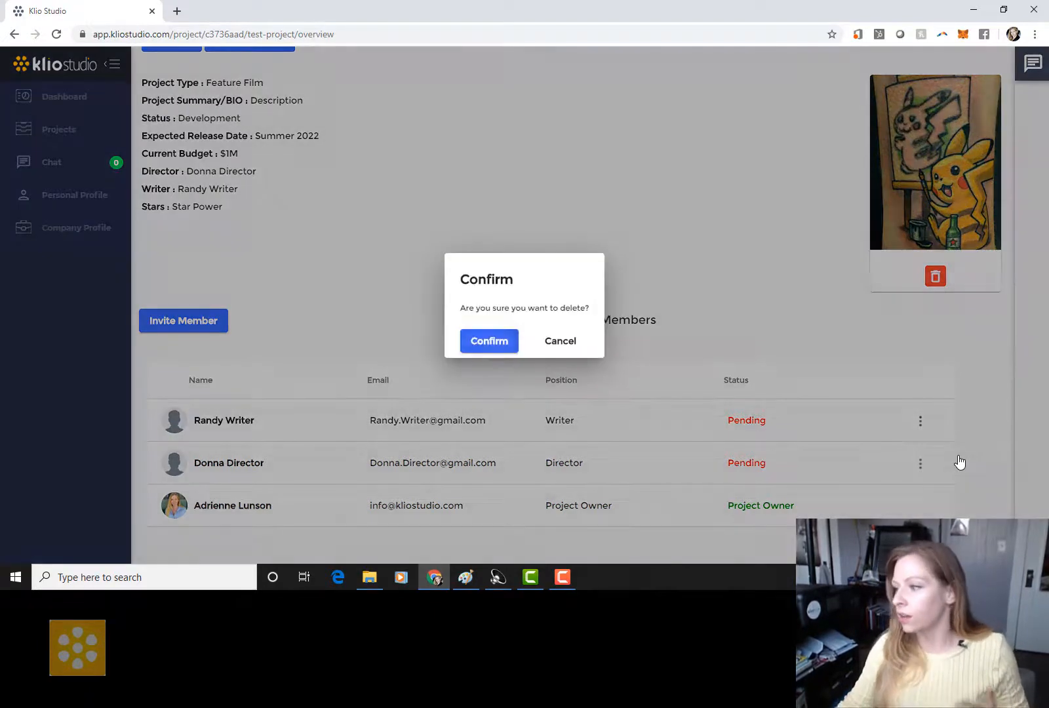
pyautogui.click(489, 340)
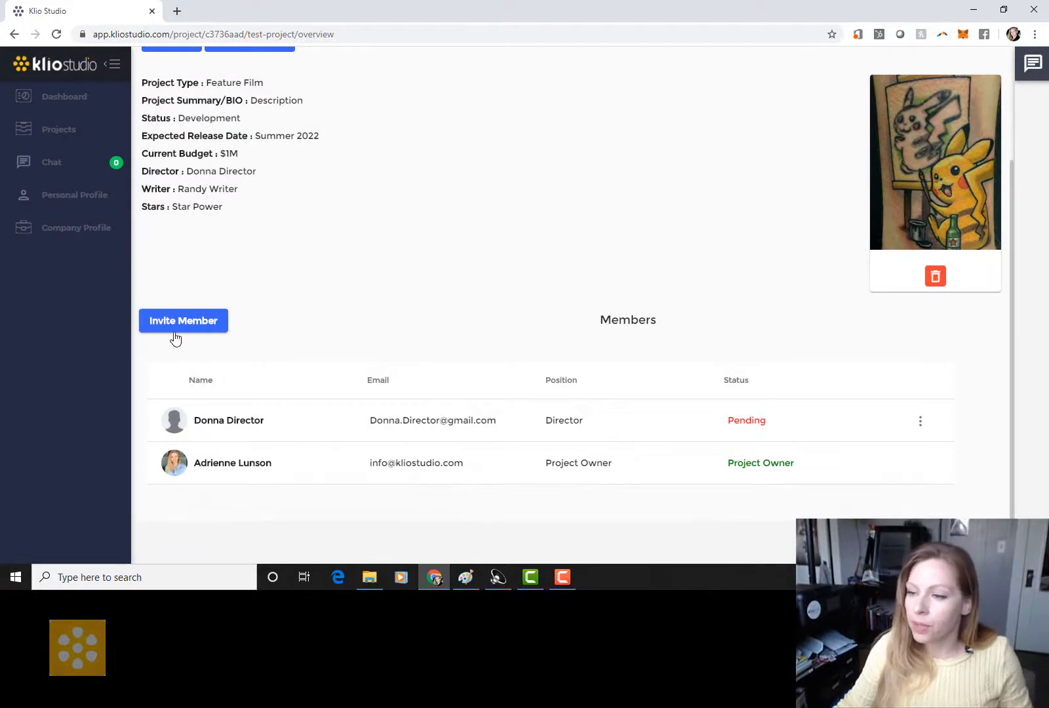
# Step: Begin a new invitation for the writer, cancel it unsent, and go to Chat
pyautogui.click(175, 322)
pyautogui.click(524, 269)
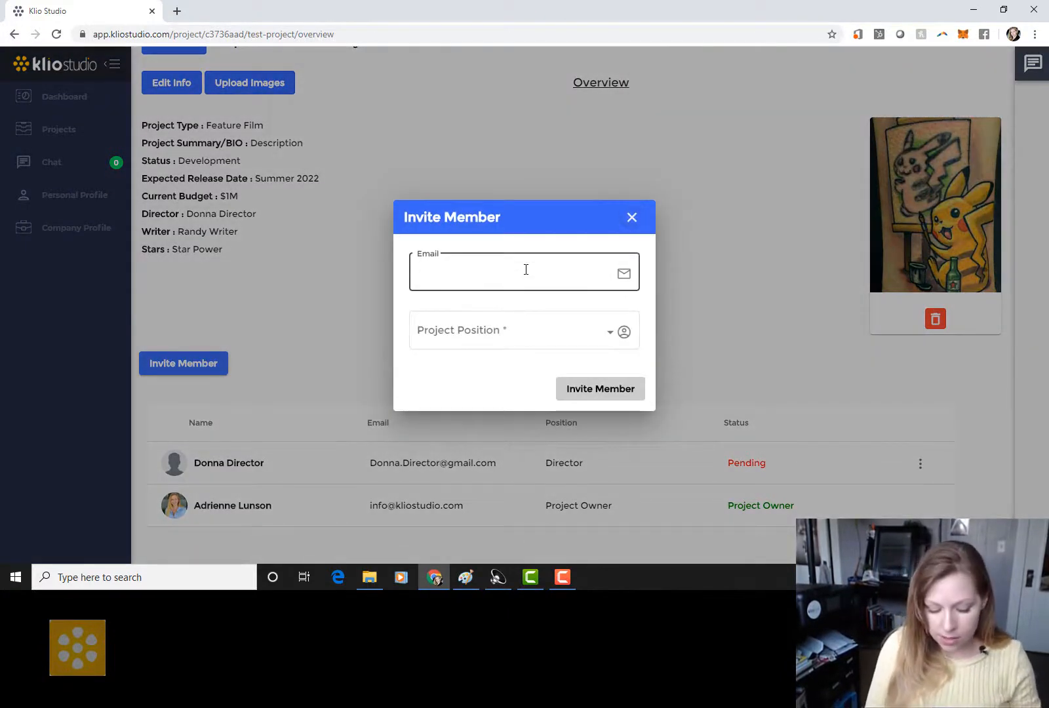
pyautogui.write('rany')
pyautogui.press('BackSpace')
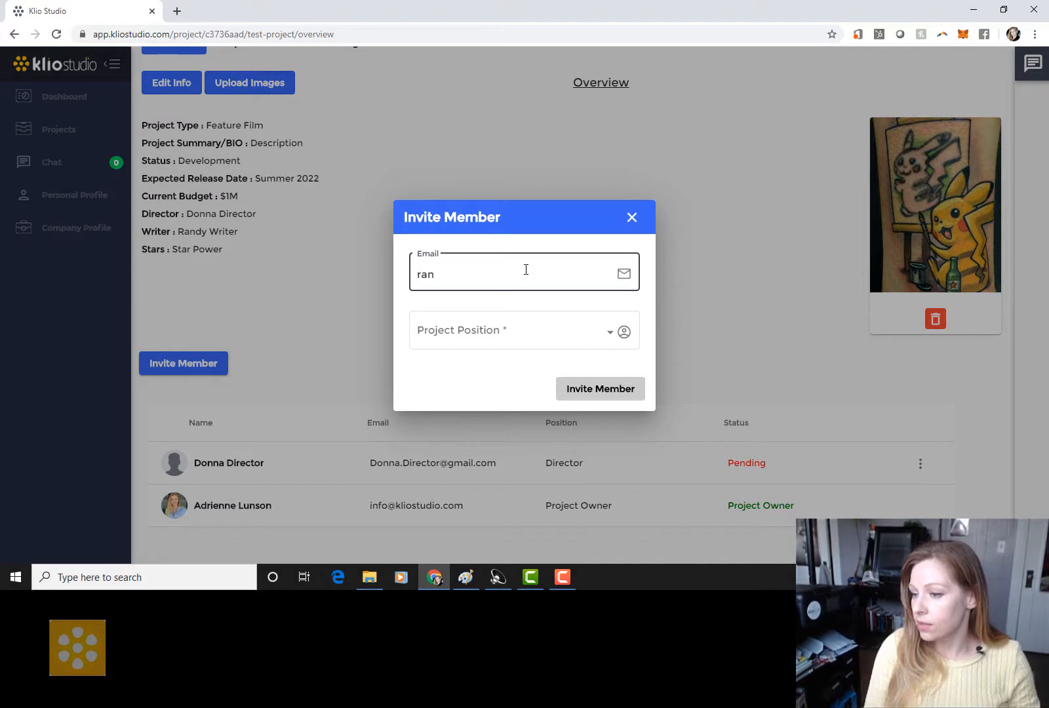
pyautogui.write('dy.writer')
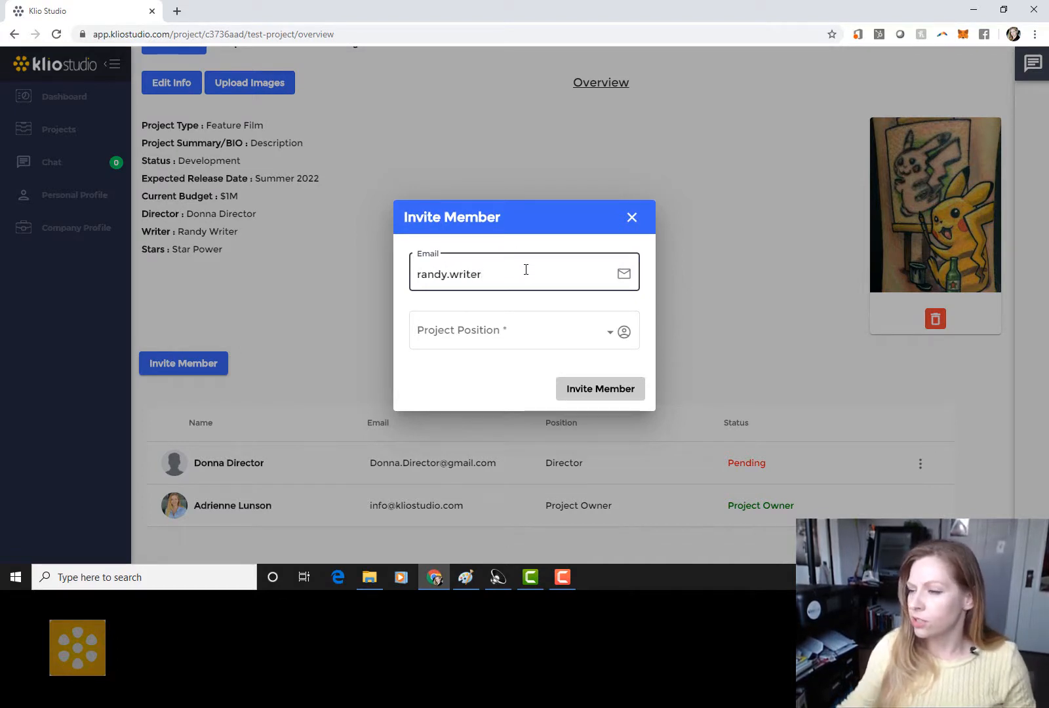
pyautogui.click(631, 217)
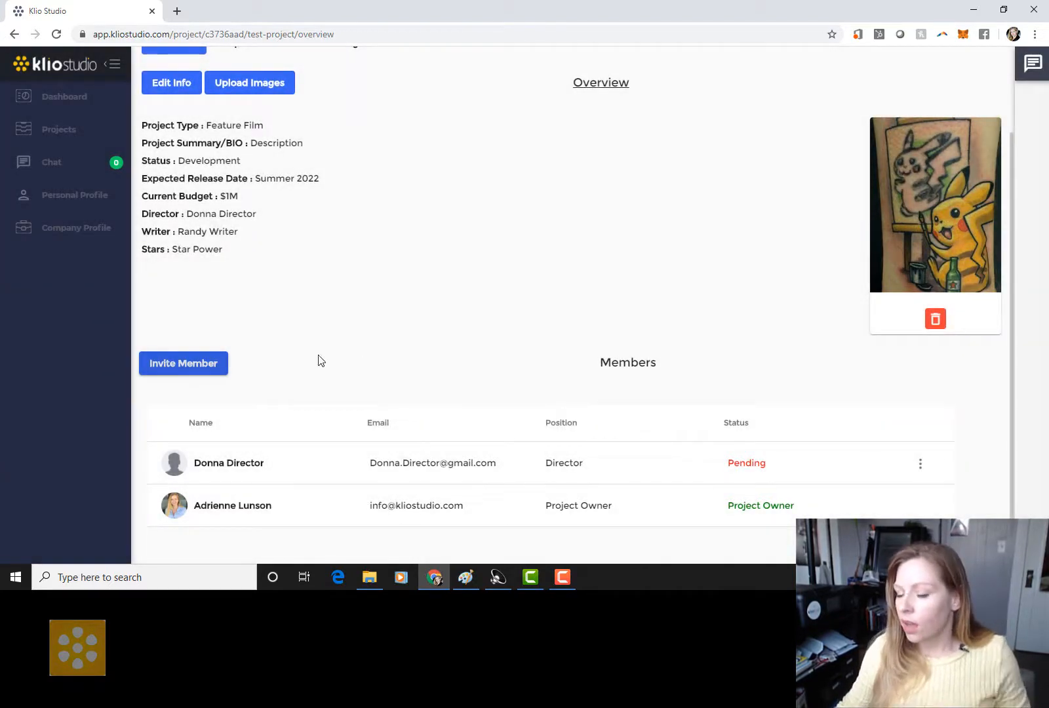
pyautogui.click(73, 168)
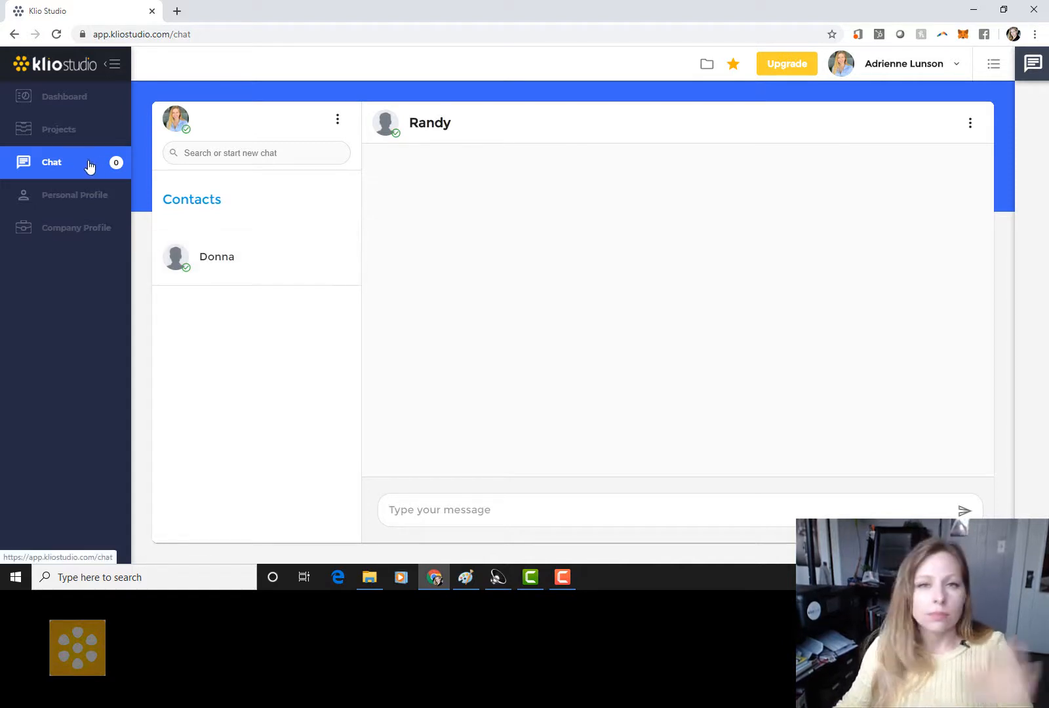
pyautogui.click(74, 135)
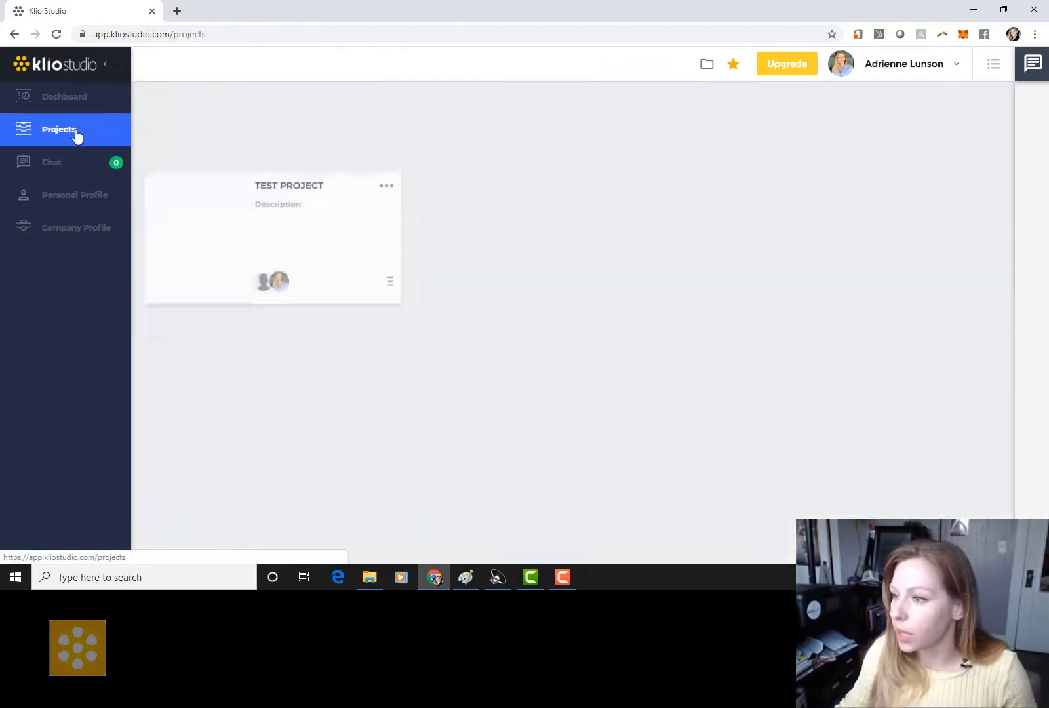
pyautogui.click(276, 153)
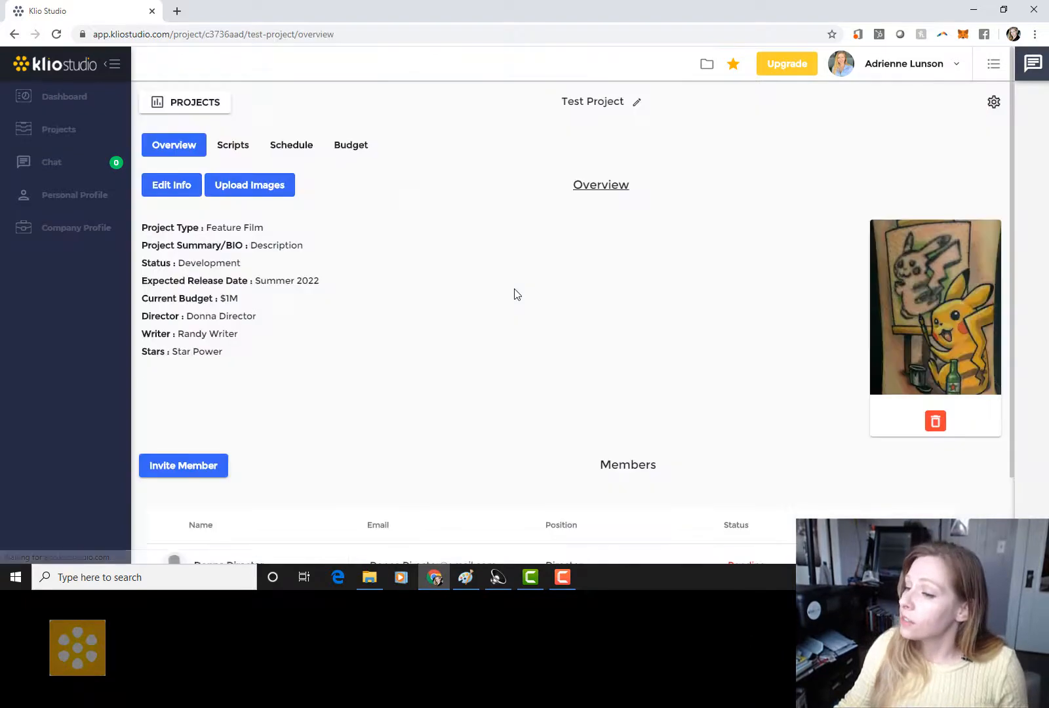
pyautogui.scroll(-2, 560, 262)
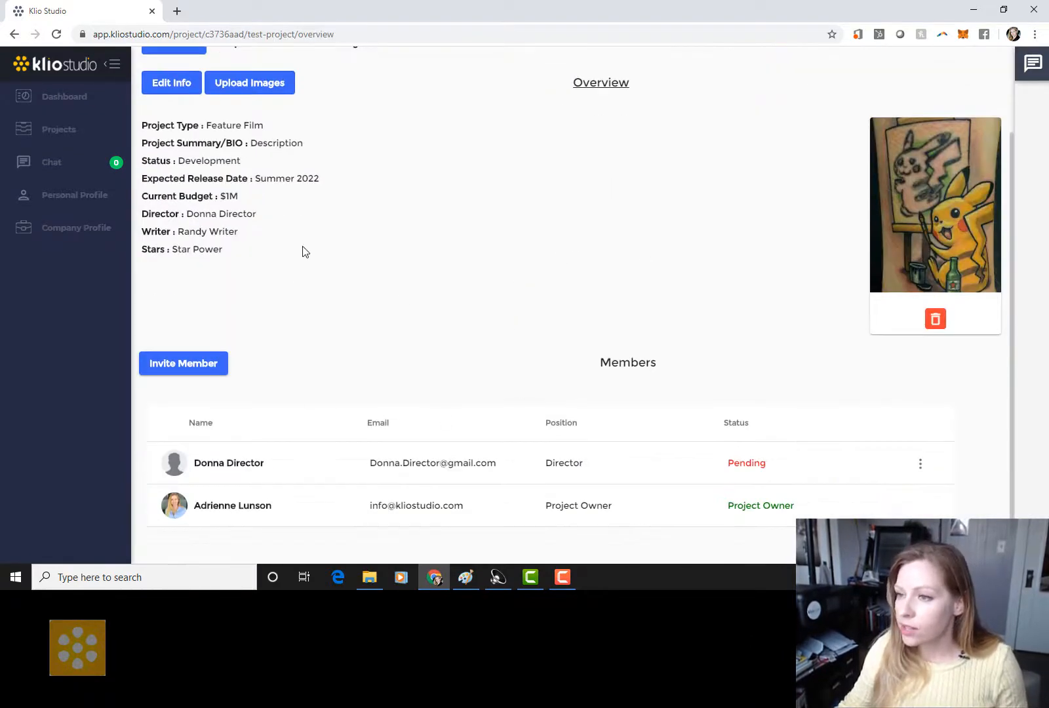
pyautogui.scroll(2, 303, 251)
# Step: Upload Infestation 6.fdx from the Fdx folder on the project's Scripts page
pyautogui.click(239, 147)
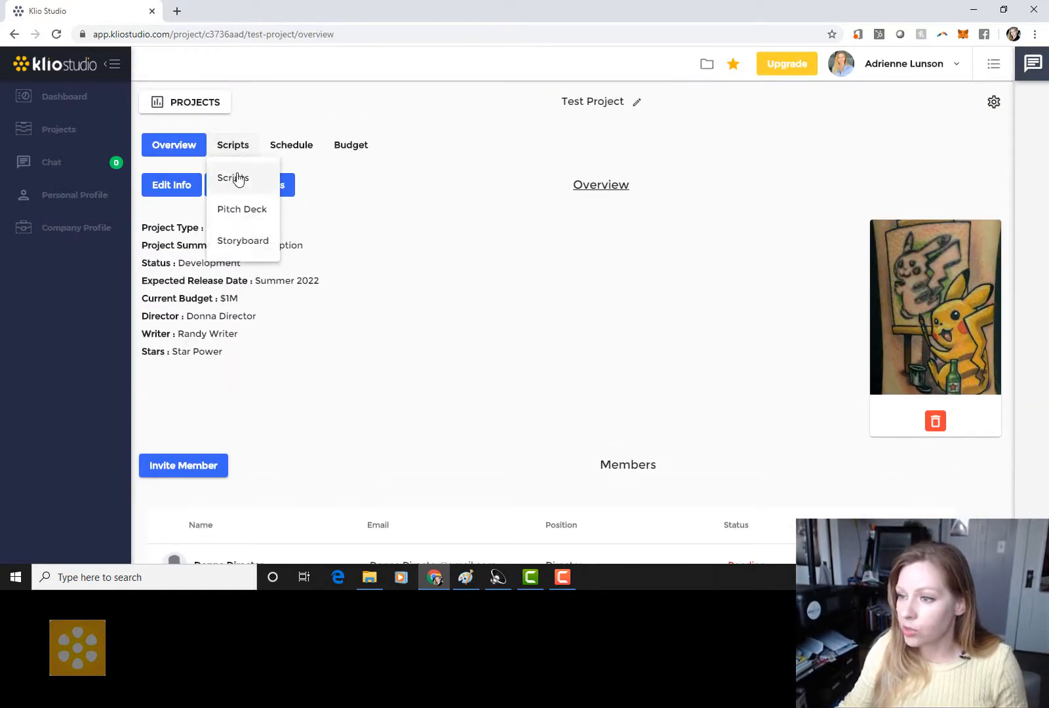
pyautogui.click(237, 176)
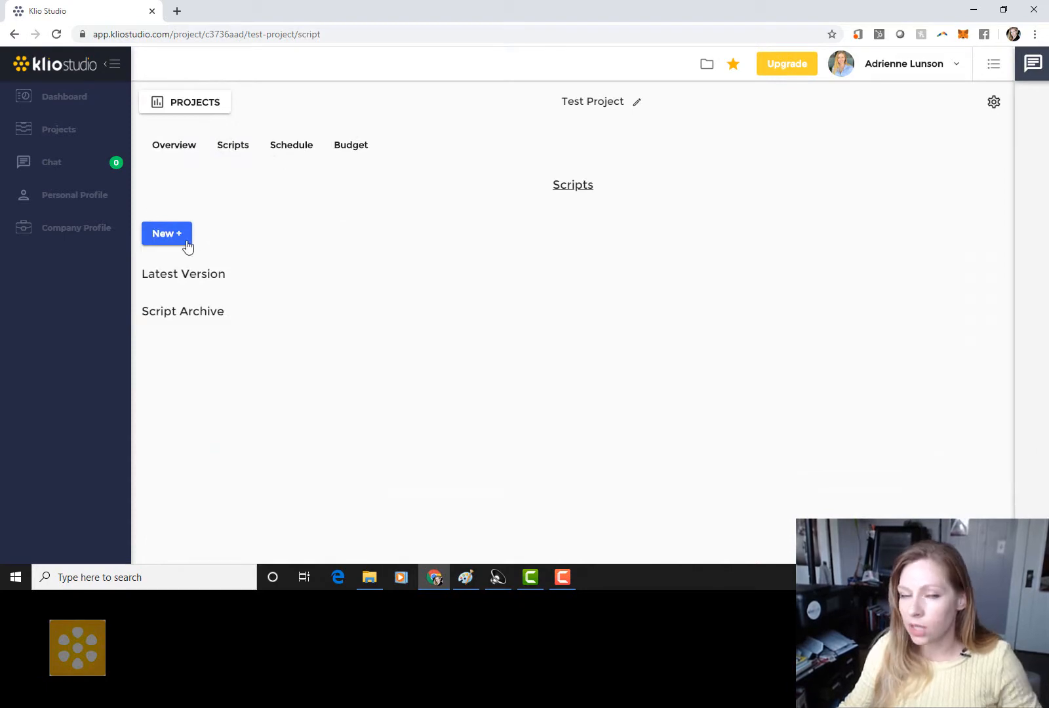
pyautogui.click(185, 241)
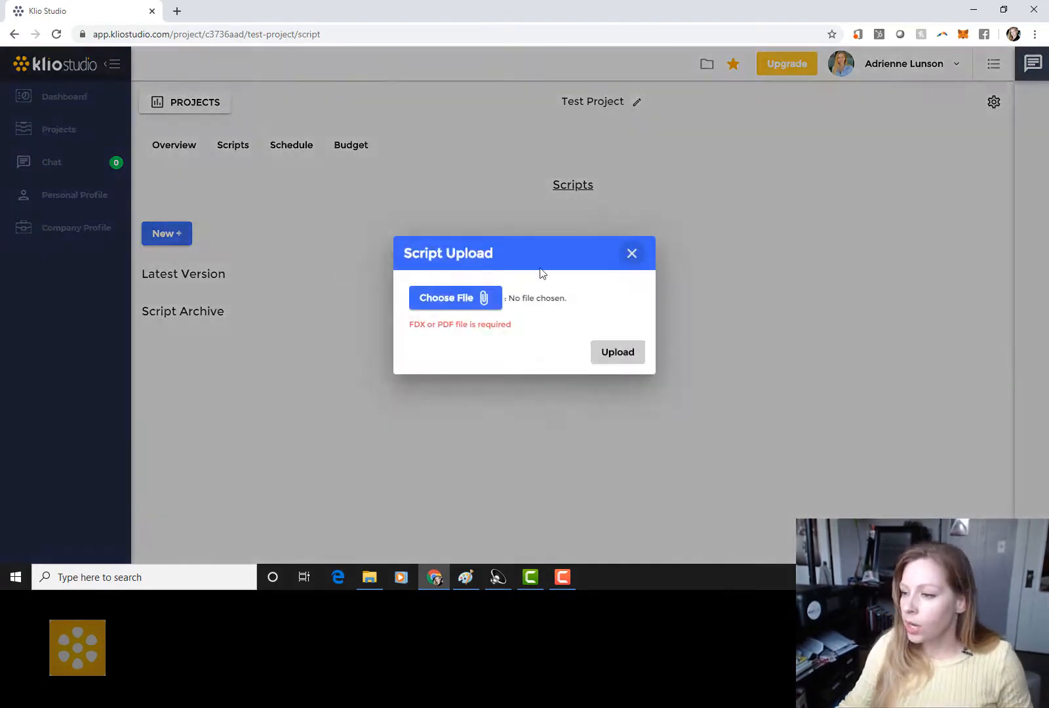
pyautogui.click(449, 293)
pyautogui.scroll(-3, 70, 207)
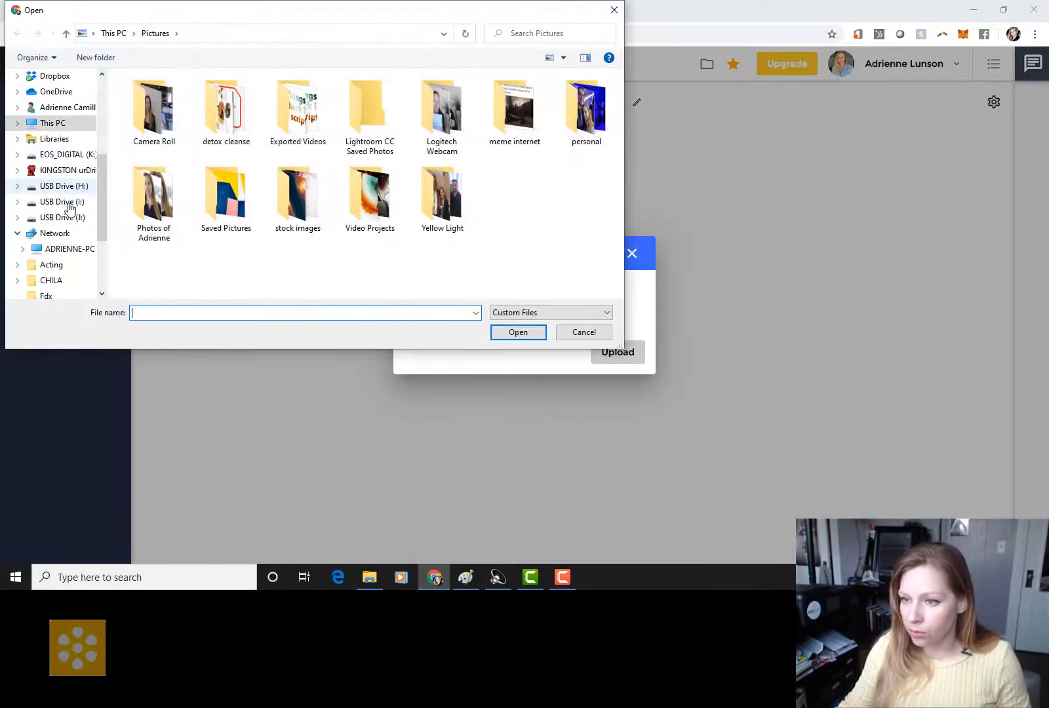
pyautogui.scroll(-1, 70, 208)
pyautogui.click(44, 234)
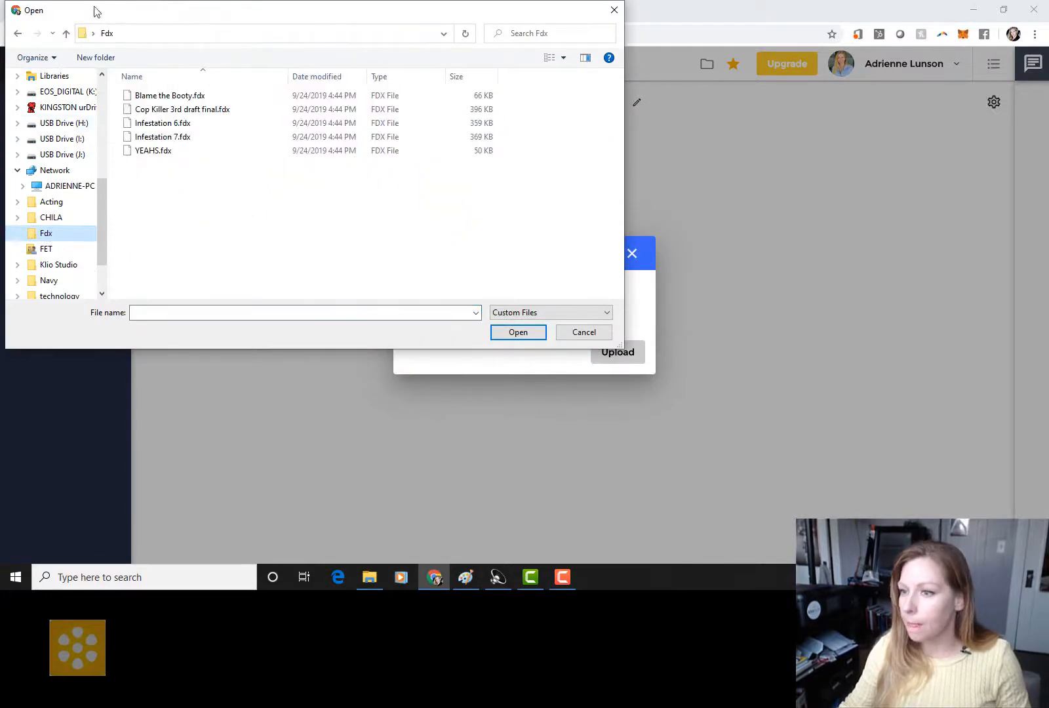
pyautogui.click(158, 124)
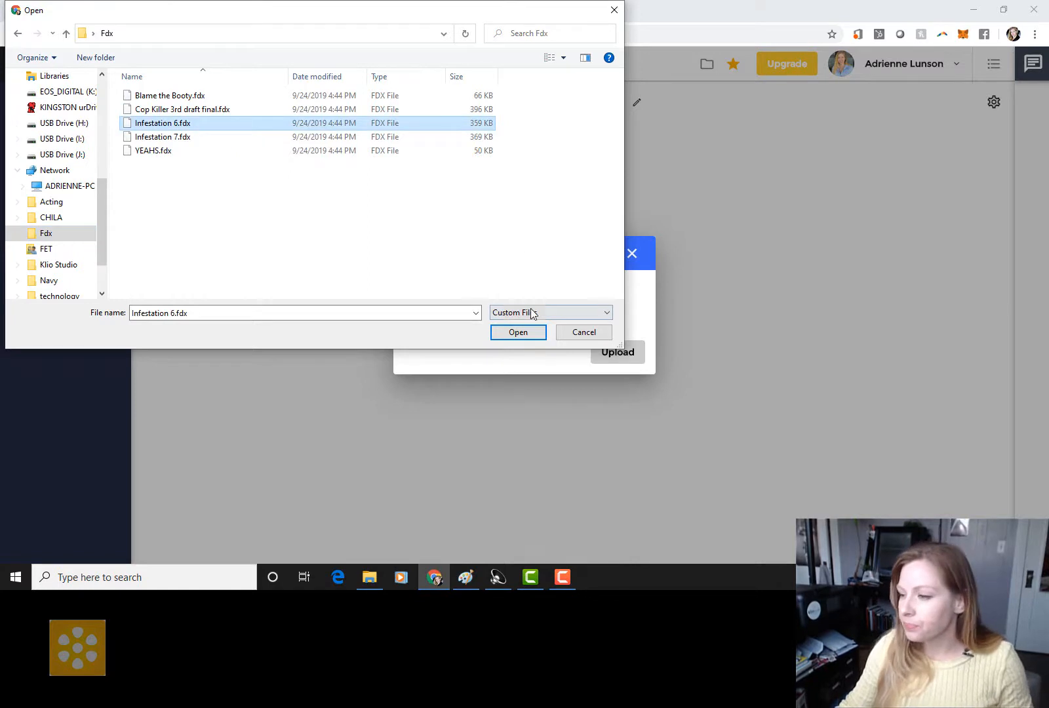
pyautogui.click(531, 331)
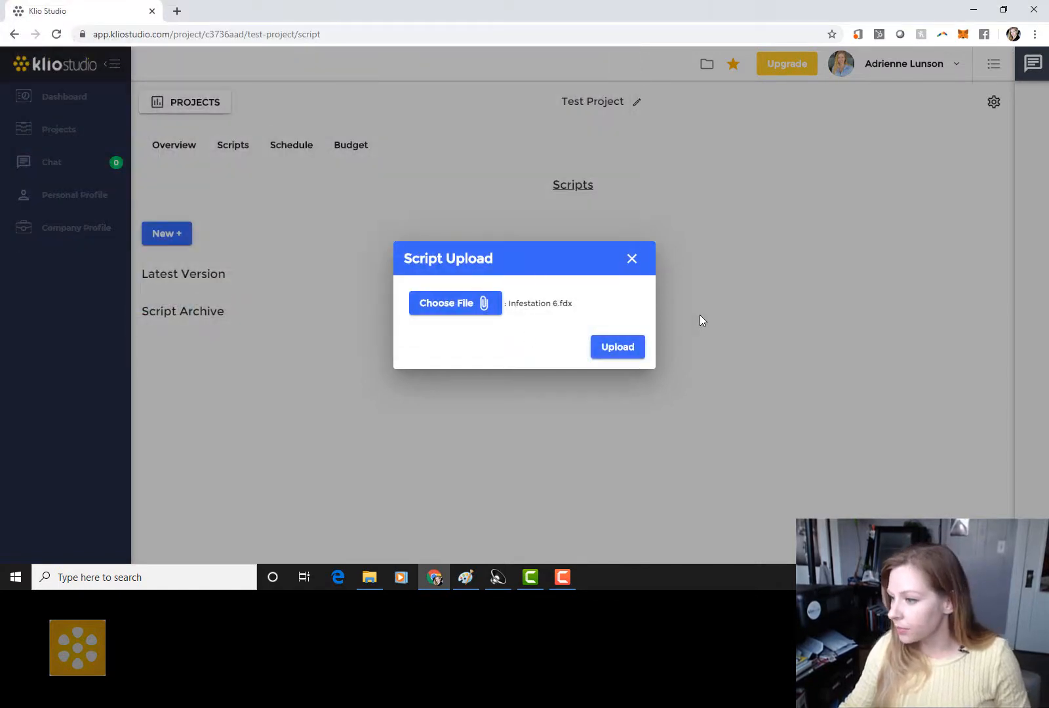
pyautogui.click(617, 347)
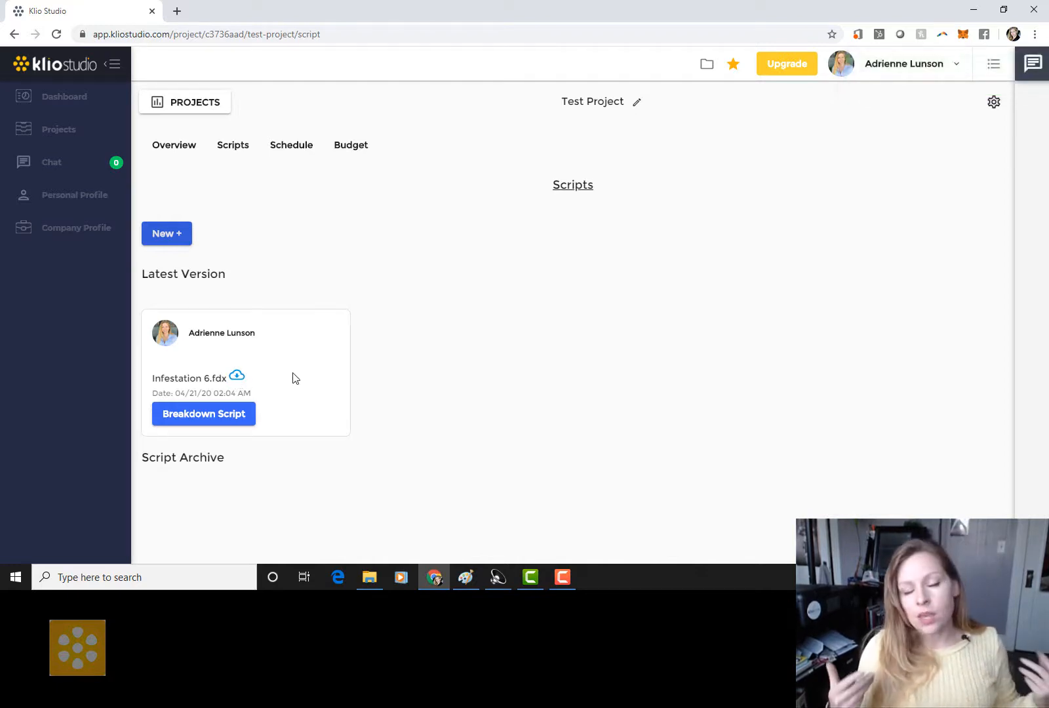
# Step: Upload Infestation 7.fdx as the new script version, pushing Infestation 6.fdx into the archive
pyautogui.click(168, 237)
pyautogui.click(460, 299)
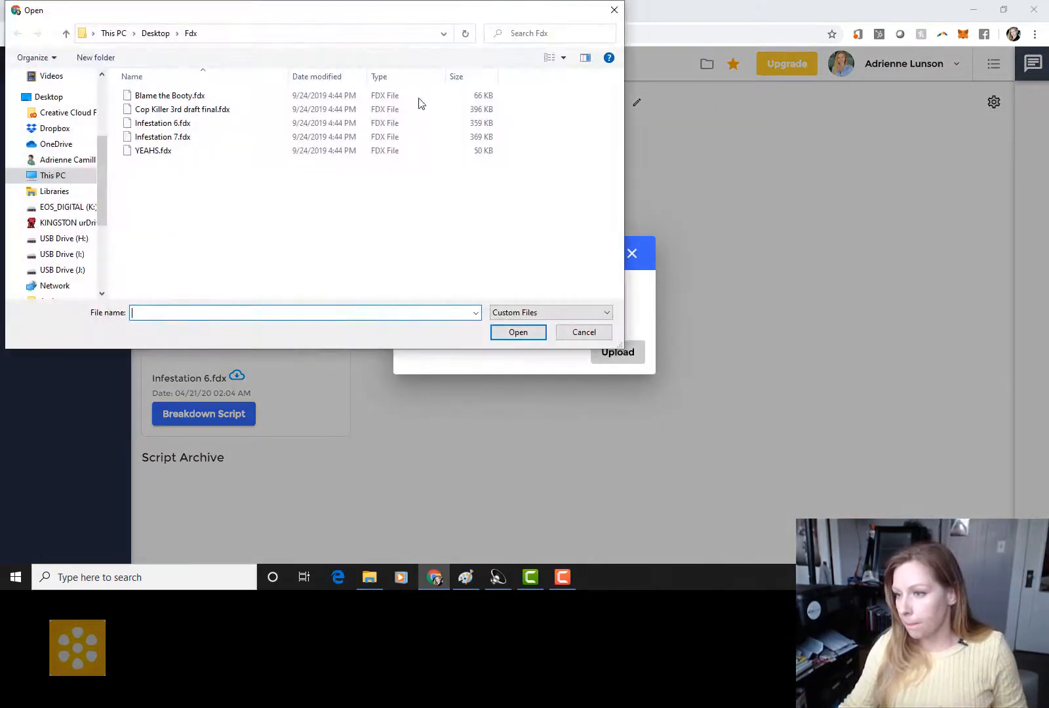
pyautogui.click(235, 137)
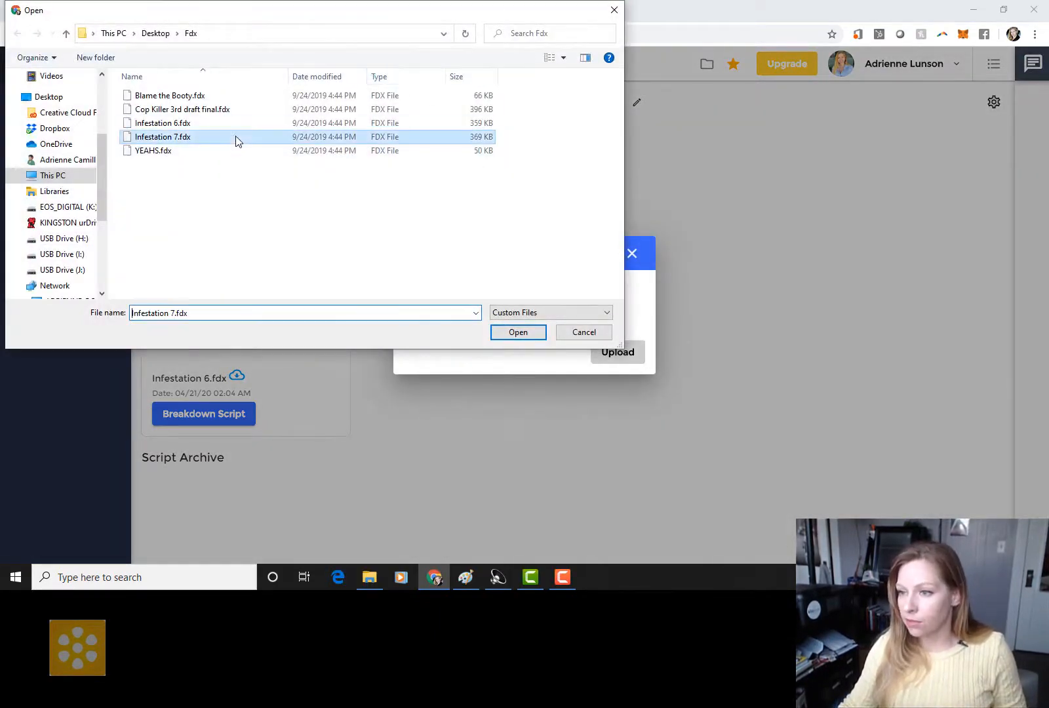
pyautogui.click(517, 331)
pyautogui.click(616, 350)
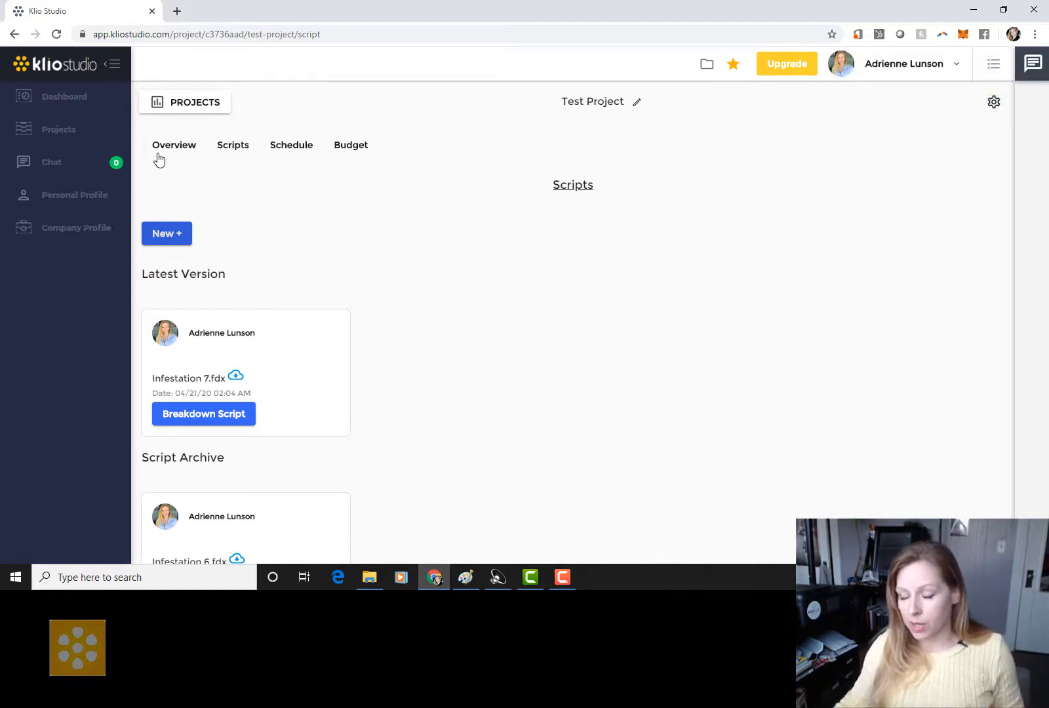
pyautogui.scroll(-1, 293, 234)
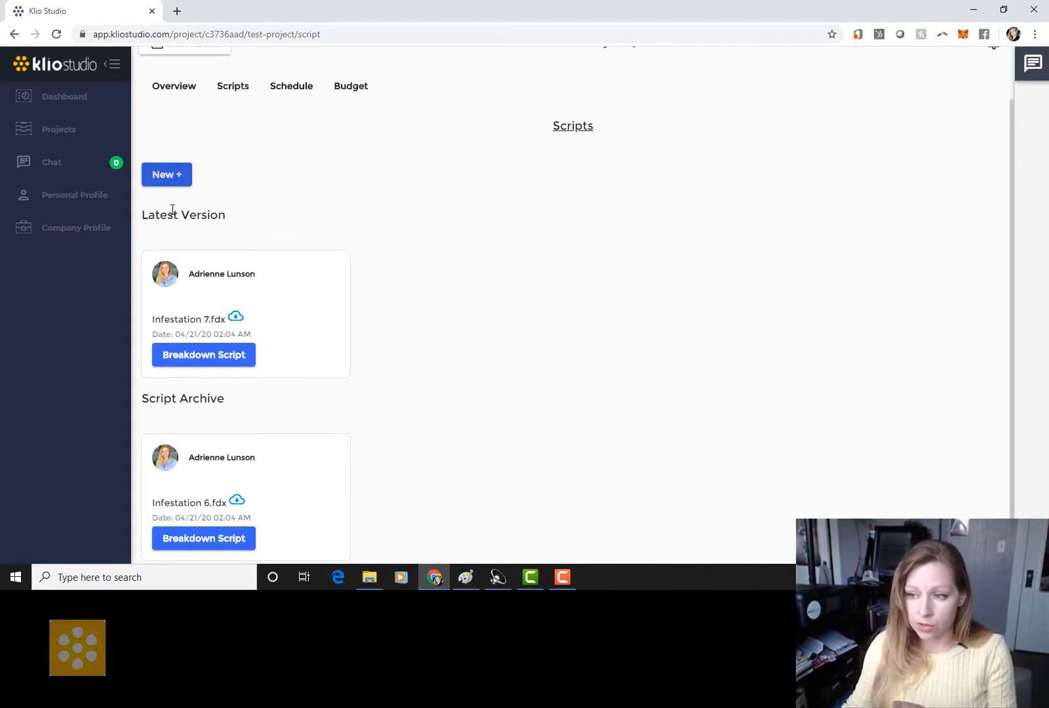
# Step: Break down Infestation 7.fdx and review its 170 scenes across 34 shooting days
pyautogui.click(215, 360)
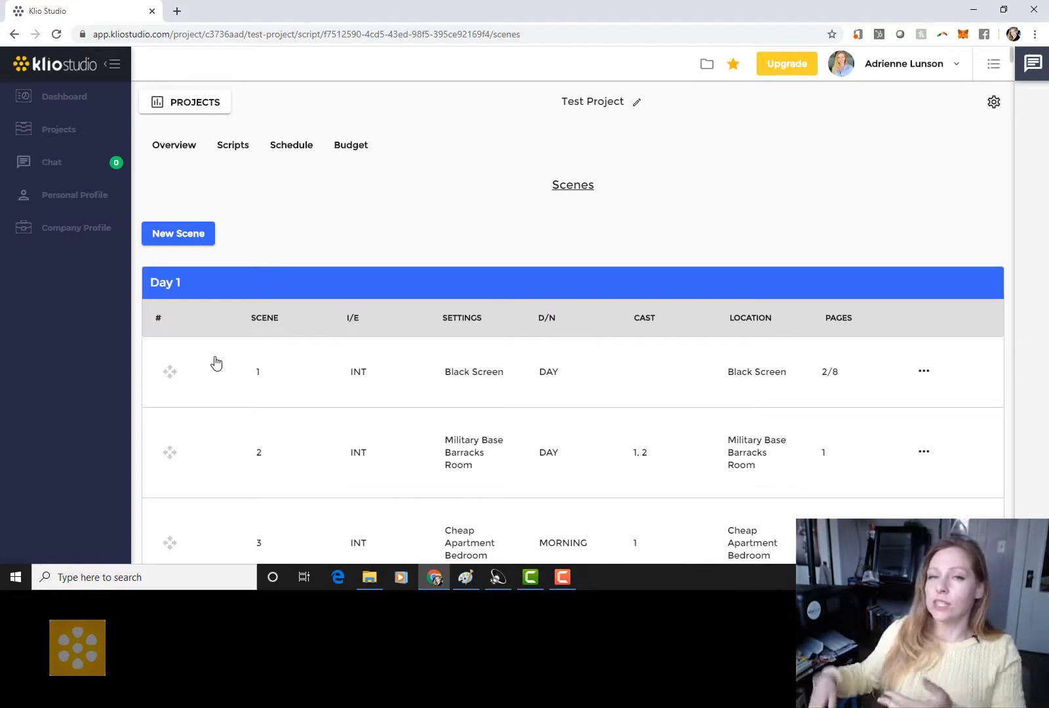
pyautogui.scroll(-3, 379, 330)
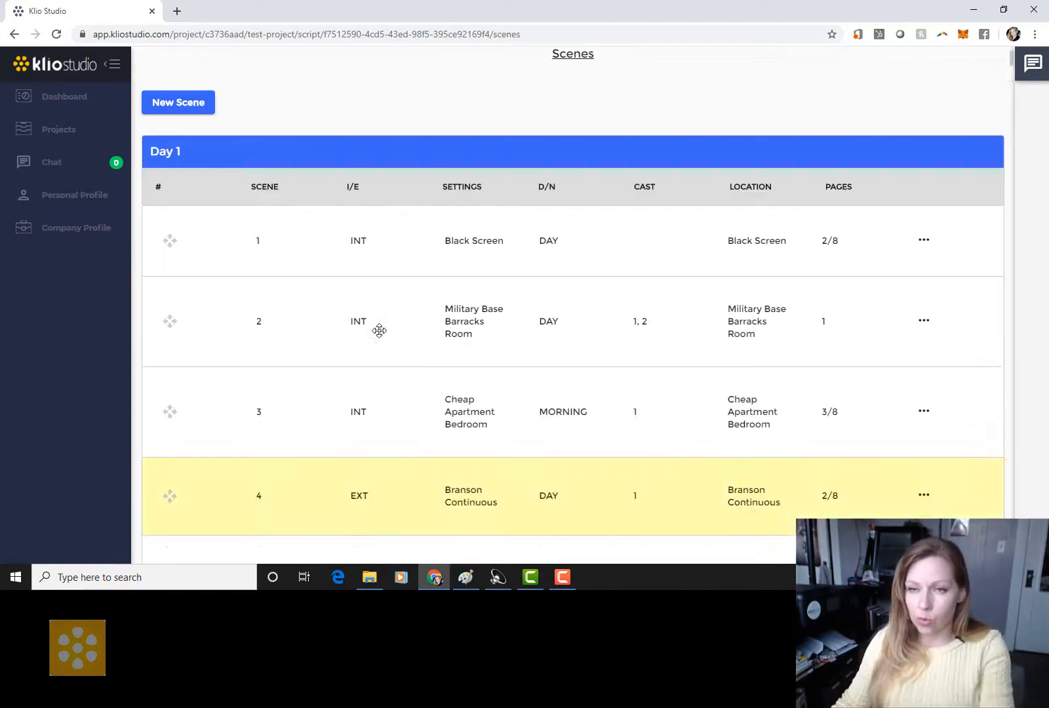
pyautogui.scroll(-1, 379, 331)
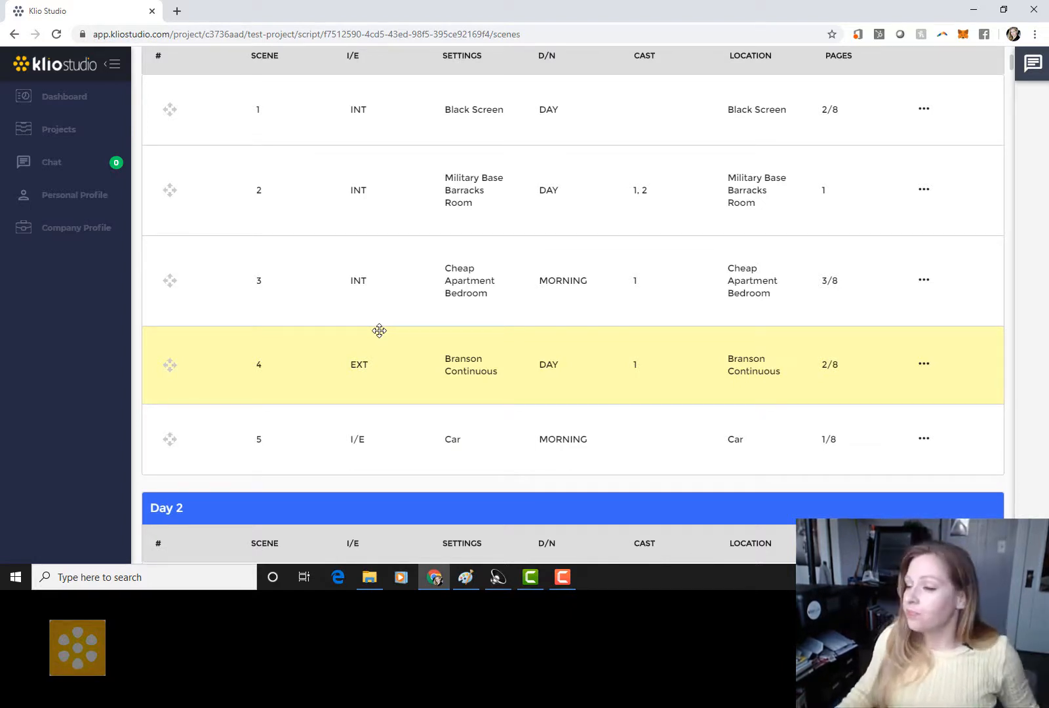
pyautogui.scroll(-2, 587, 265)
pyautogui.scroll(4, 587, 265)
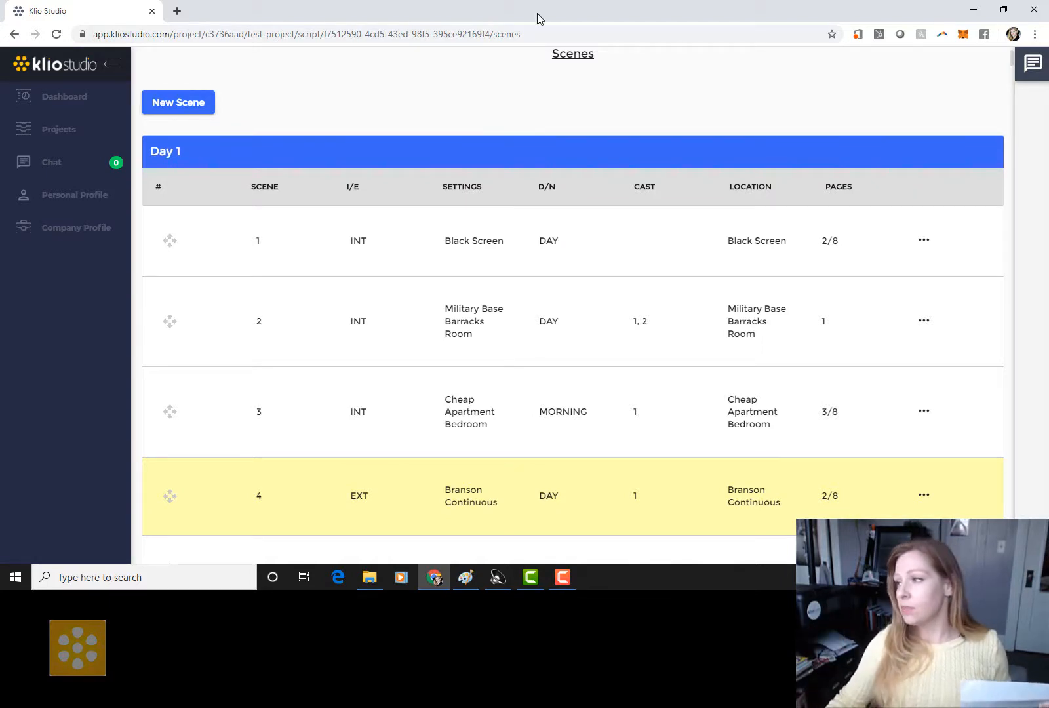
pyautogui.moveTo(1012, 61); pyautogui.dragTo(1010, 554)
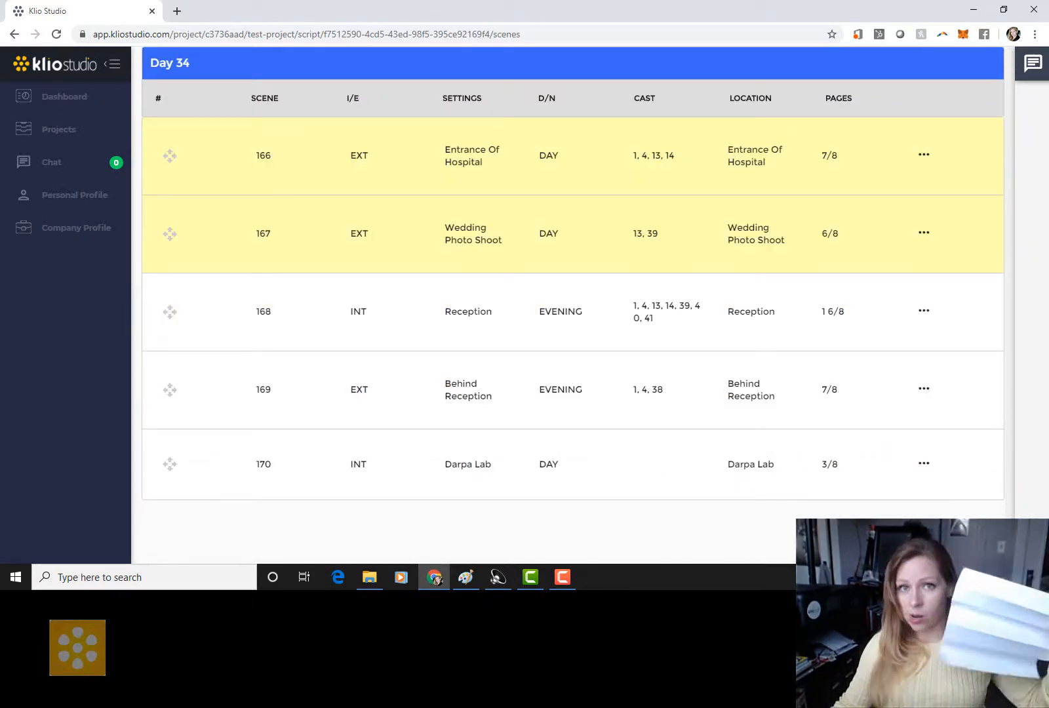
pyautogui.moveTo(1010, 554); pyautogui.dragTo(1010, 56)
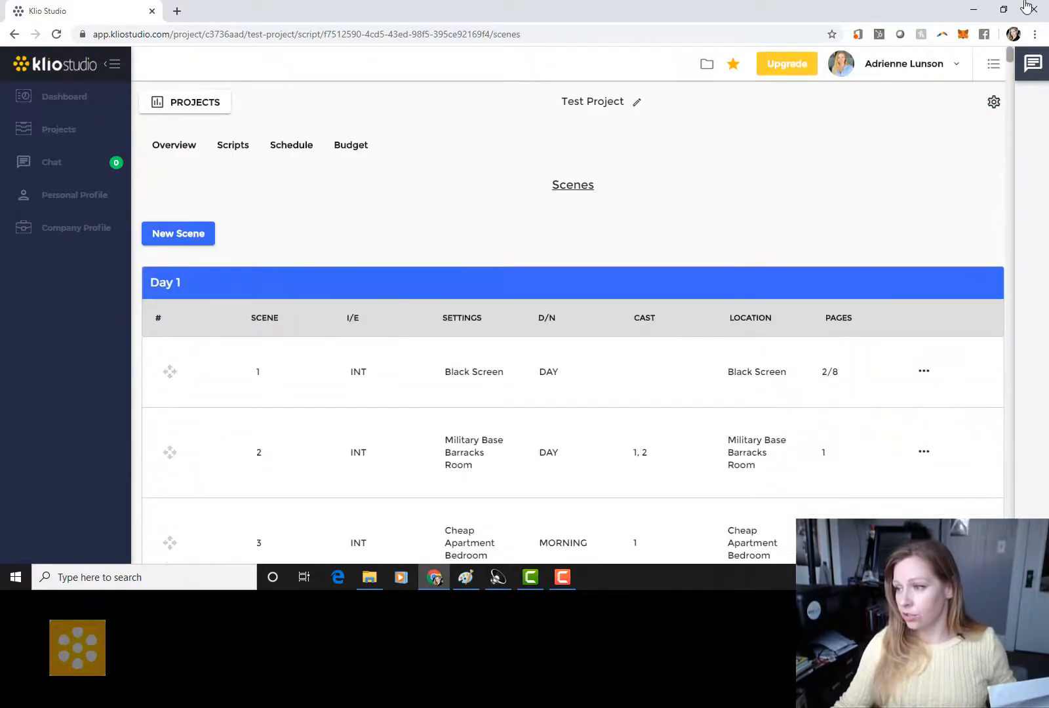
# Step: Give scene 1 (Black screen) the description 'Words on black screen' and save it
pyautogui.scroll(-2, 786, 404)
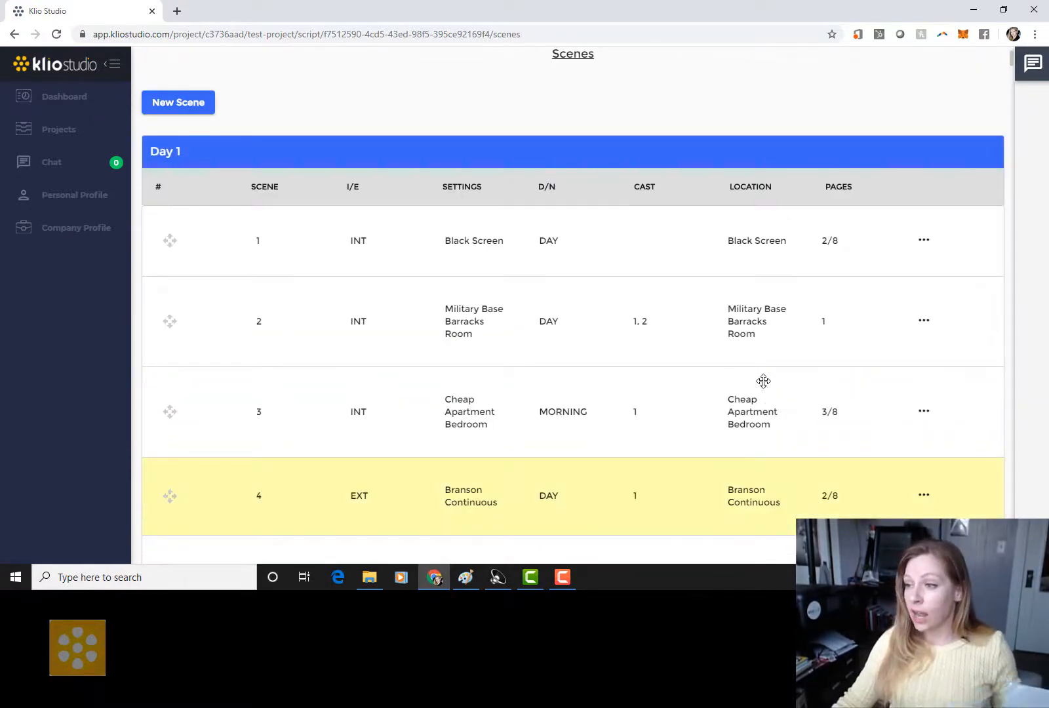
pyautogui.click(556, 253)
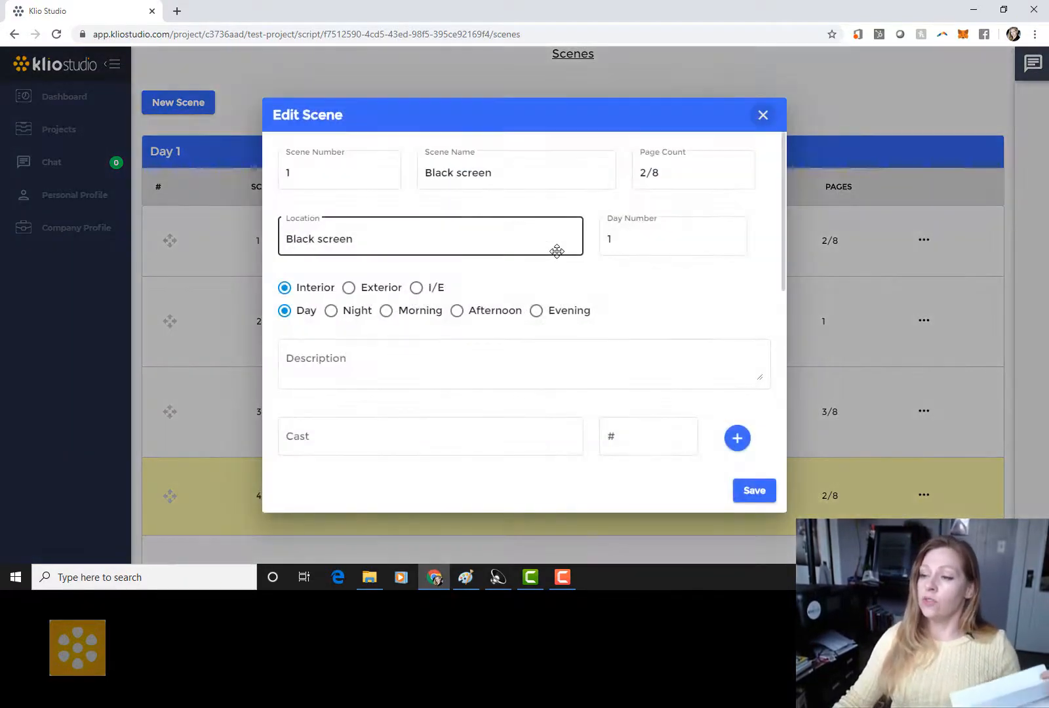
pyautogui.scroll(-8, 475, 369)
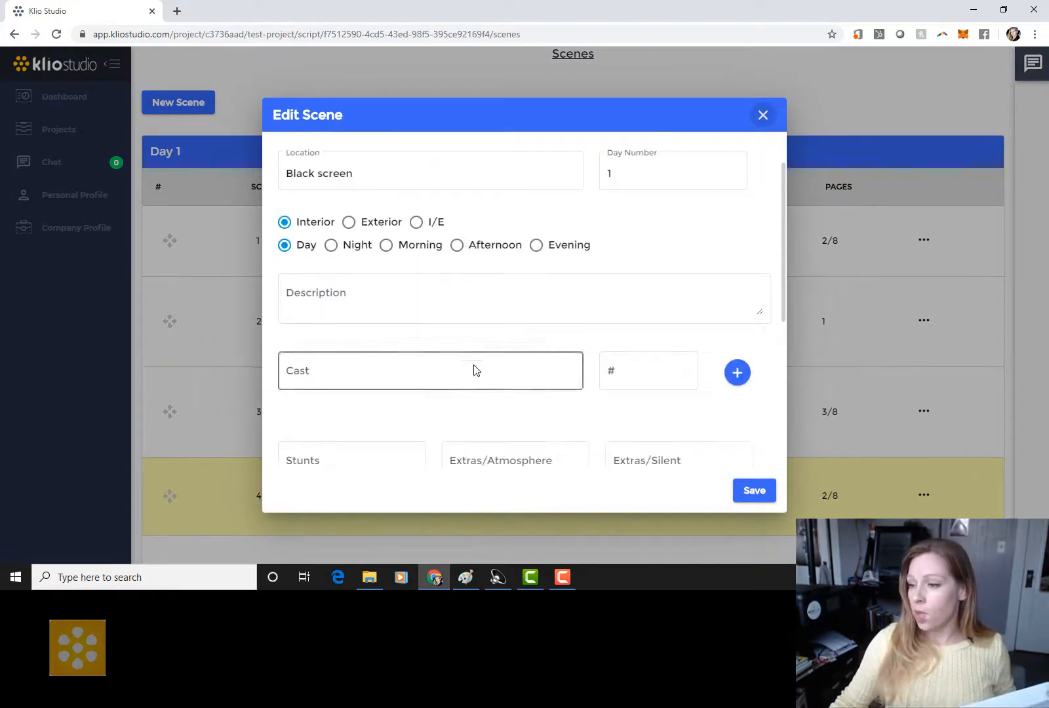
pyautogui.scroll(8, 474, 369)
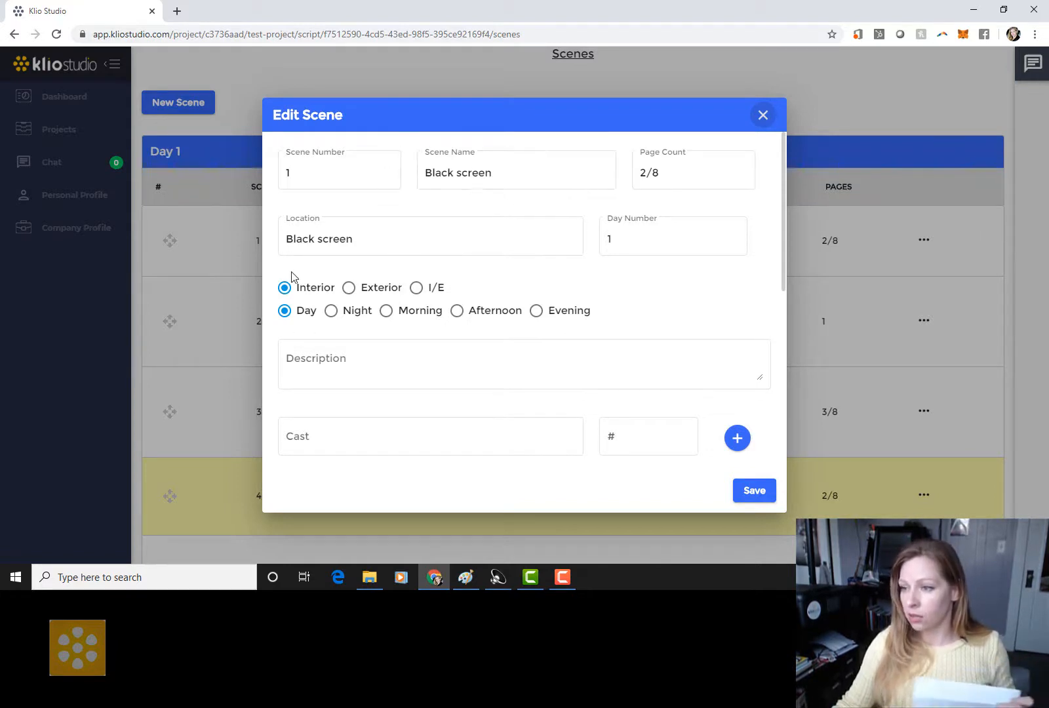
pyautogui.click(376, 356)
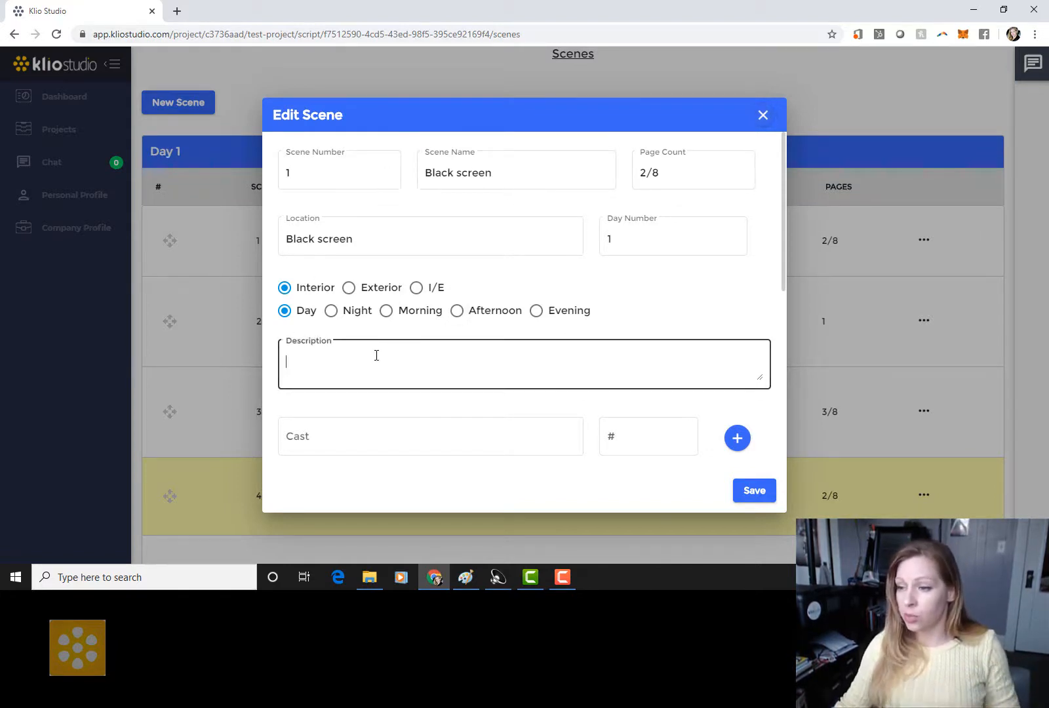
pyautogui.write('W')
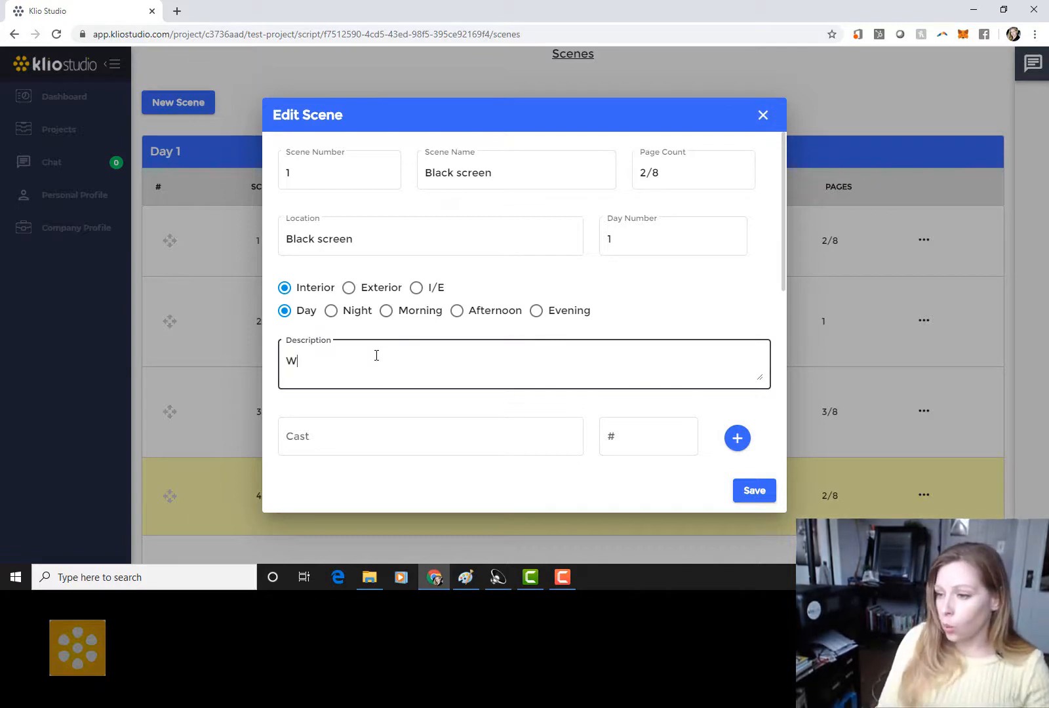
pyautogui.write('ords on black sc')
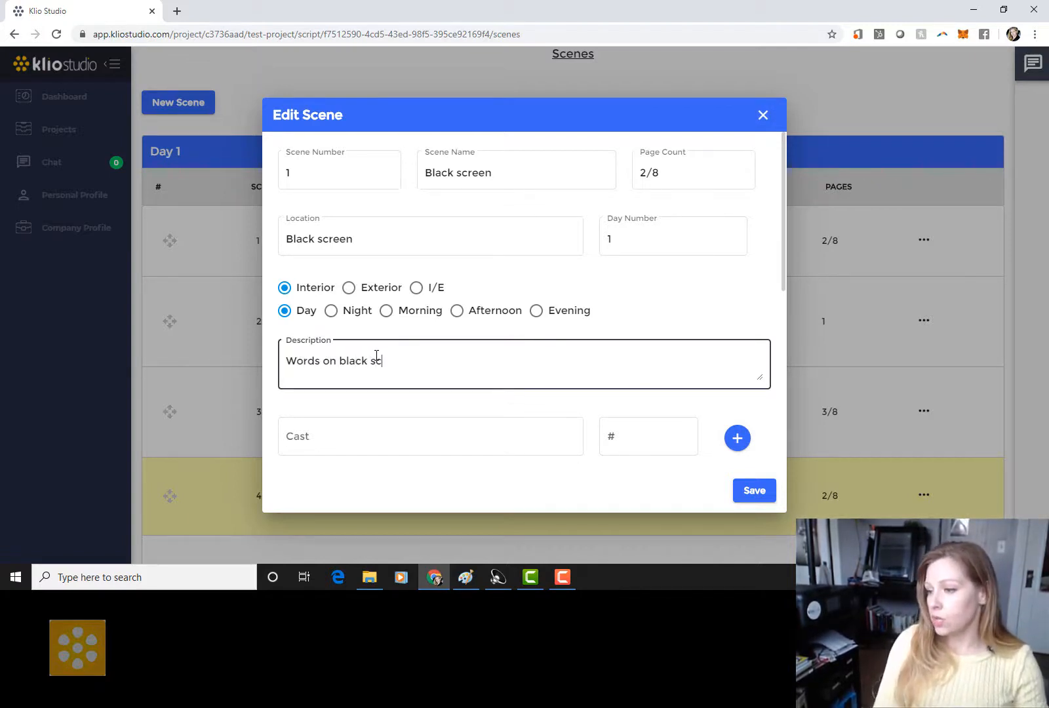
pyautogui.write('reen')
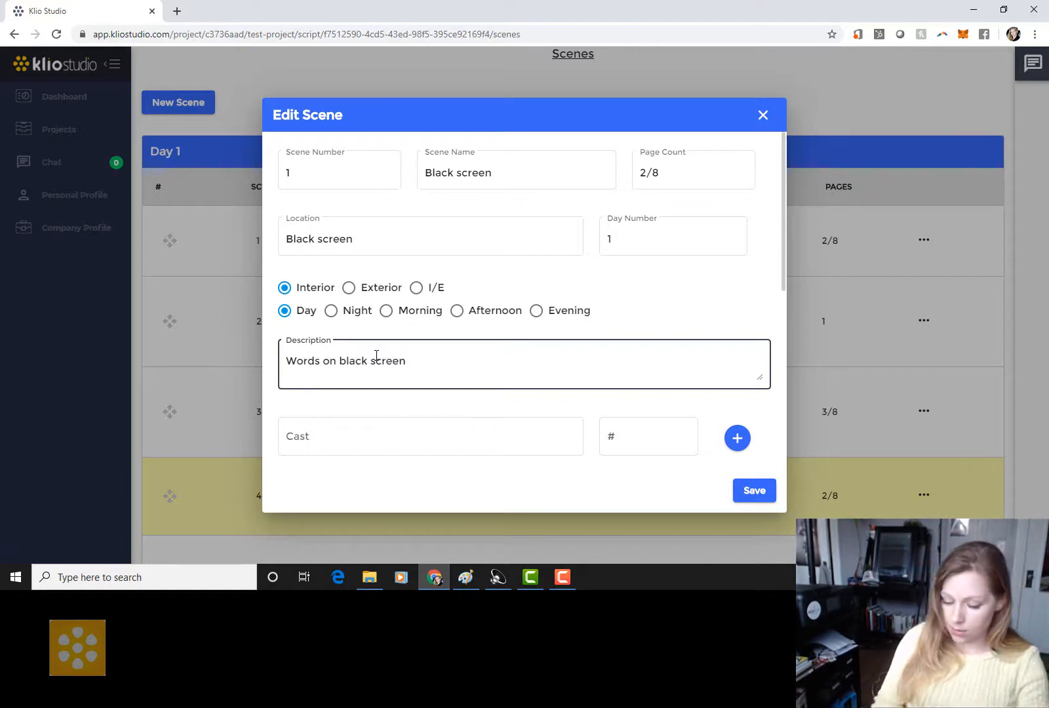
pyautogui.scroll(-3, 452, 377)
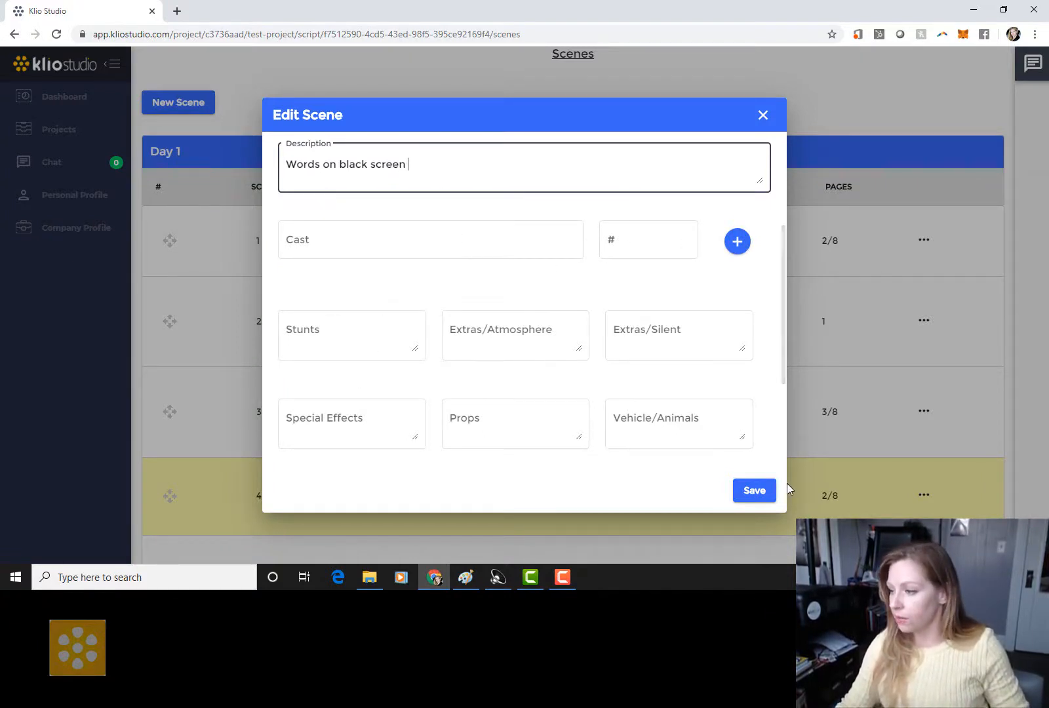
pyautogui.click(767, 493)
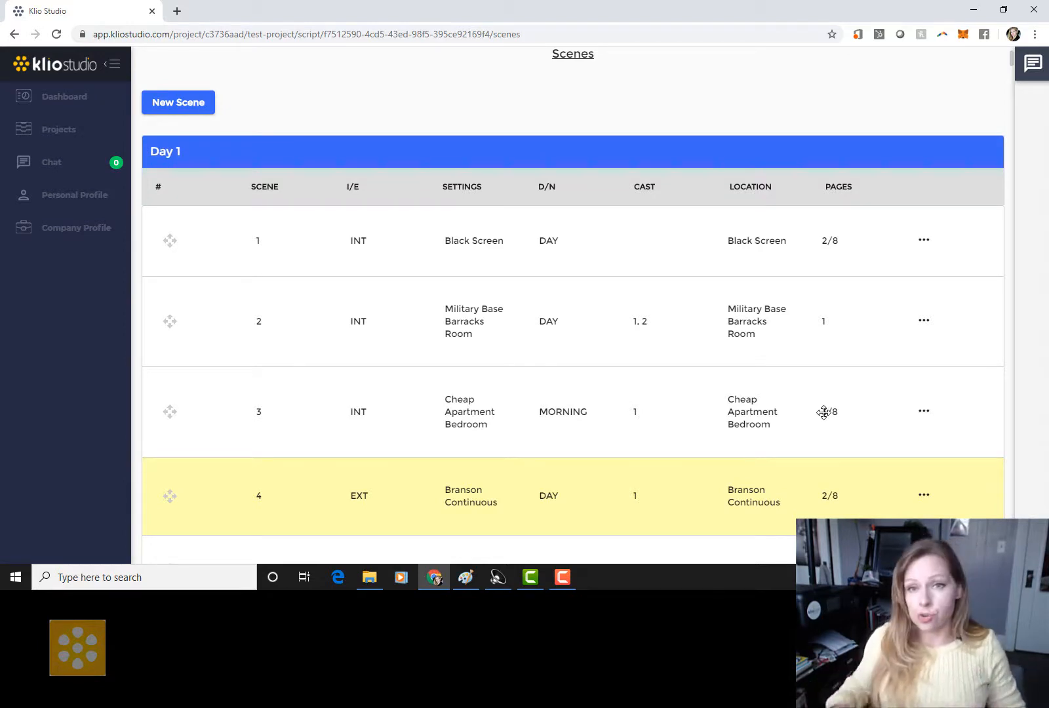
# Step: Open scene 2, Military Base Barracks Room, from the Day 1 table for editing
pyautogui.scroll(-2, 707, 367)
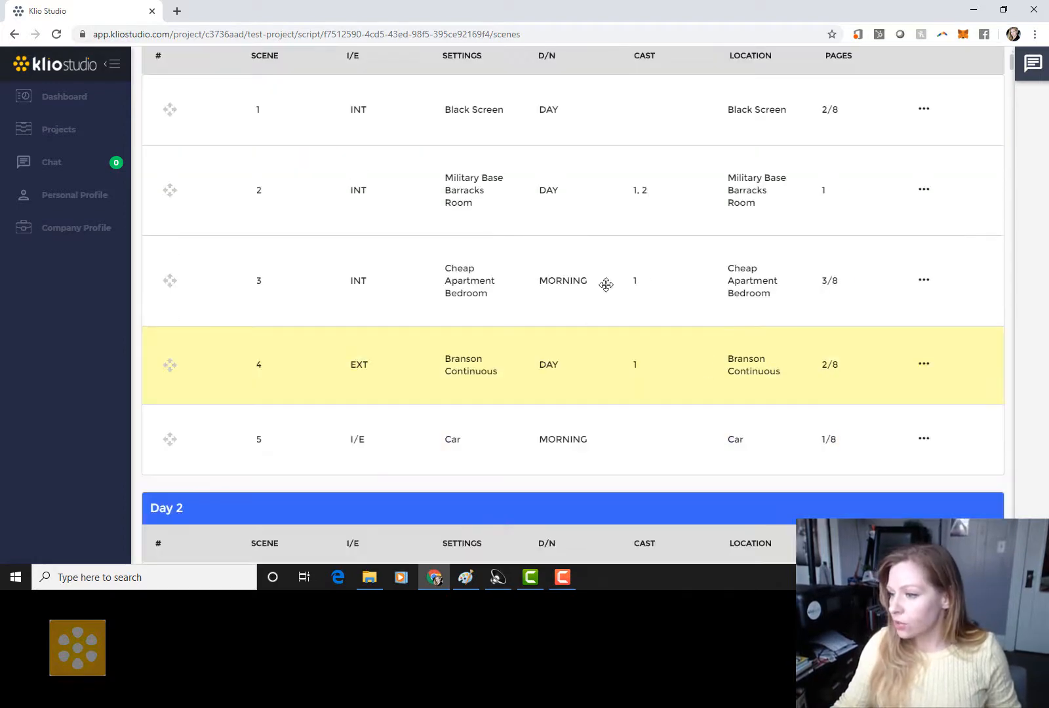
pyautogui.scroll(1, 554, 283)
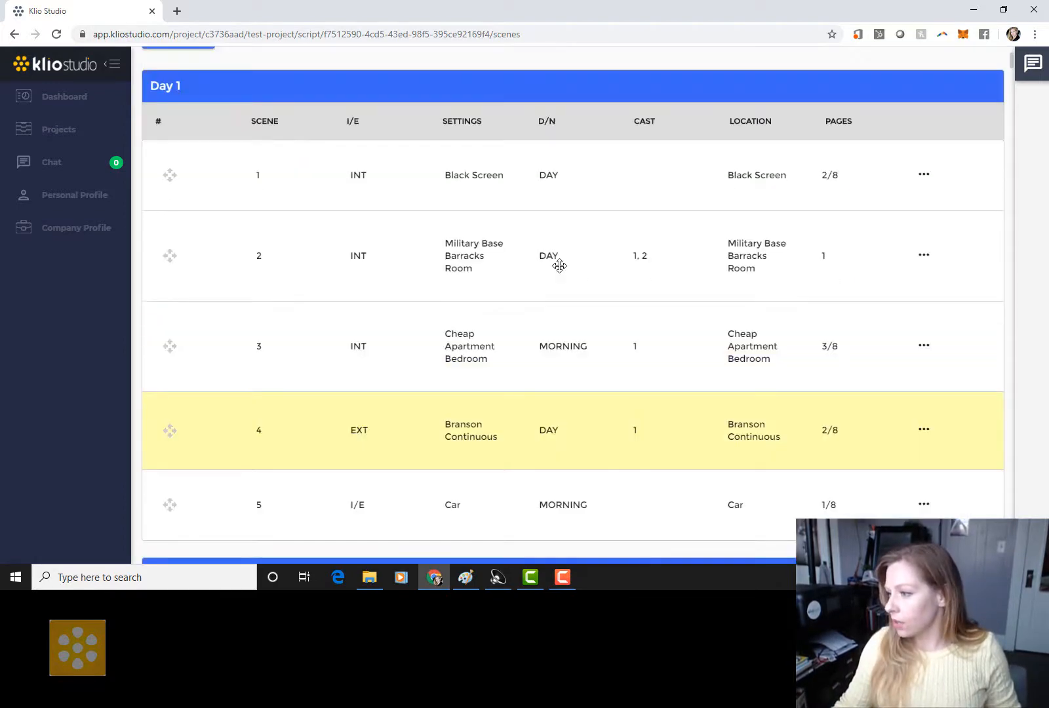
pyautogui.click(400, 266)
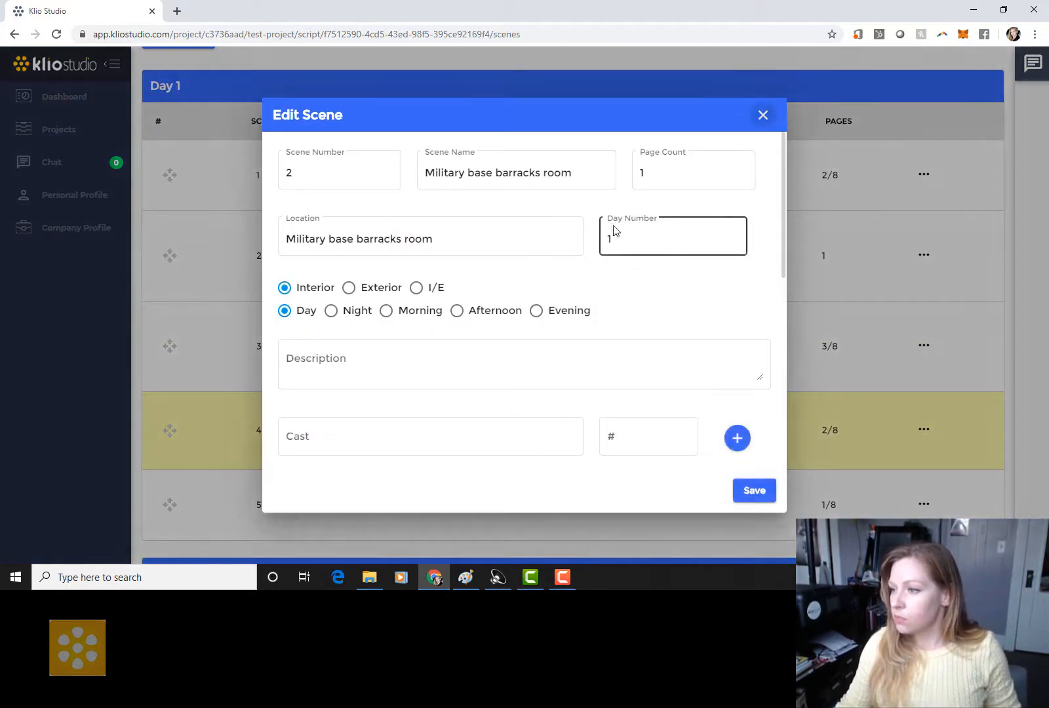
# Step: Enter the stunt 'Fall from bed' and the vehicle 'Tank for Tank' for scene 2
pyautogui.click(646, 168)
pyautogui.scroll(-2, 445, 222)
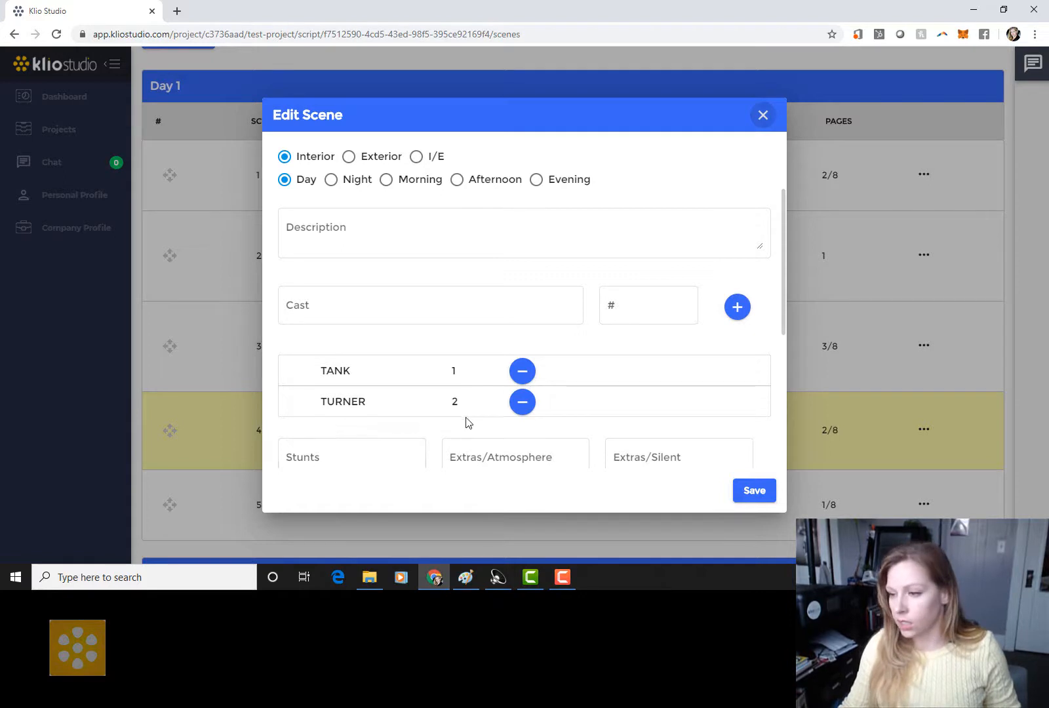
pyautogui.scroll(-3, 494, 325)
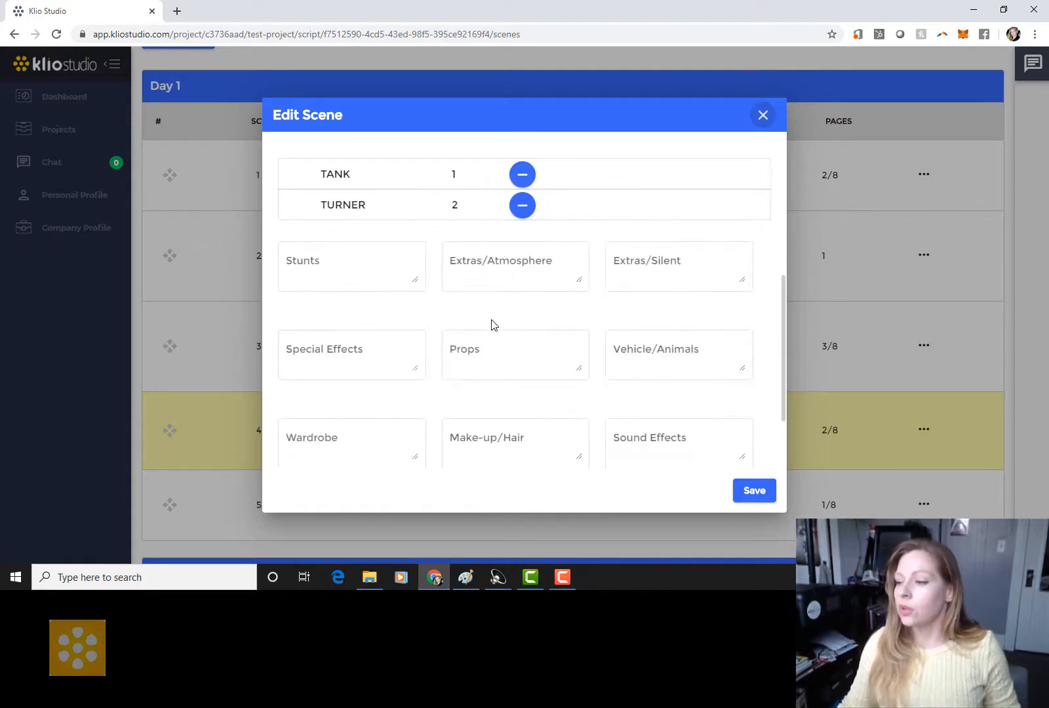
pyautogui.scroll(-2, 492, 323)
pyautogui.scroll(1, 491, 323)
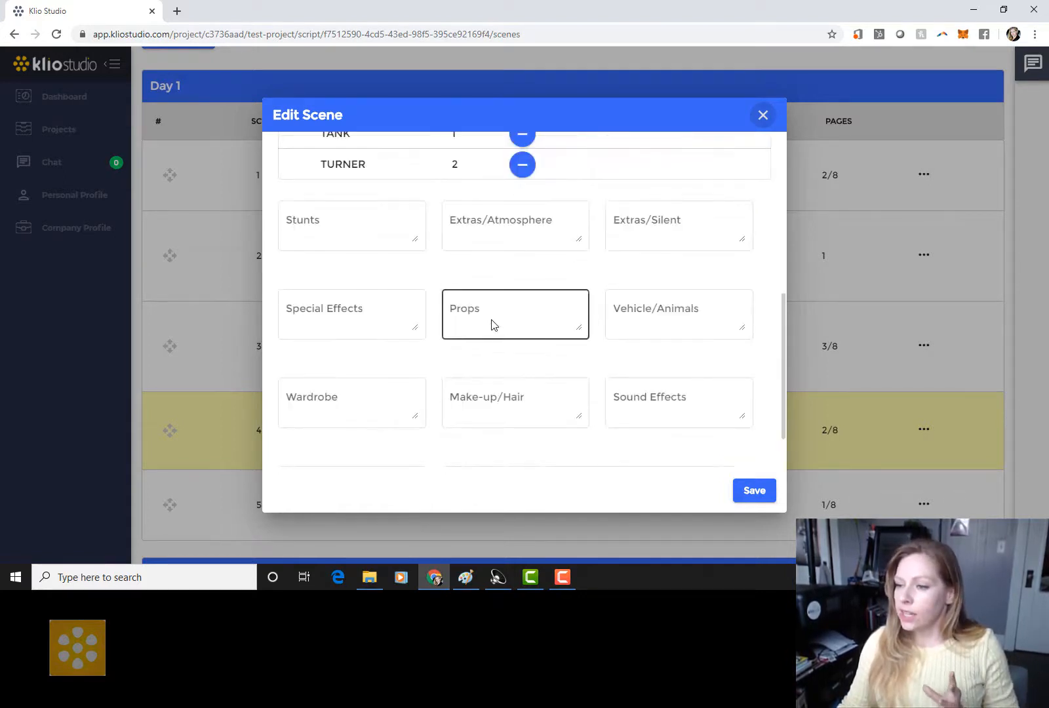
pyautogui.click(353, 221)
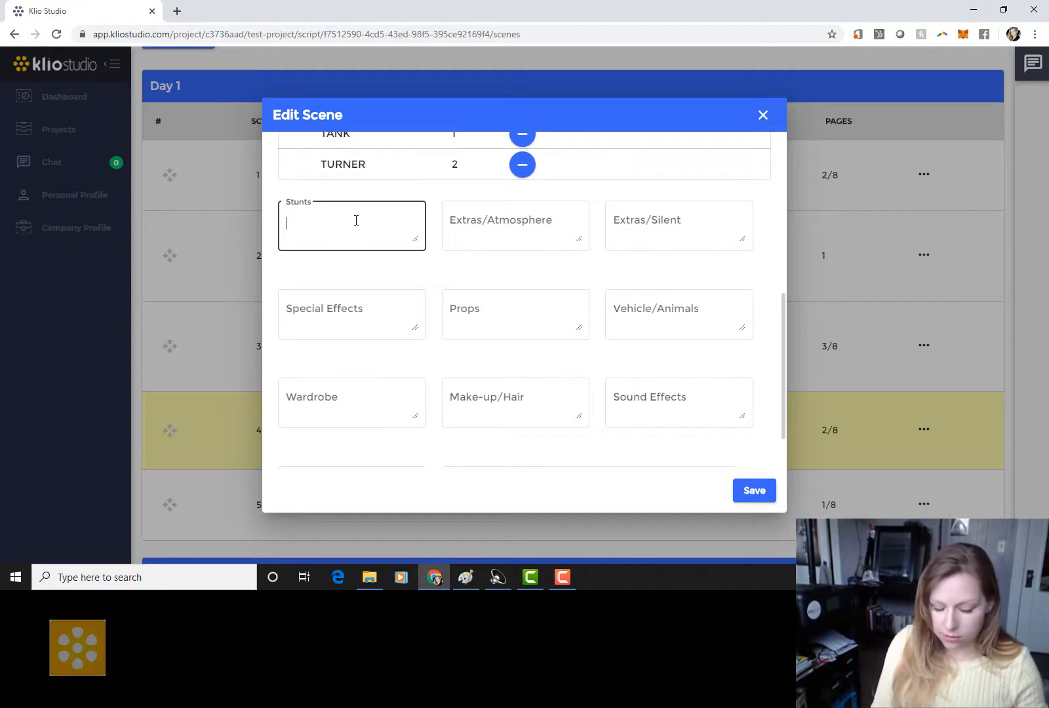
pyautogui.write('Fall f')
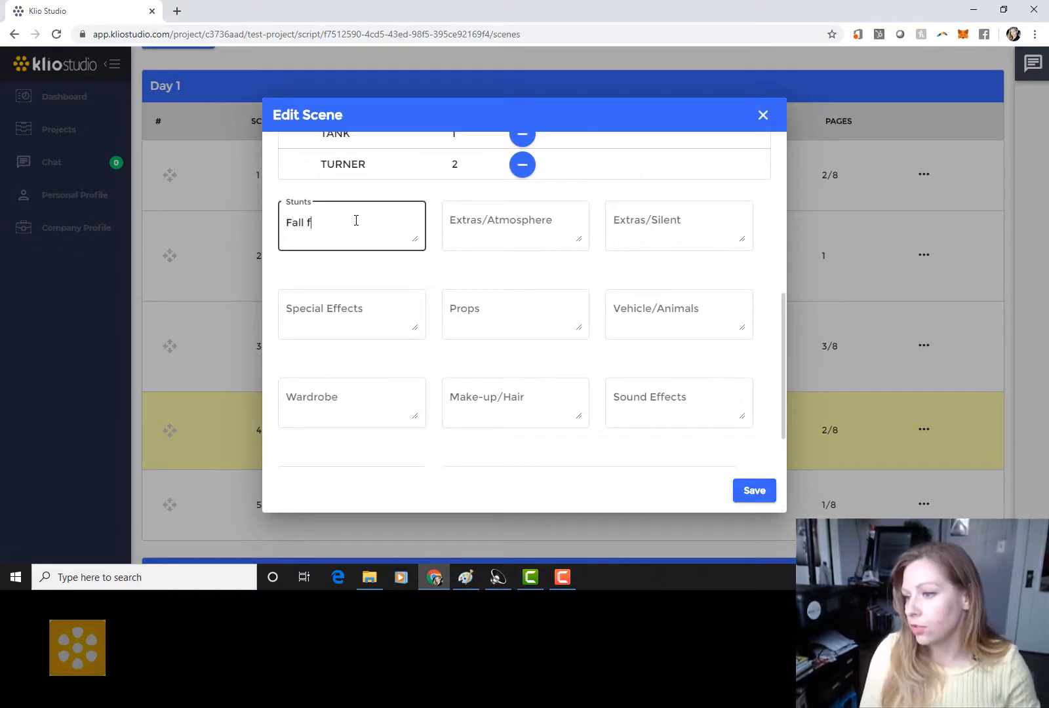
pyautogui.write('rom bed')
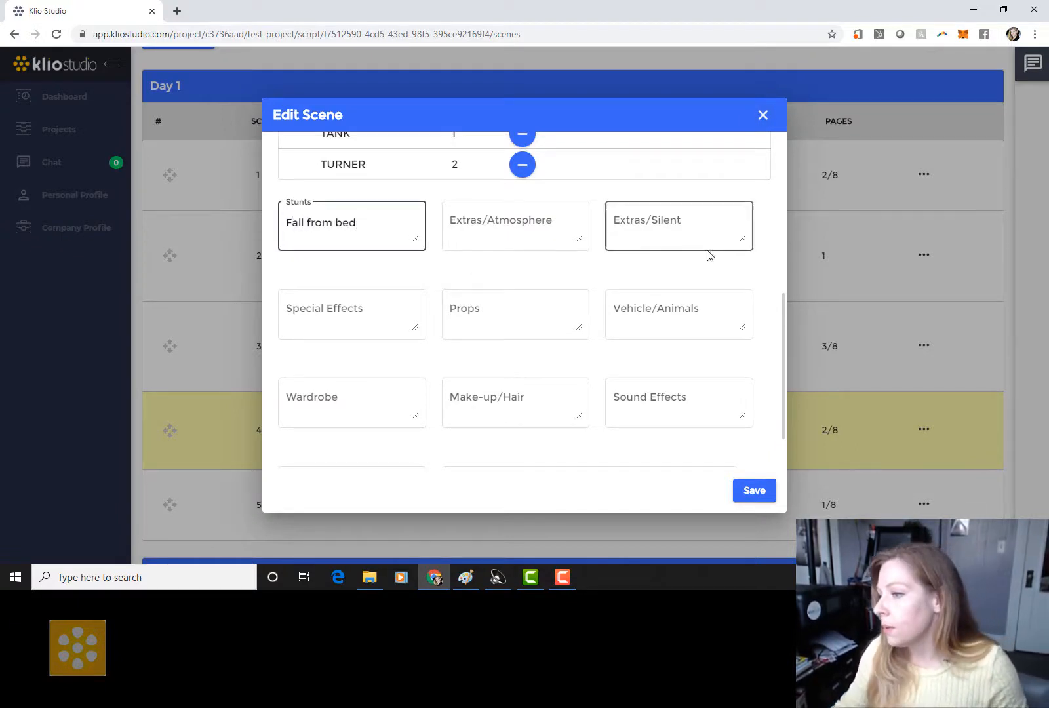
pyautogui.click(692, 311)
pyautogui.write('T')
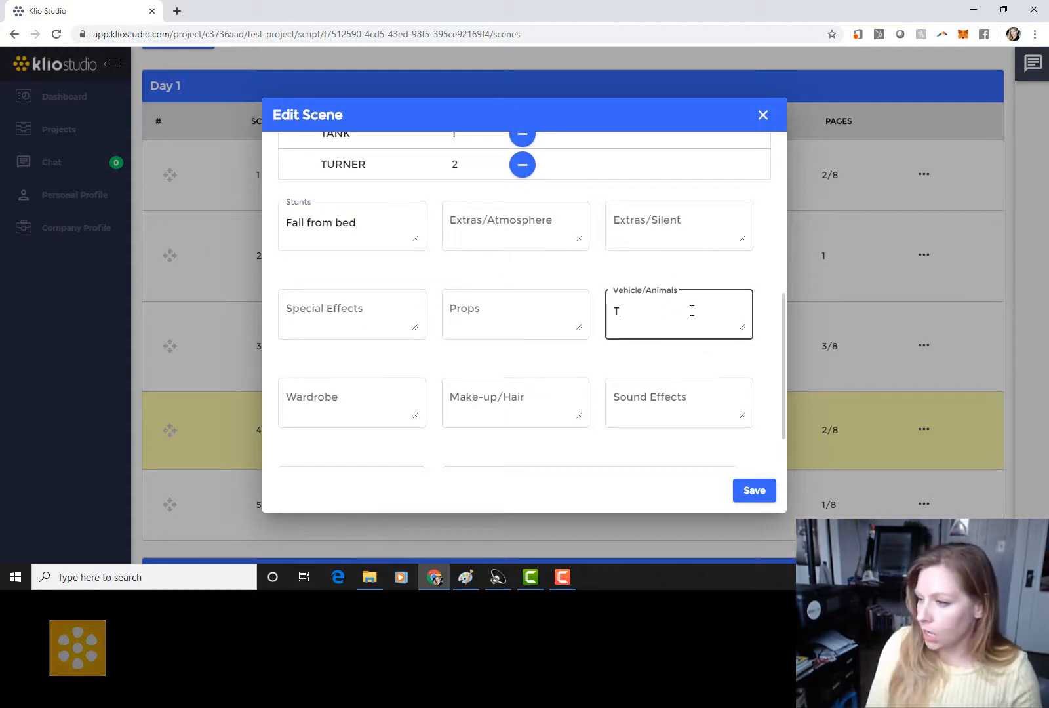
pyautogui.write('ank for Tank')
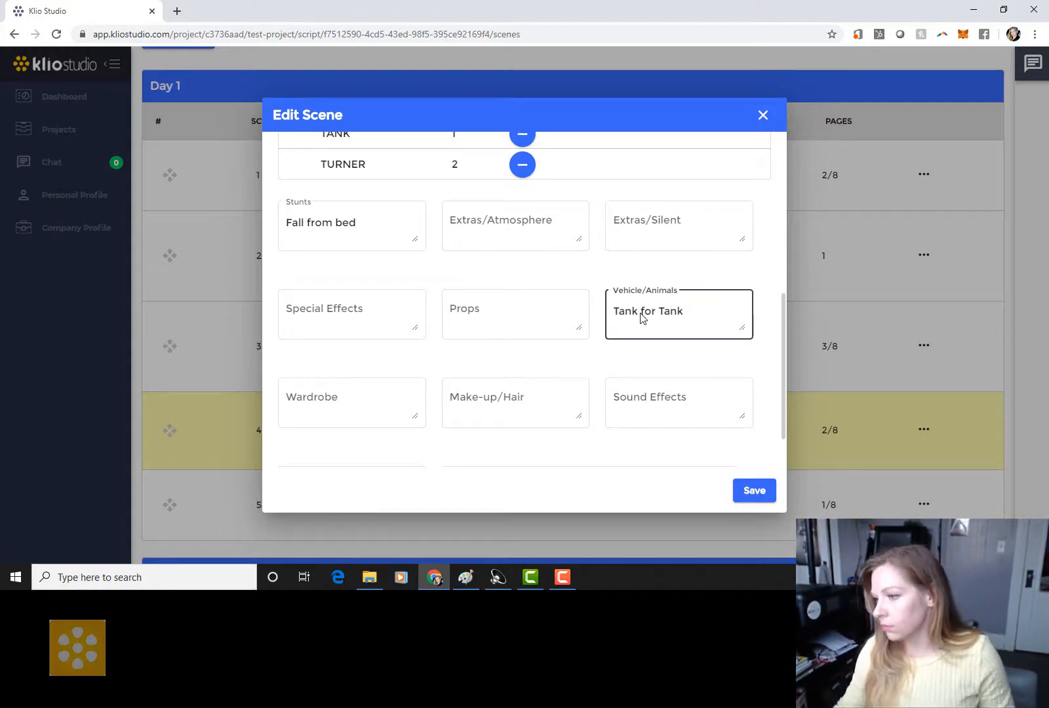
# Step: Add the make-up 'Large Tattoo', correcting the spelling, and save scene 2
pyautogui.scroll(-2, 643, 318)
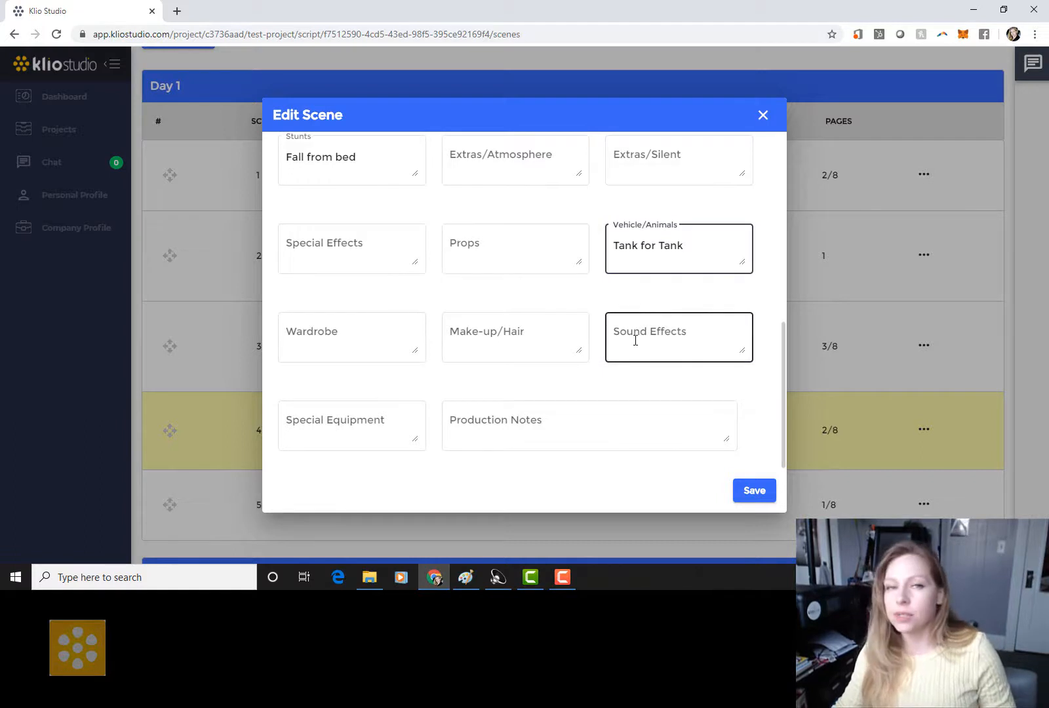
pyautogui.click(519, 335)
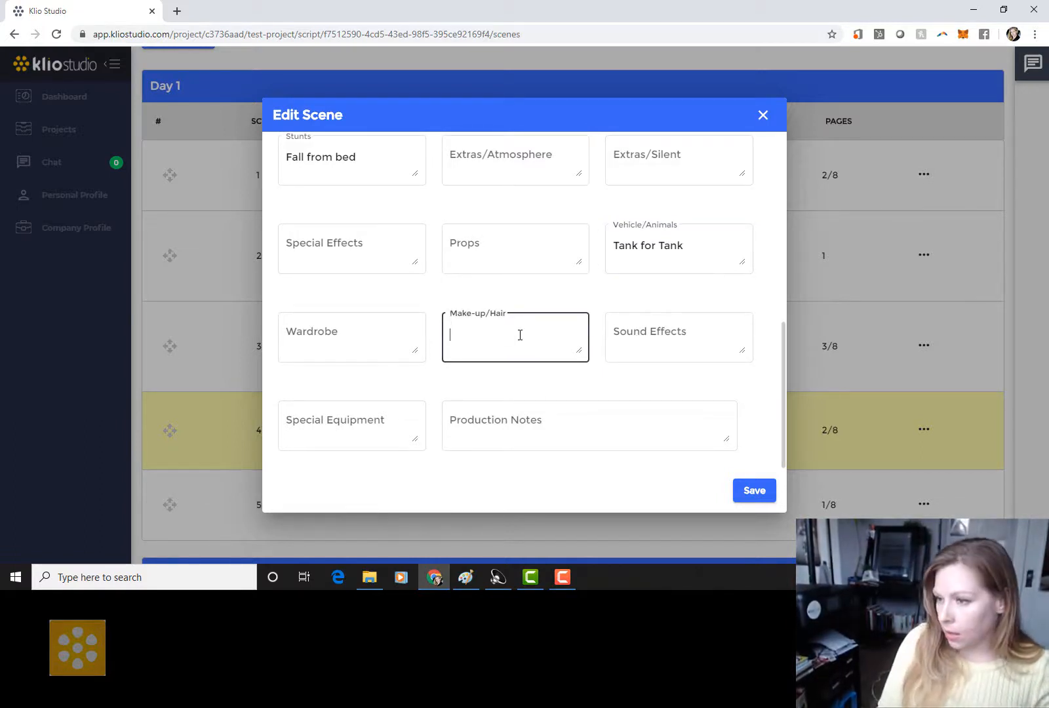
pyautogui.write('Large Ba')
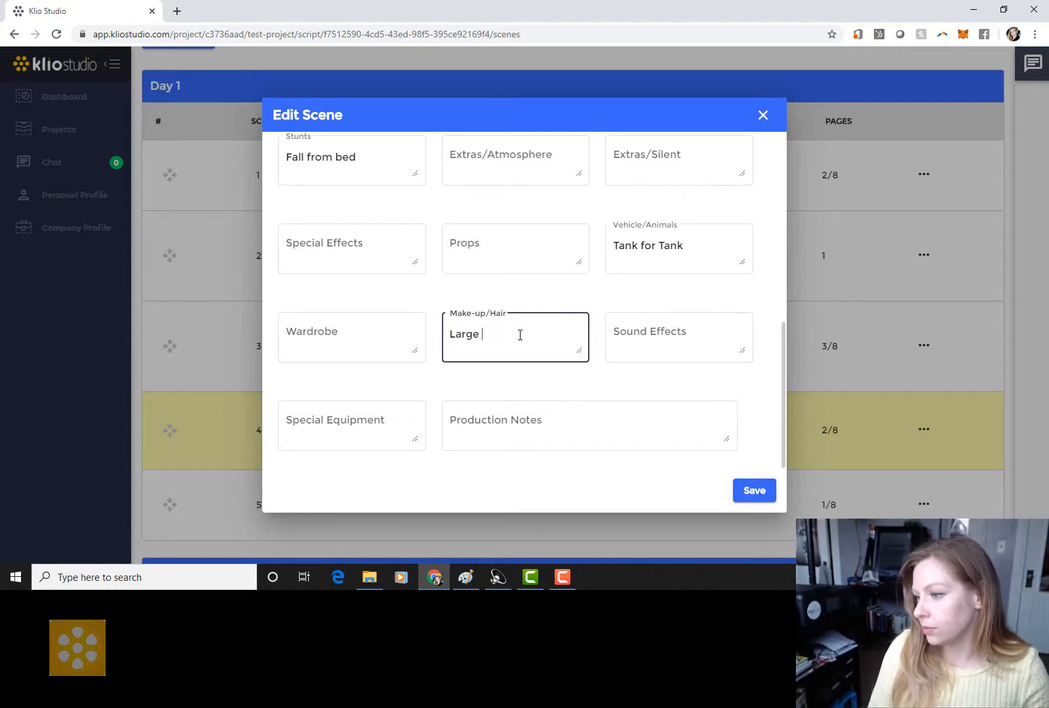
pyautogui.press('BackSpace')
pyautogui.write('atoo')
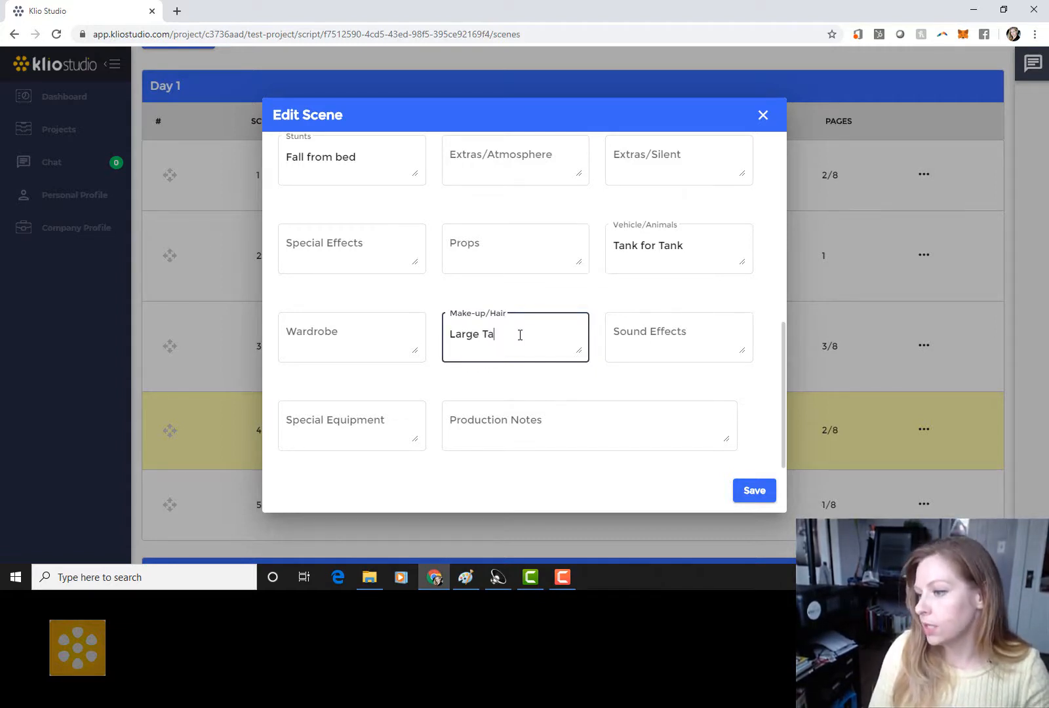
pyautogui.click(515, 417)
pyautogui.rightClick(498, 335)
pyautogui.click(515, 348)
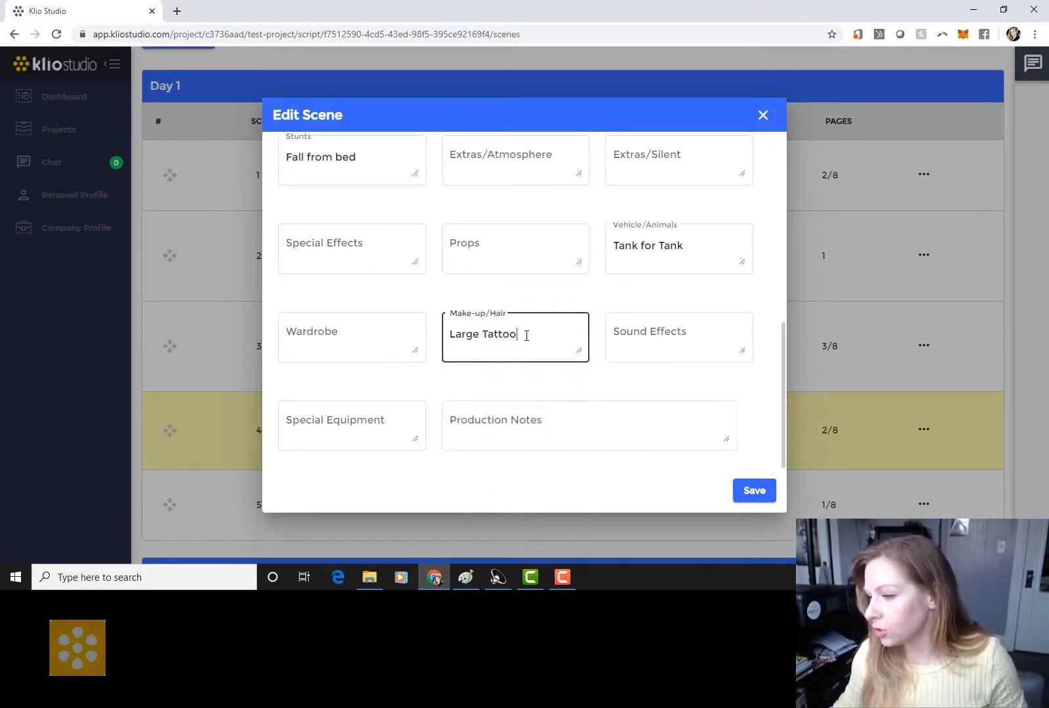
pyautogui.click(525, 427)
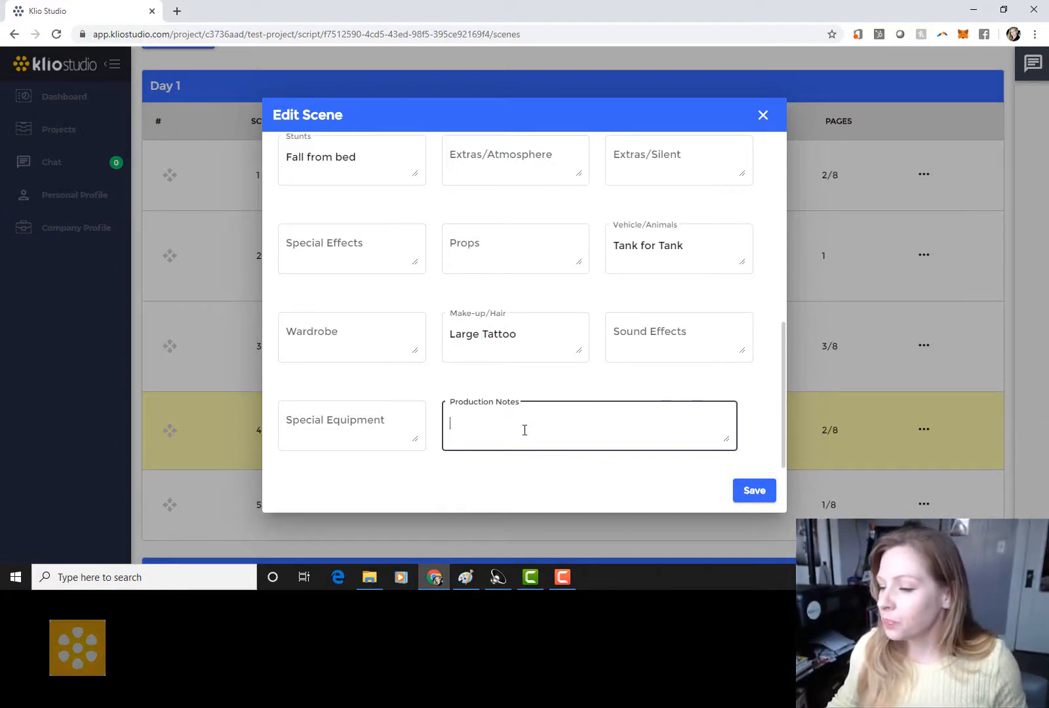
pyautogui.scroll(7, 525, 429)
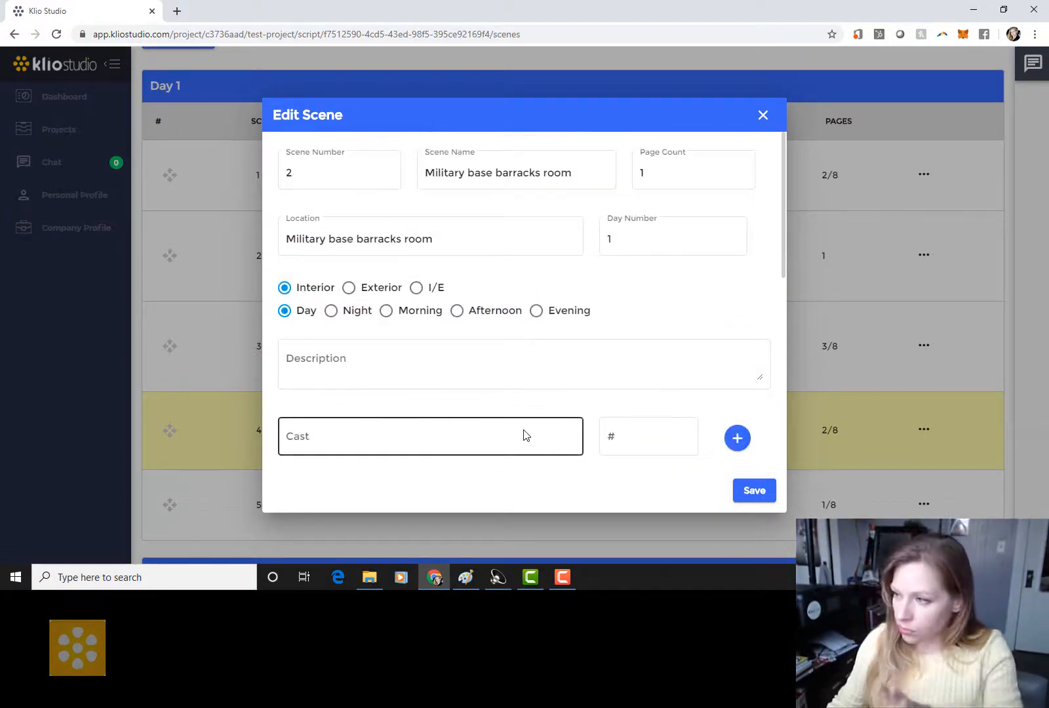
pyautogui.scroll(-5, 524, 434)
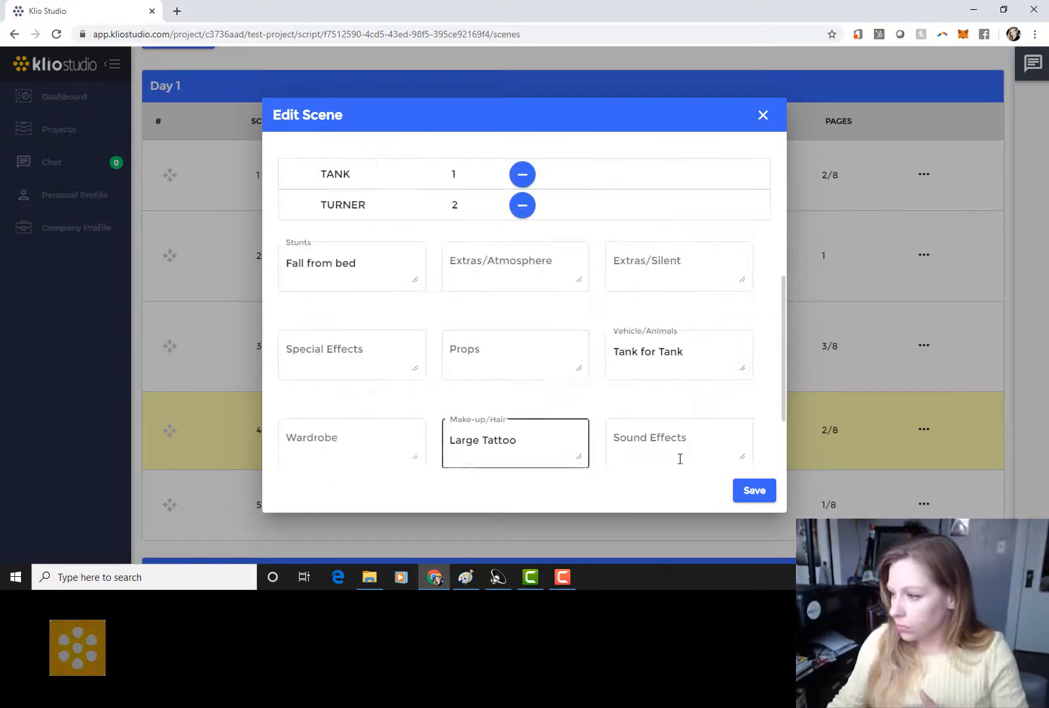
pyautogui.click(769, 493)
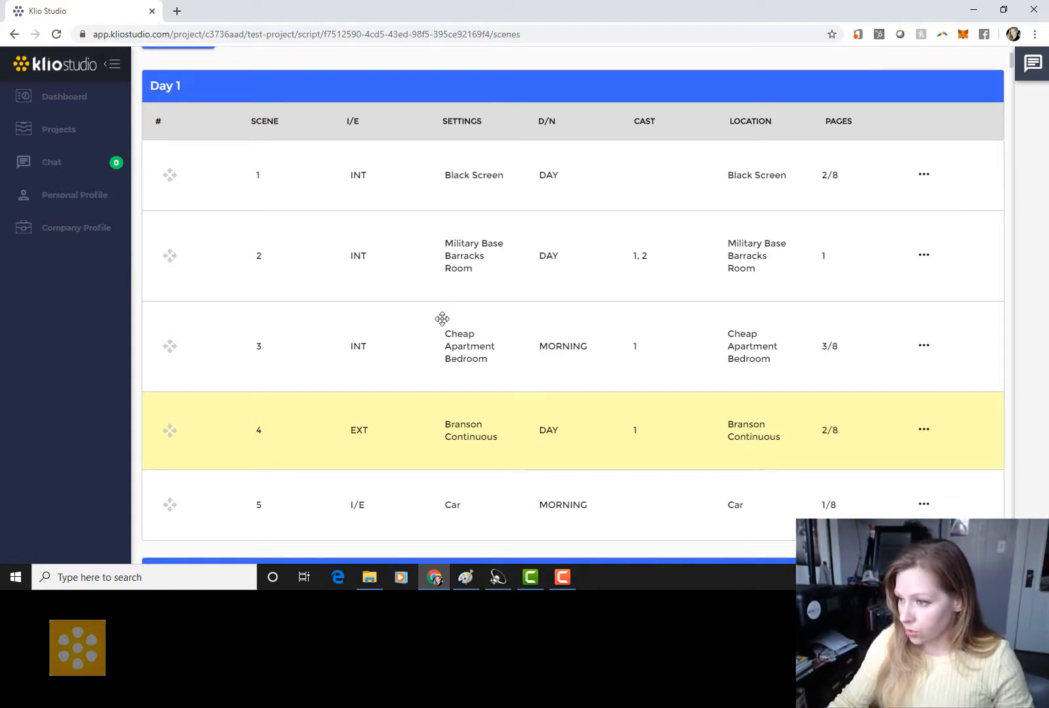
# Step: Drag scene 8, Hallway Continuous, from Day 2 up into the Day 1 table
pyautogui.scroll(-4, 434, 436)
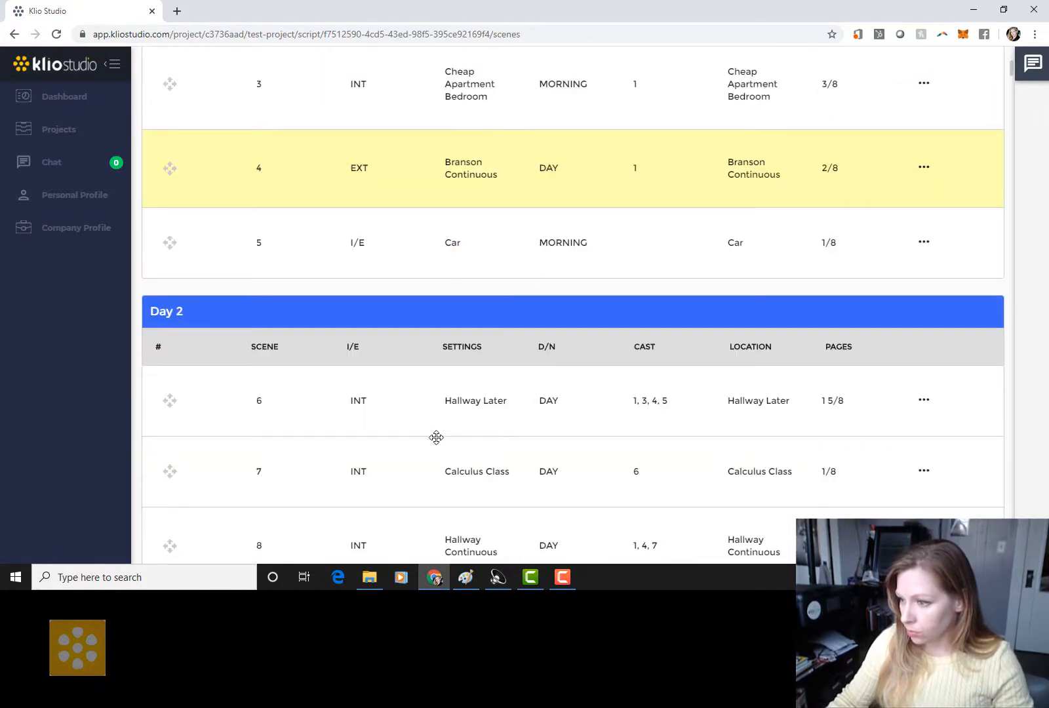
pyautogui.scroll(-3, 436, 438)
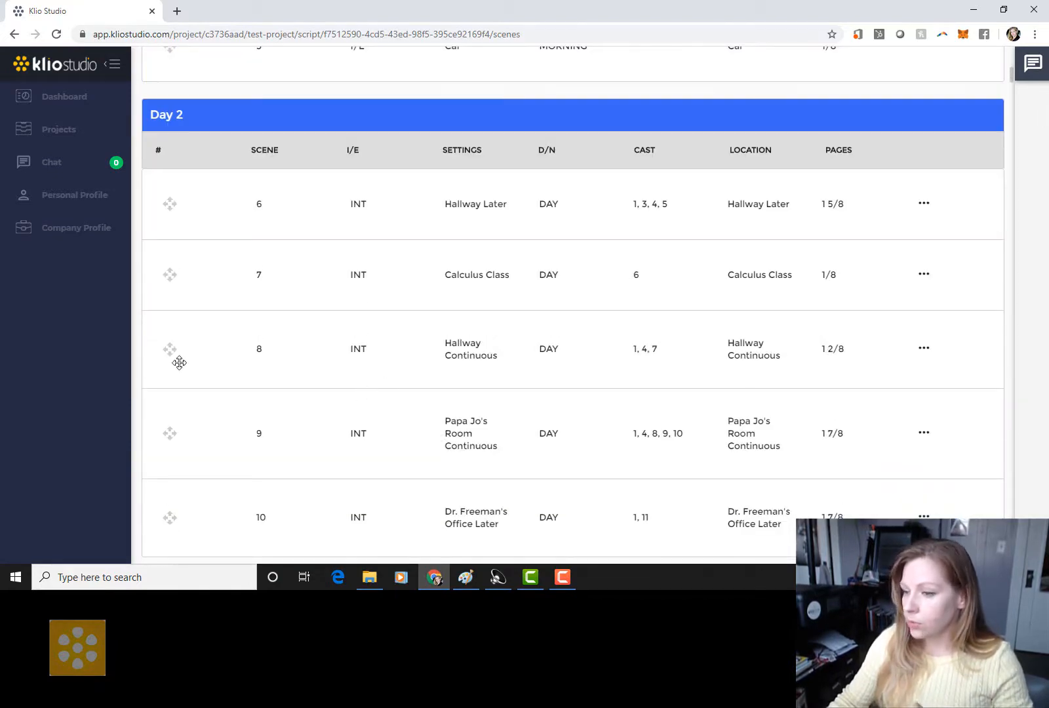
pyautogui.moveTo(188, 350); pyautogui.dragTo(230, 94)
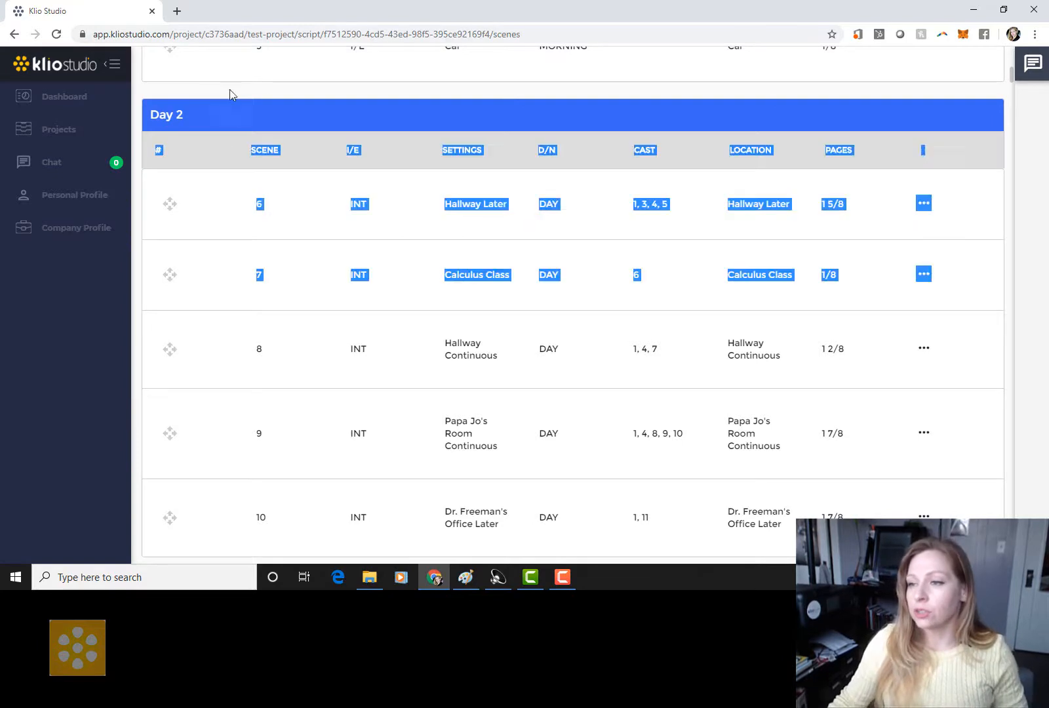
pyautogui.click(170, 350)
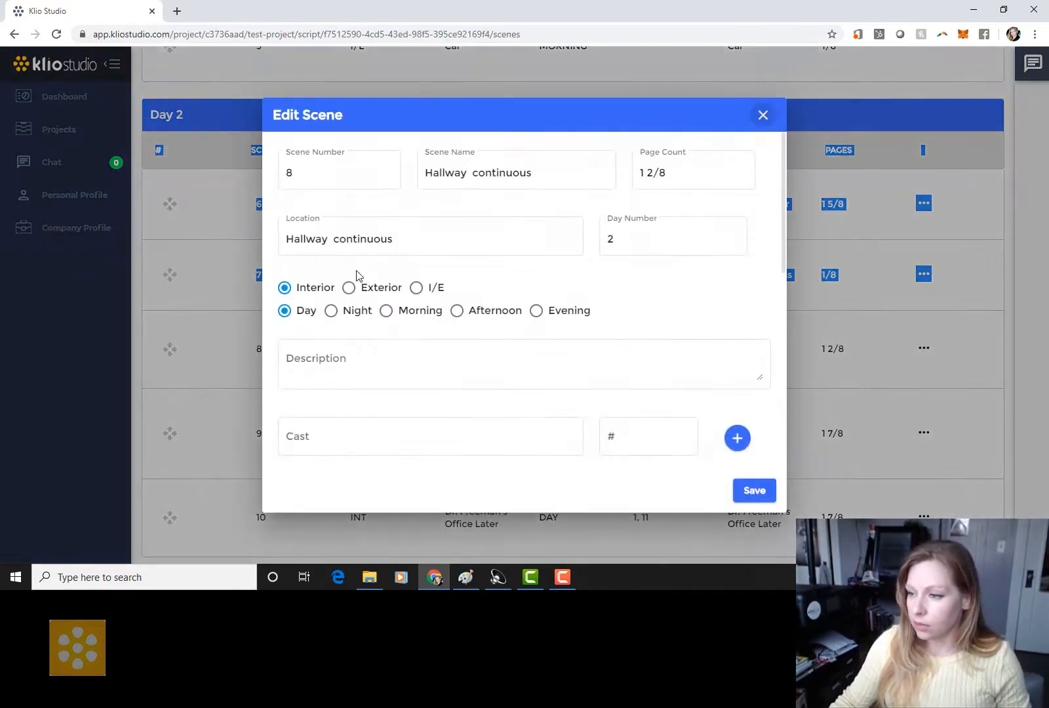
pyautogui.click(761, 113)
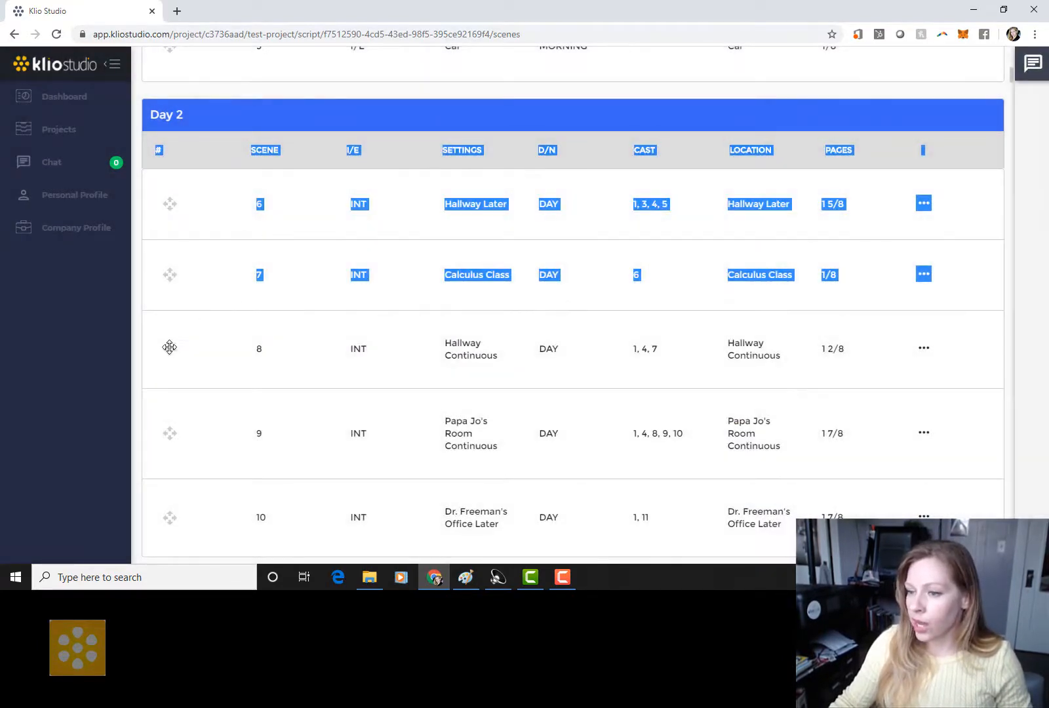
pyautogui.moveTo(169, 349); pyautogui.dragTo(175, 130)
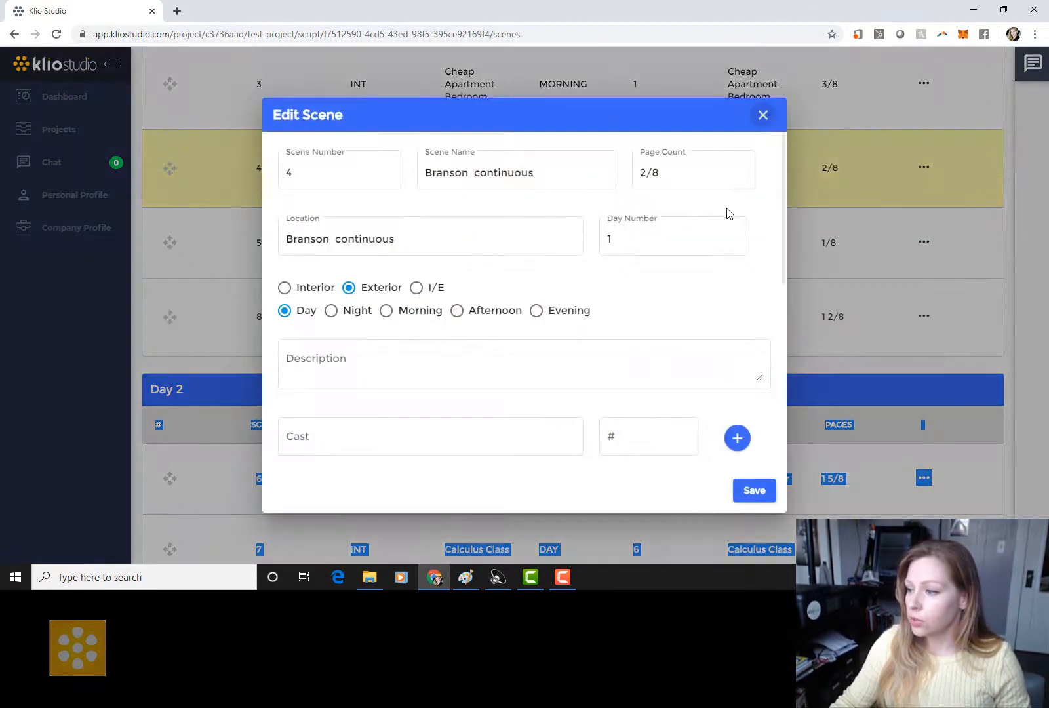
# Step: Save scene 4, then change scene 5 (Car) from Day 1 to shooting Day 3
pyautogui.click(755, 491)
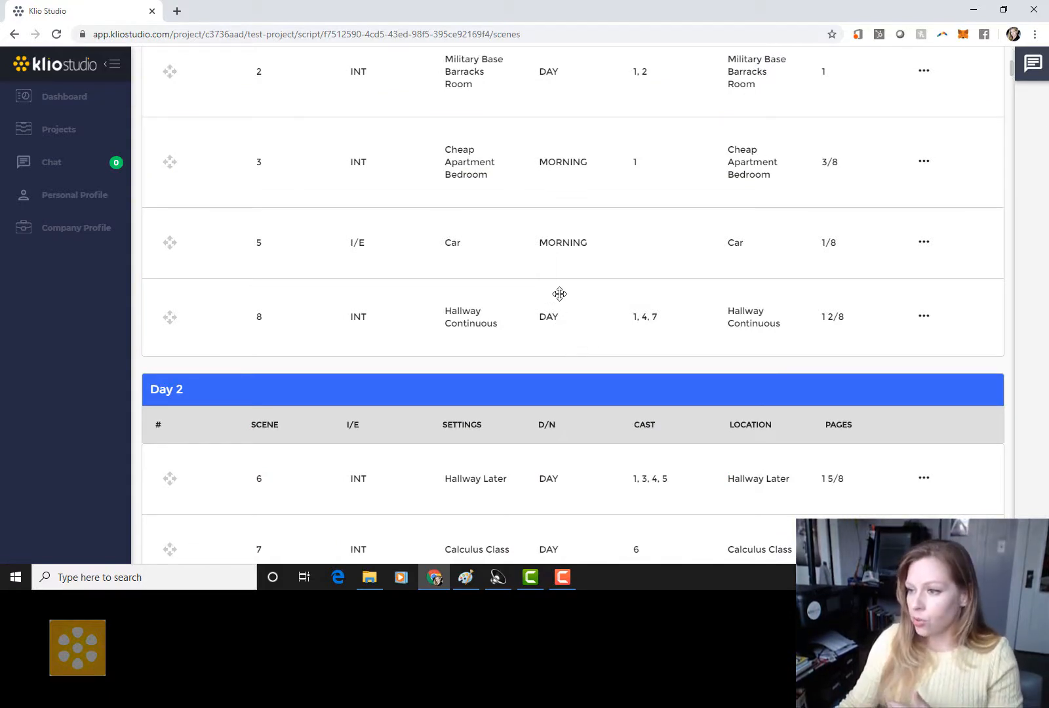
pyautogui.click(596, 241)
pyautogui.click(616, 241)
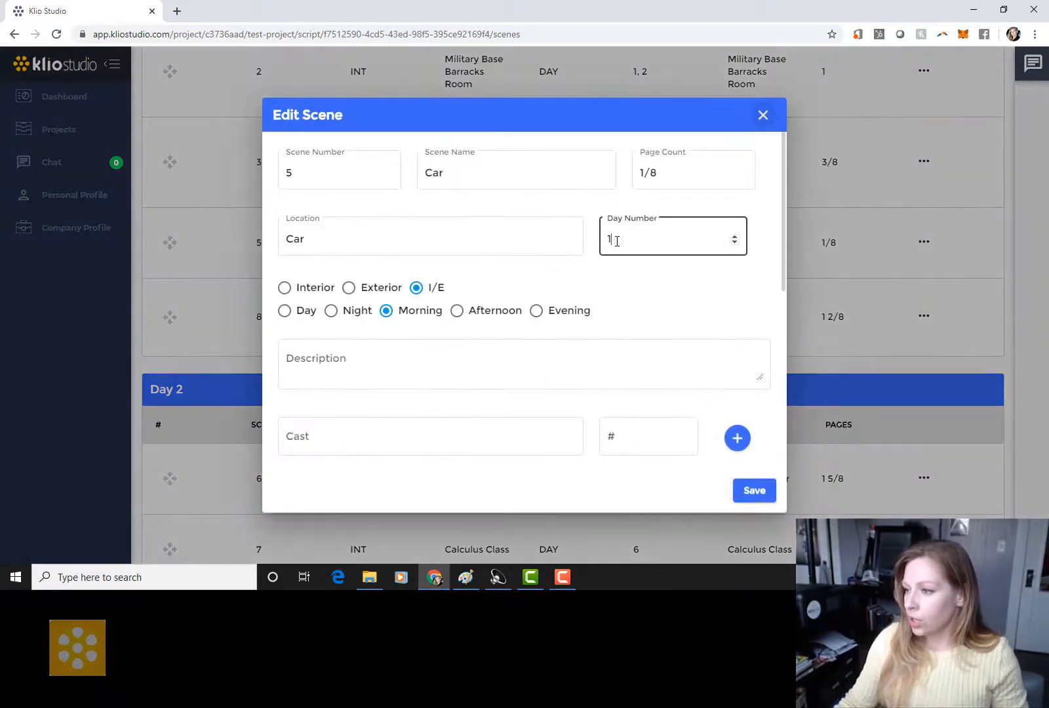
pyautogui.press('BackSpace')
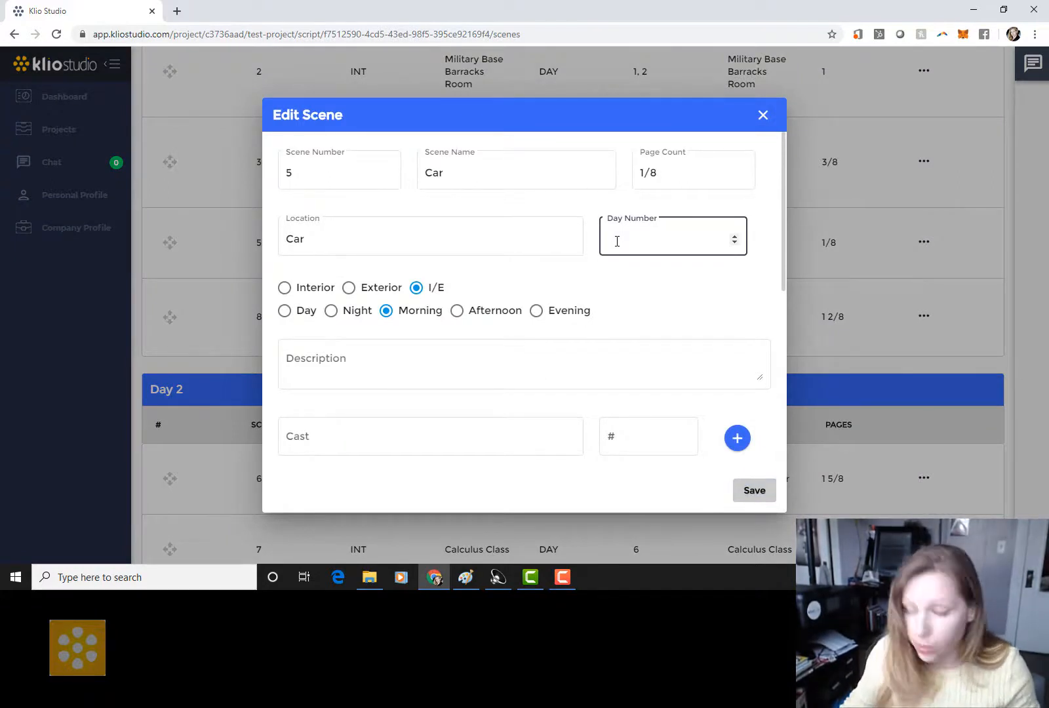
pyautogui.write('3')
pyautogui.click(750, 492)
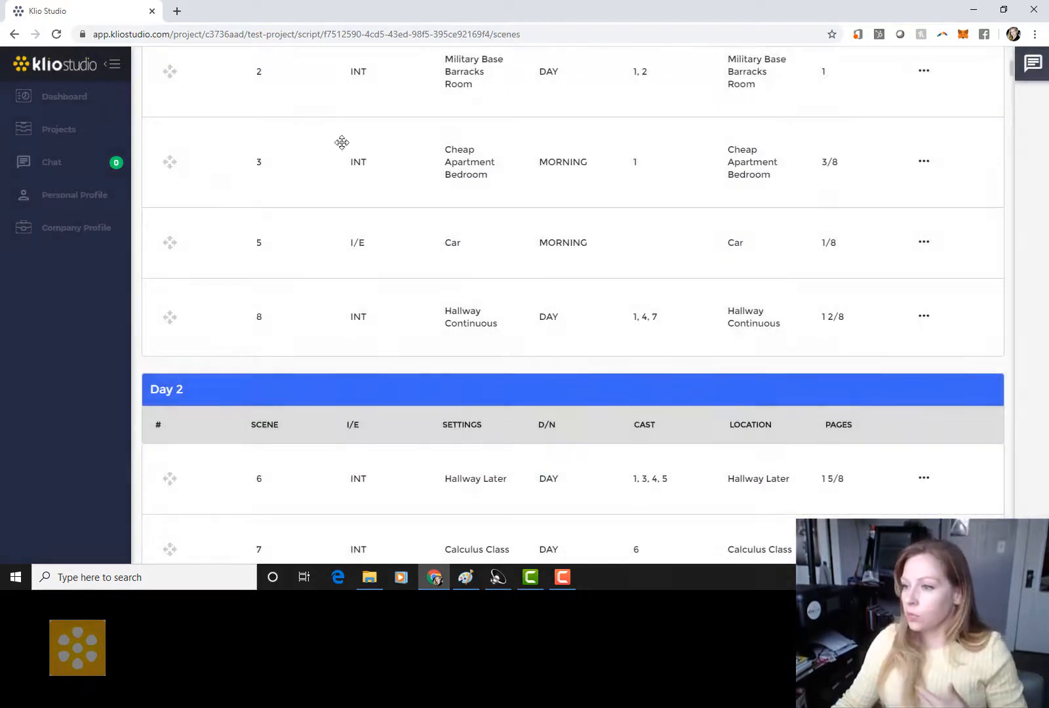
pyautogui.scroll(-9, 289, 108)
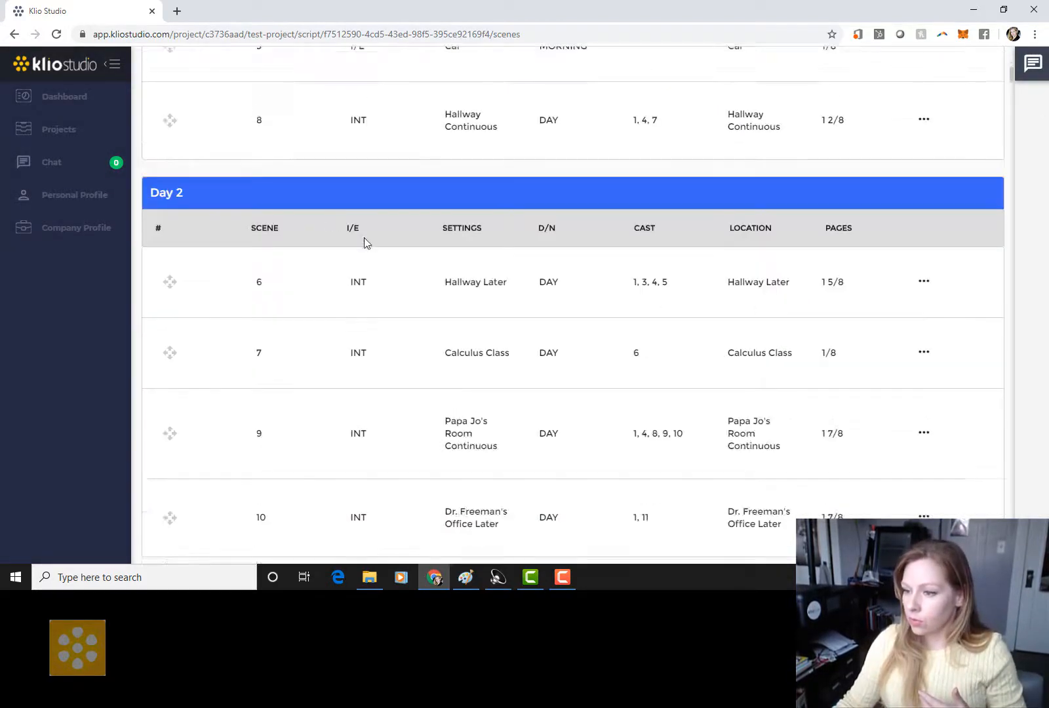
pyautogui.scroll(-2, 364, 238)
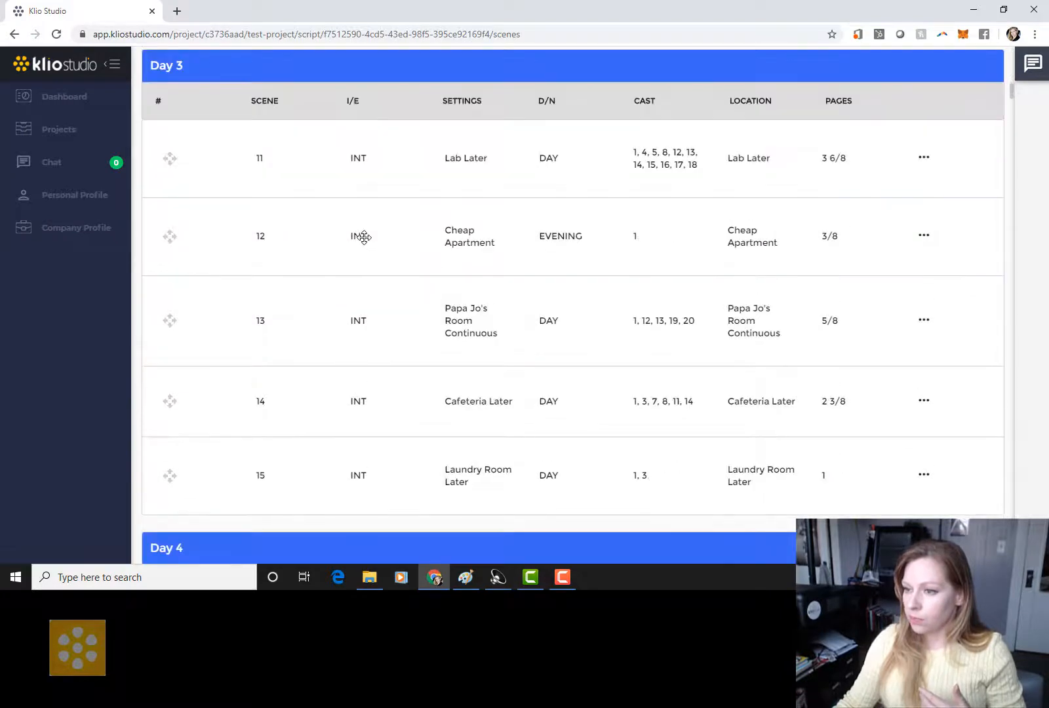
pyautogui.scroll(1, 428, 230)
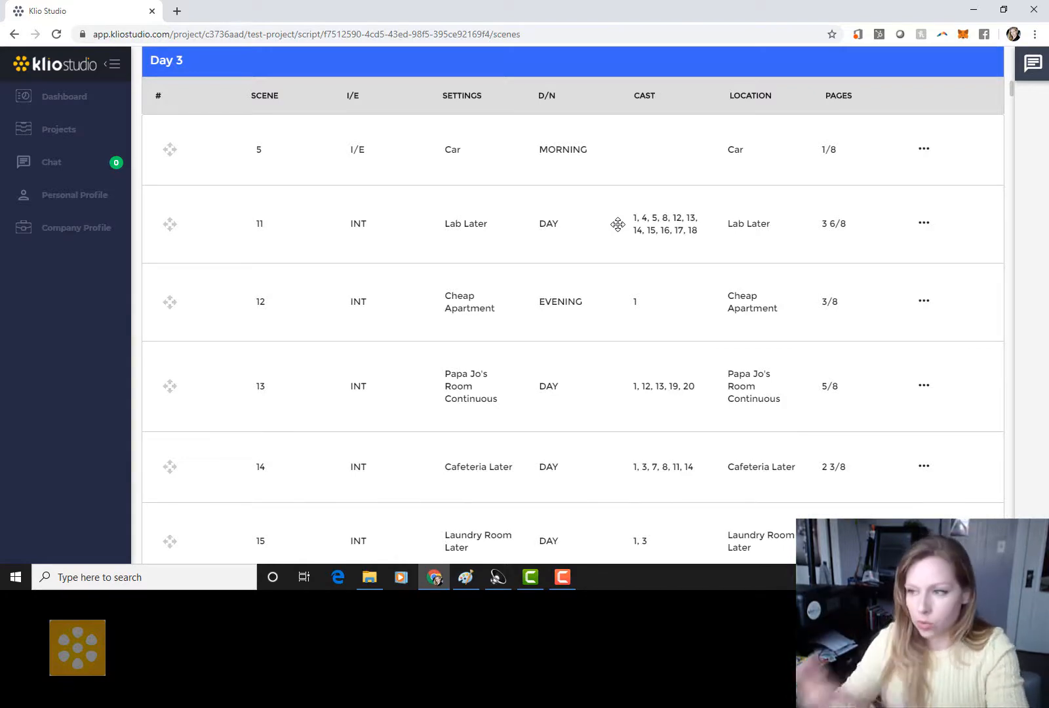
pyautogui.scroll(15, 780, 182)
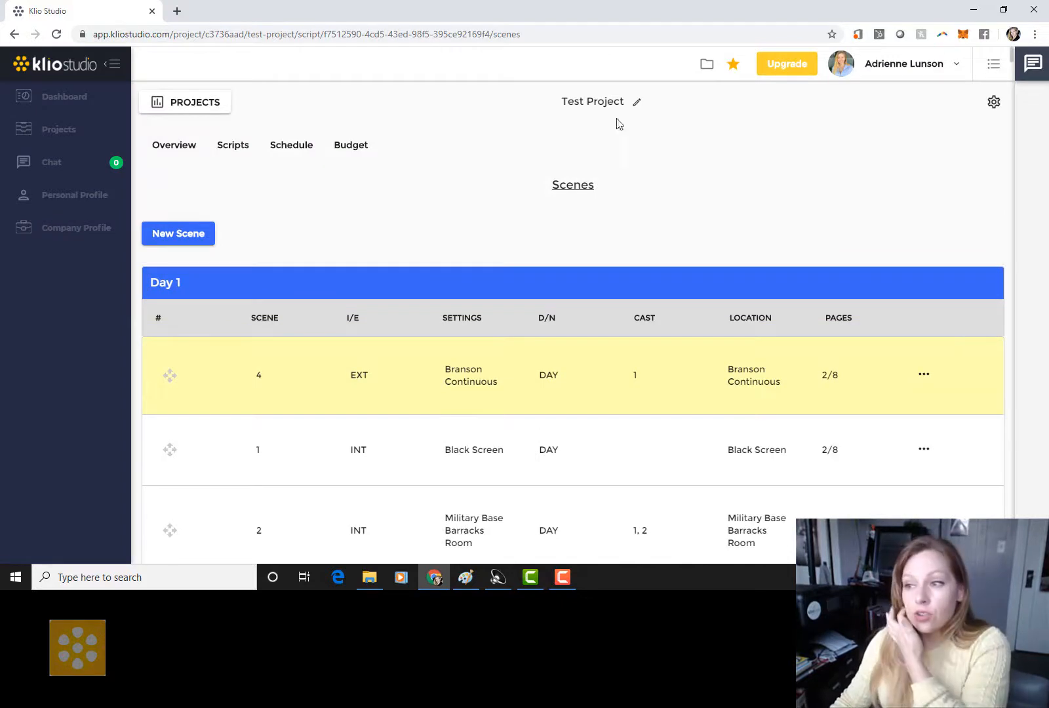
# Step: Open the Shooting Schedule for the Infestation 7.fdx script from the Schedule menu
pyautogui.click(287, 155)
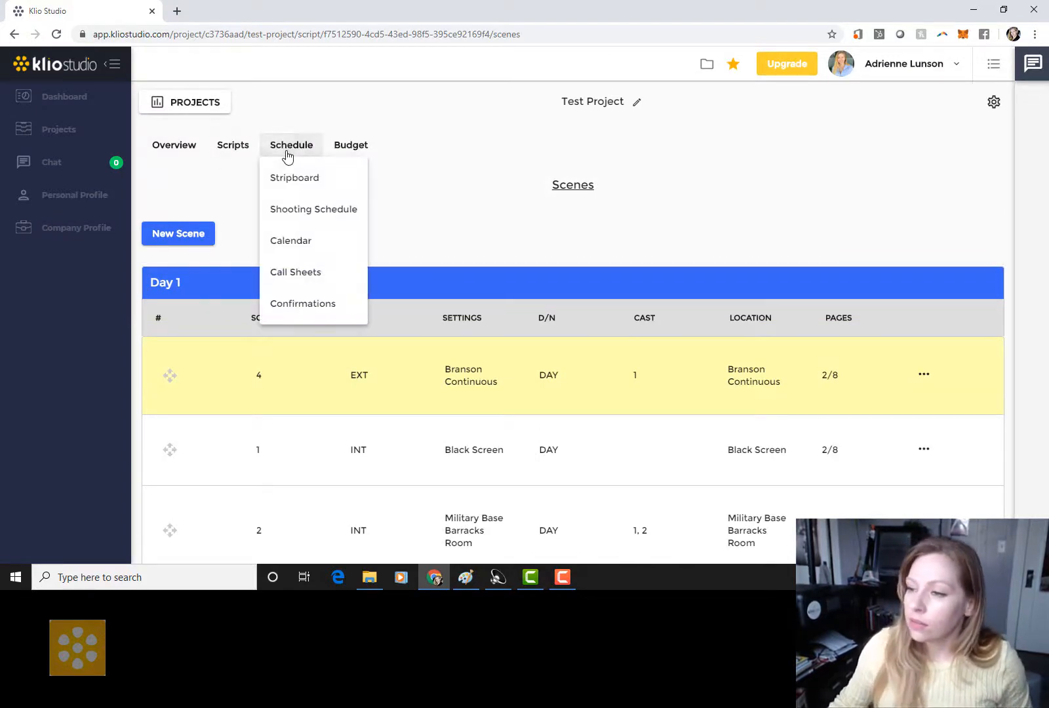
pyautogui.click(287, 217)
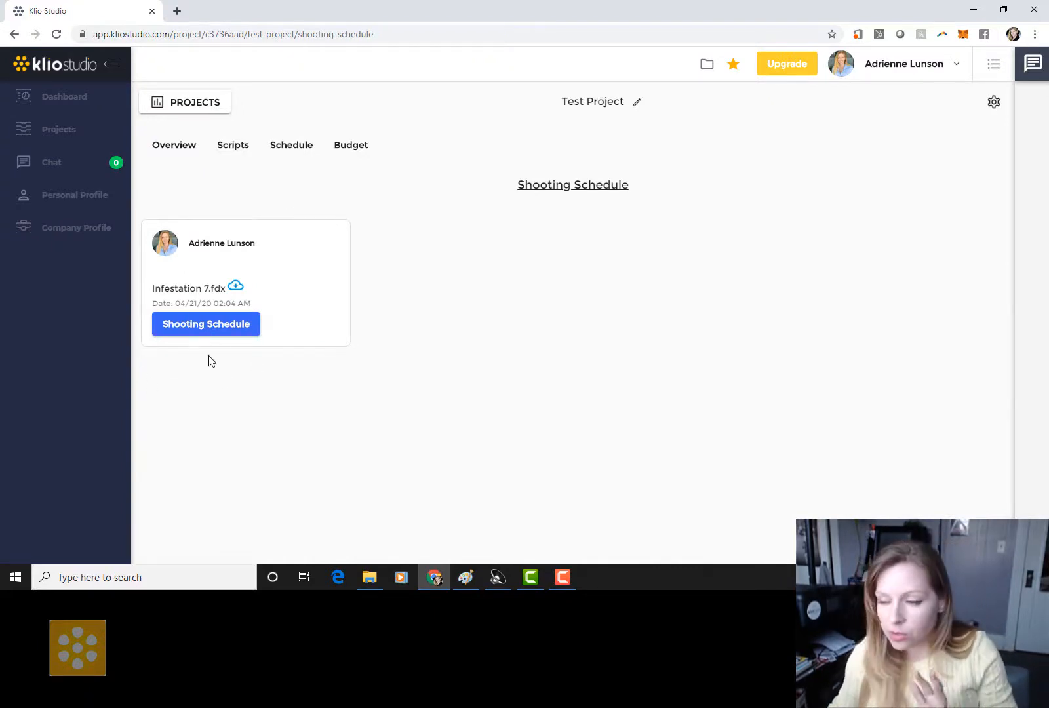
pyautogui.click(218, 325)
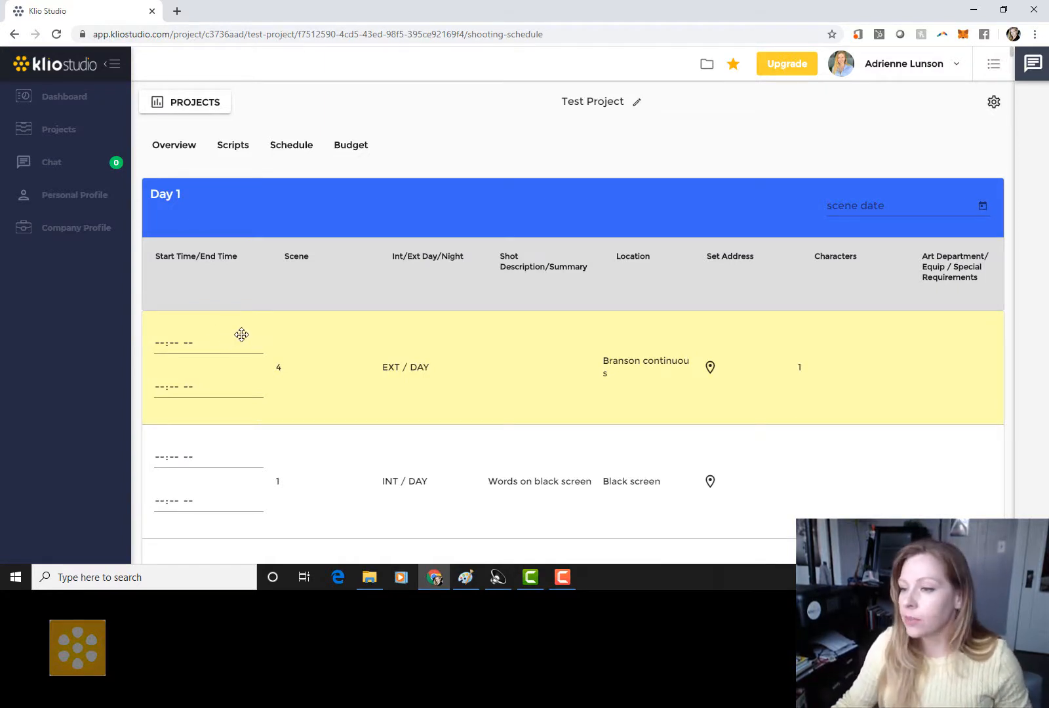
# Step: Set scene 4's Day 1 start time to 07:00 AM by entering 0700a
pyautogui.click(160, 345)
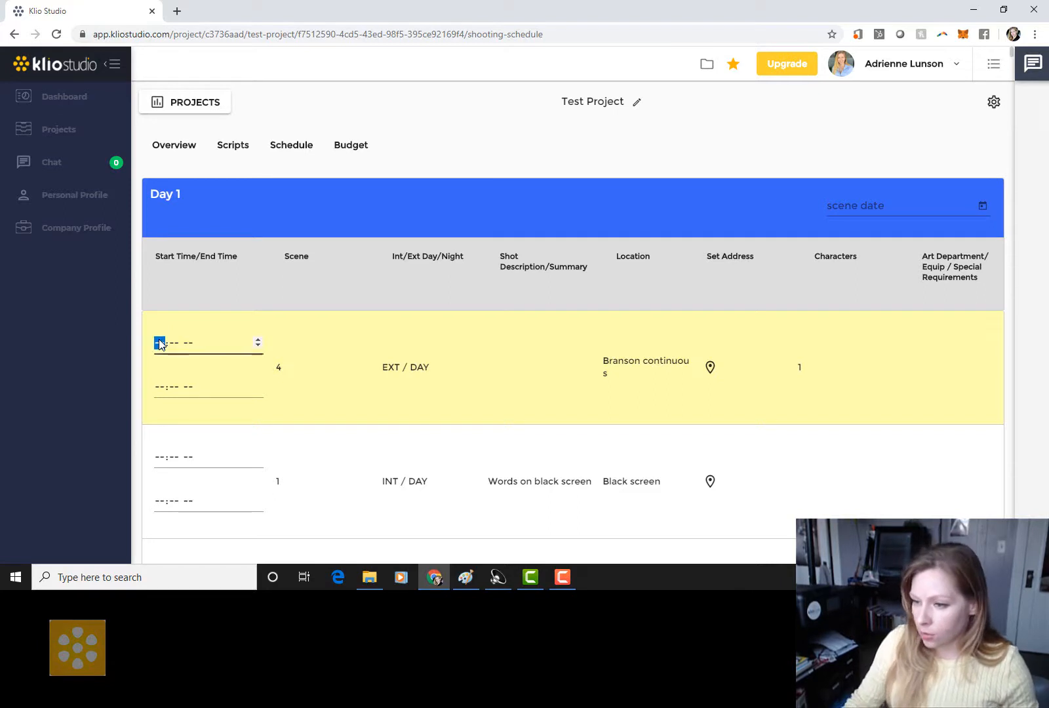
pyautogui.write('07:-- --')
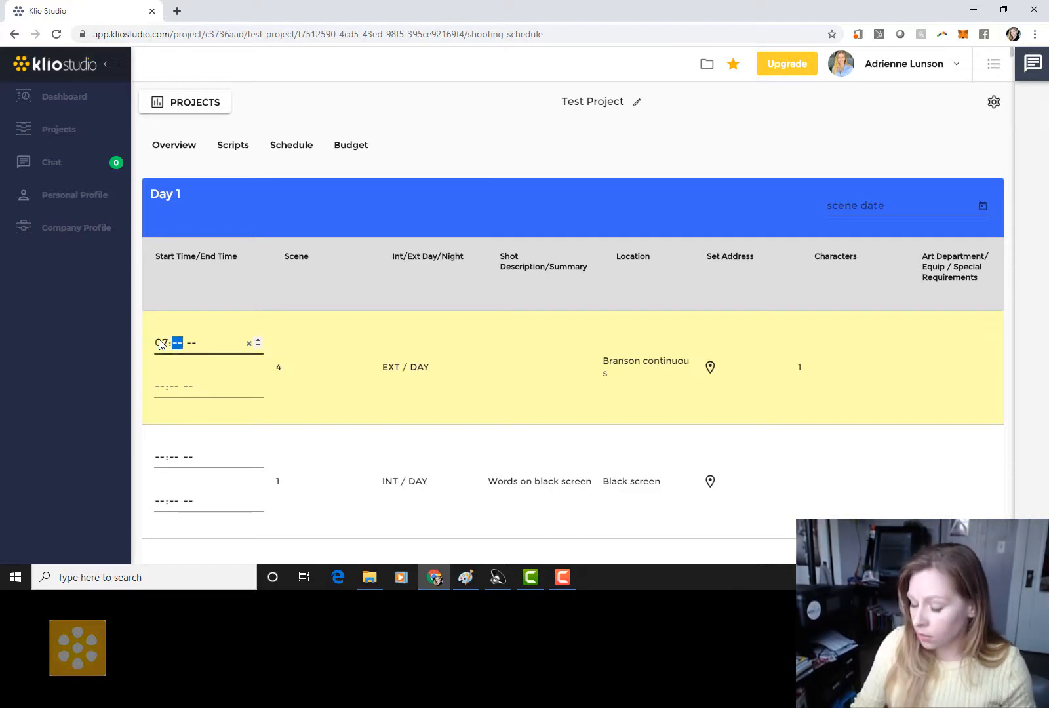
pyautogui.write('00a')
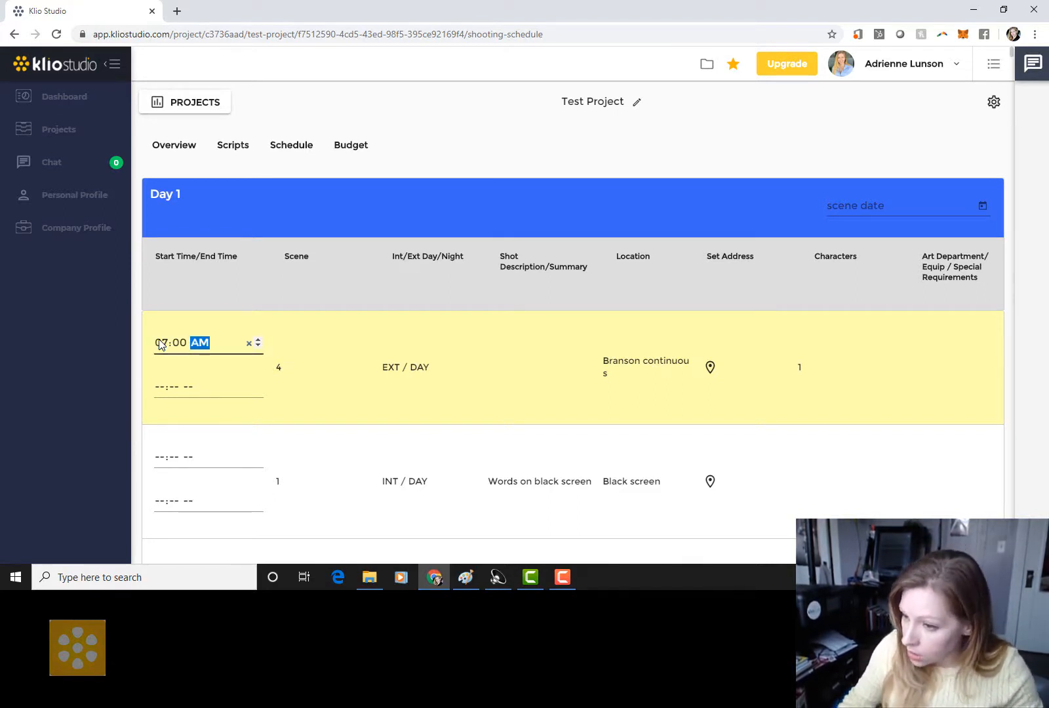
pyautogui.click(338, 361)
pyautogui.scroll(-4, 330, 381)
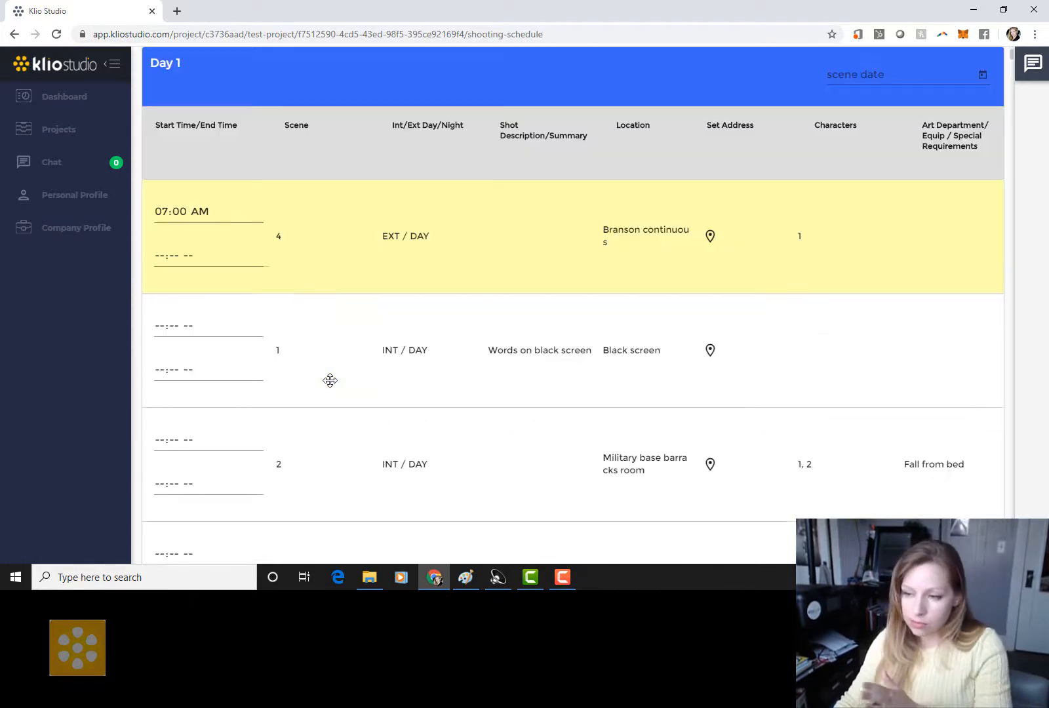
pyautogui.scroll(-1, 262, 402)
pyautogui.scroll(-3, 264, 396)
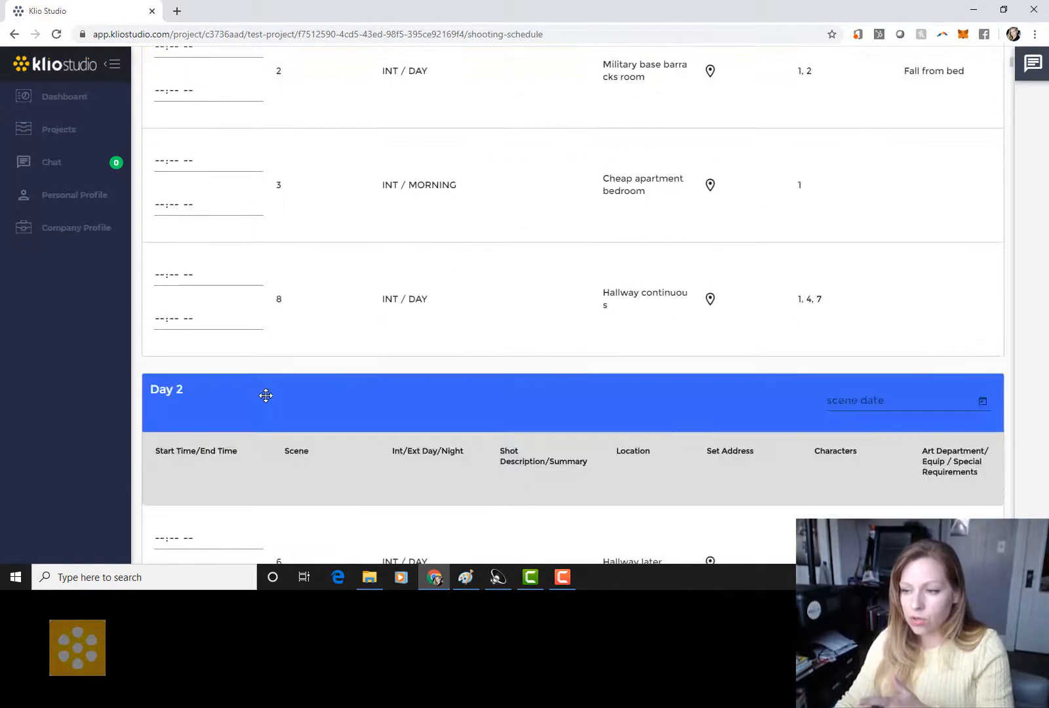
pyautogui.scroll(8, 264, 397)
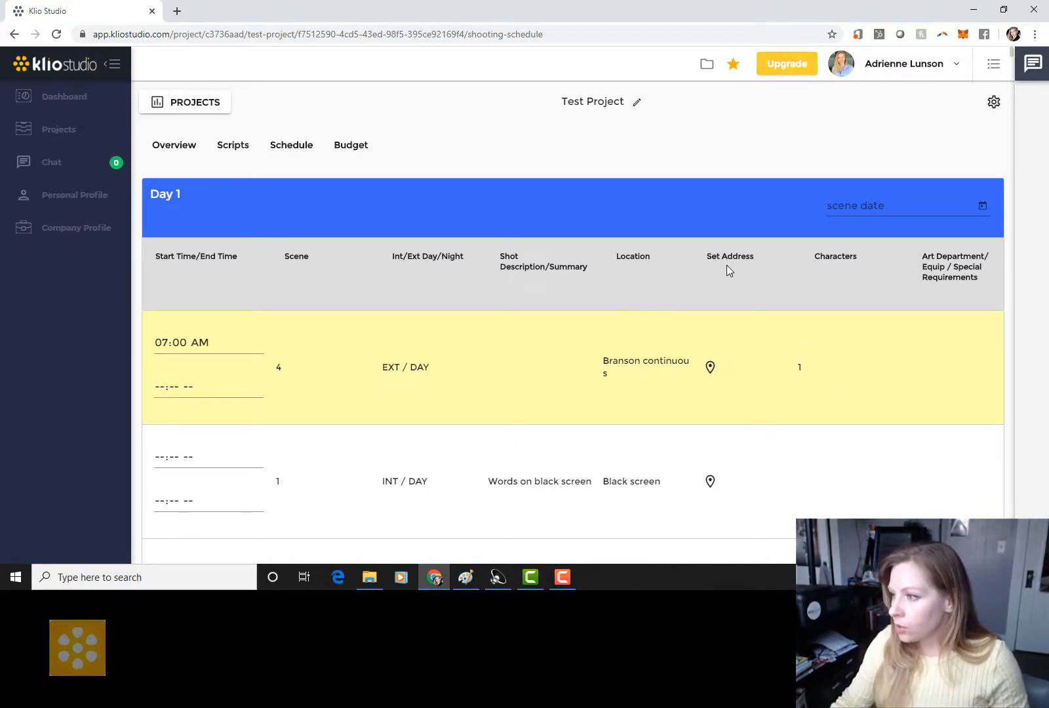
# Step: Set shooting Day 1's scene date to 4/29/2020
pyautogui.click(896, 204)
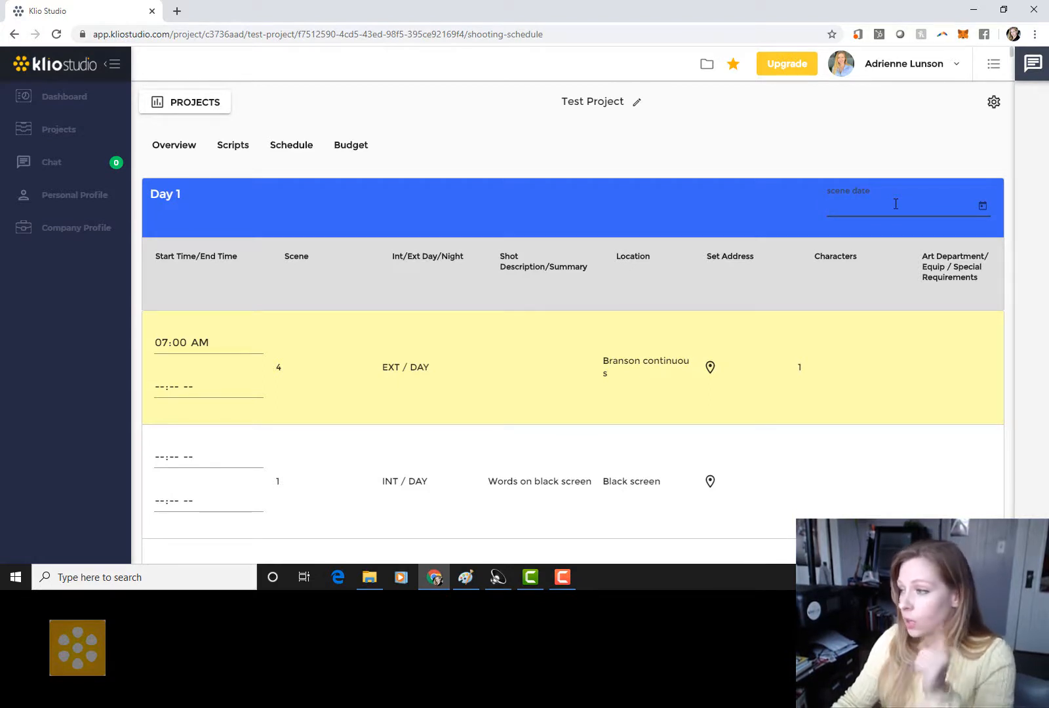
pyautogui.click(982, 208)
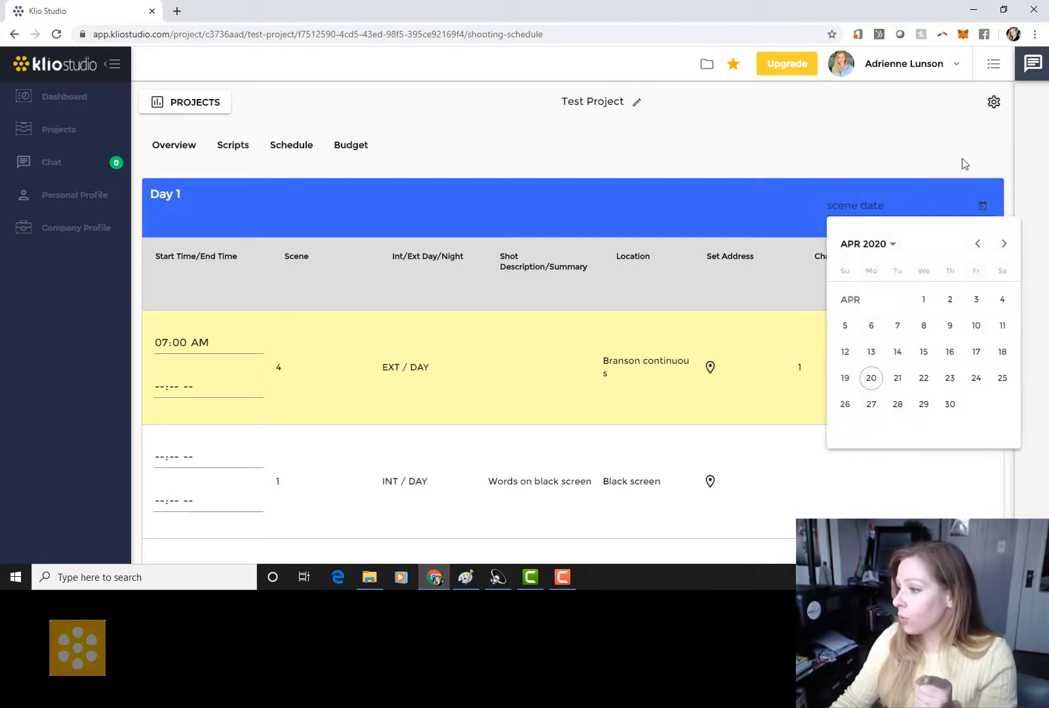
pyautogui.click(921, 404)
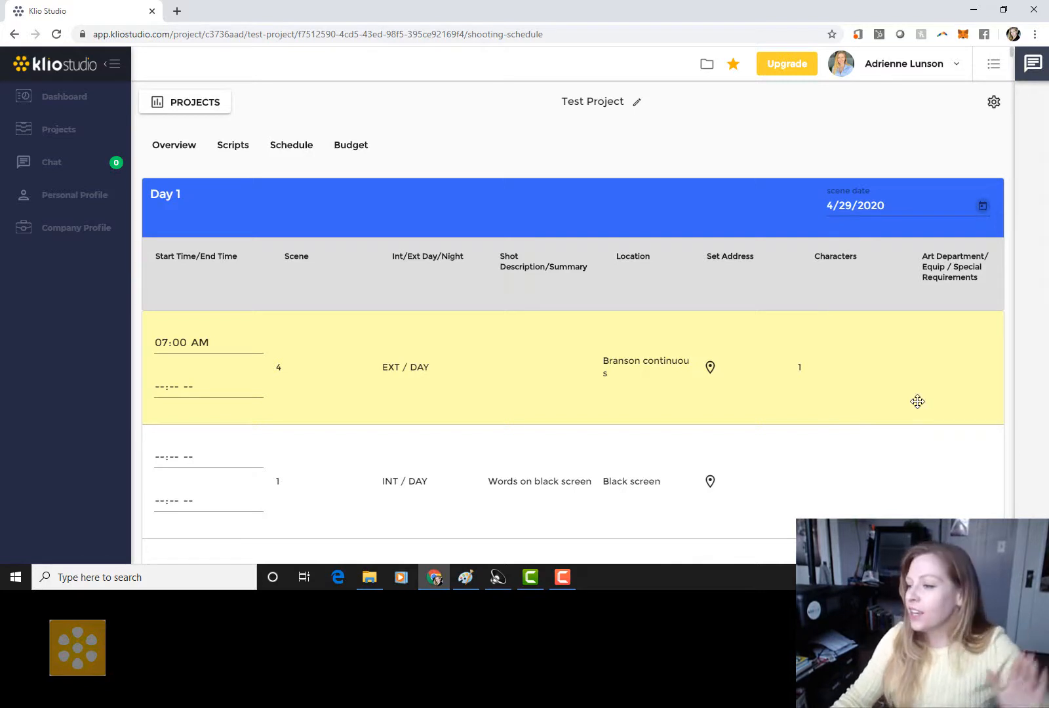
# Step: Give scene 4 the first suggested Los Angeles set address for '123' and save
pyautogui.scroll(-1, 918, 400)
pyautogui.click(717, 304)
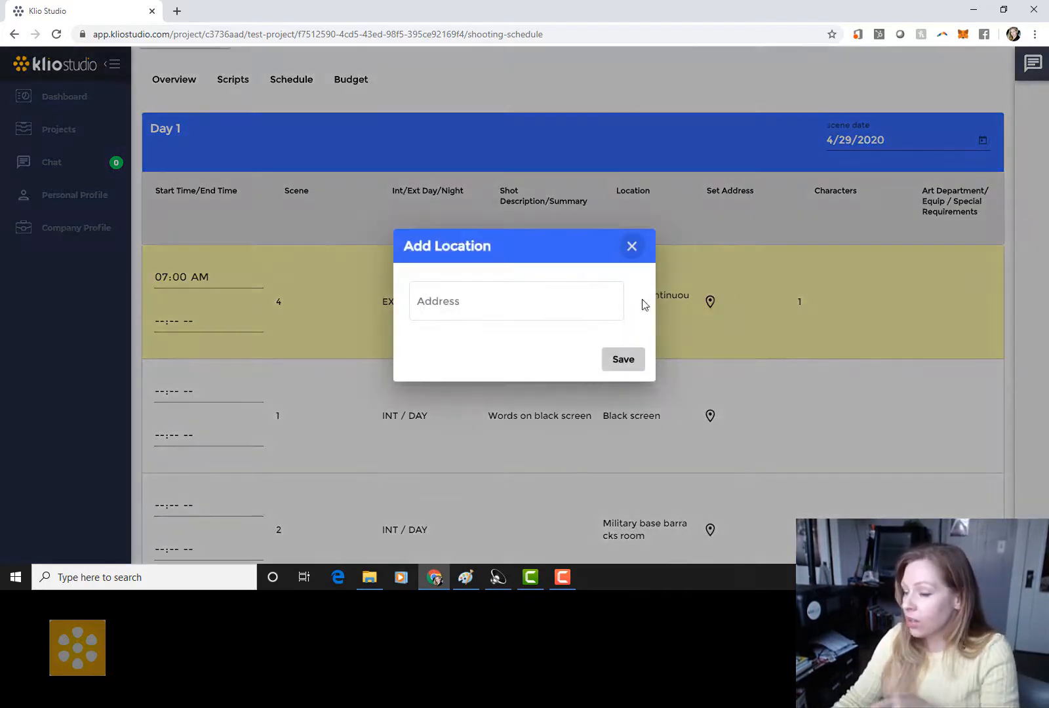
pyautogui.click(507, 297)
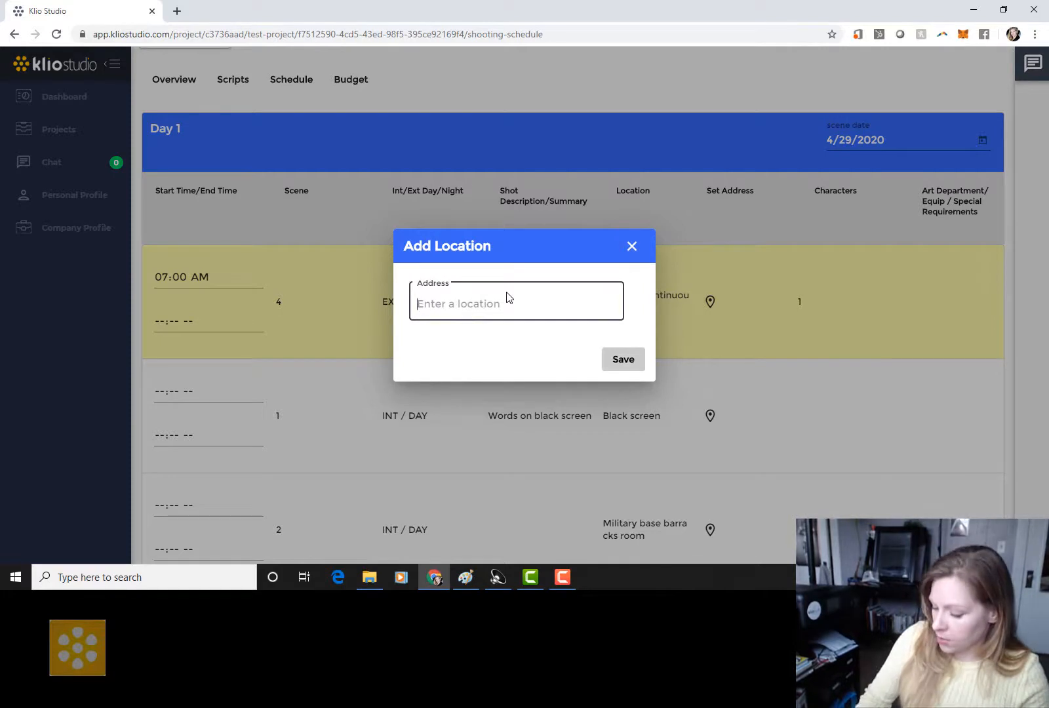
pyautogui.write('123')
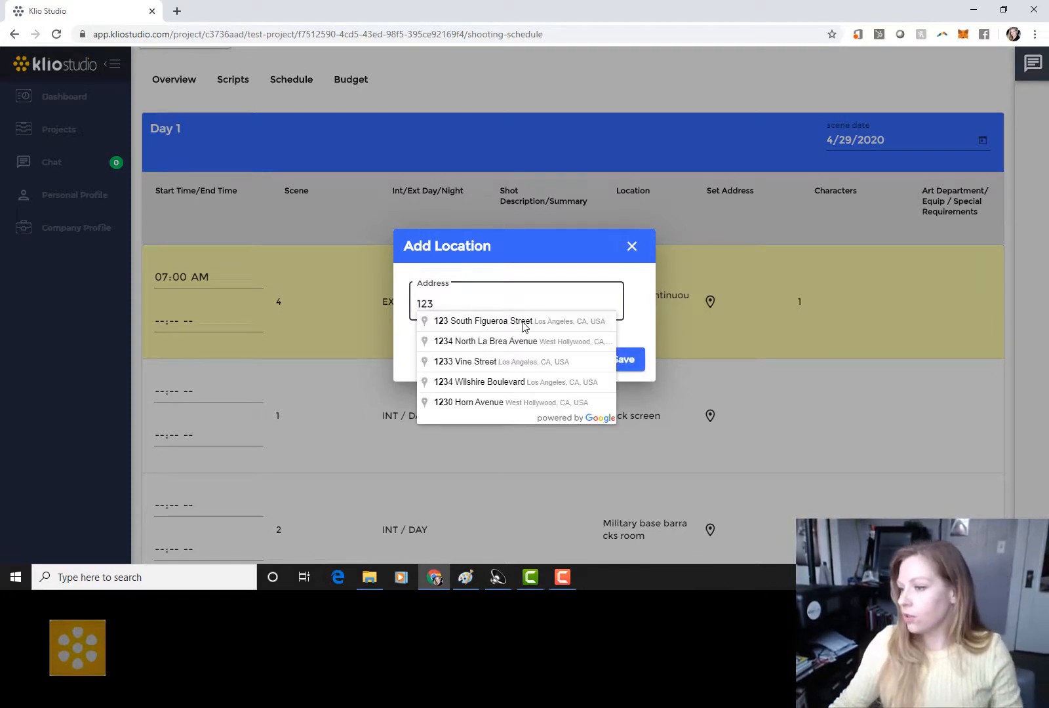
pyautogui.click(522, 322)
pyautogui.click(623, 361)
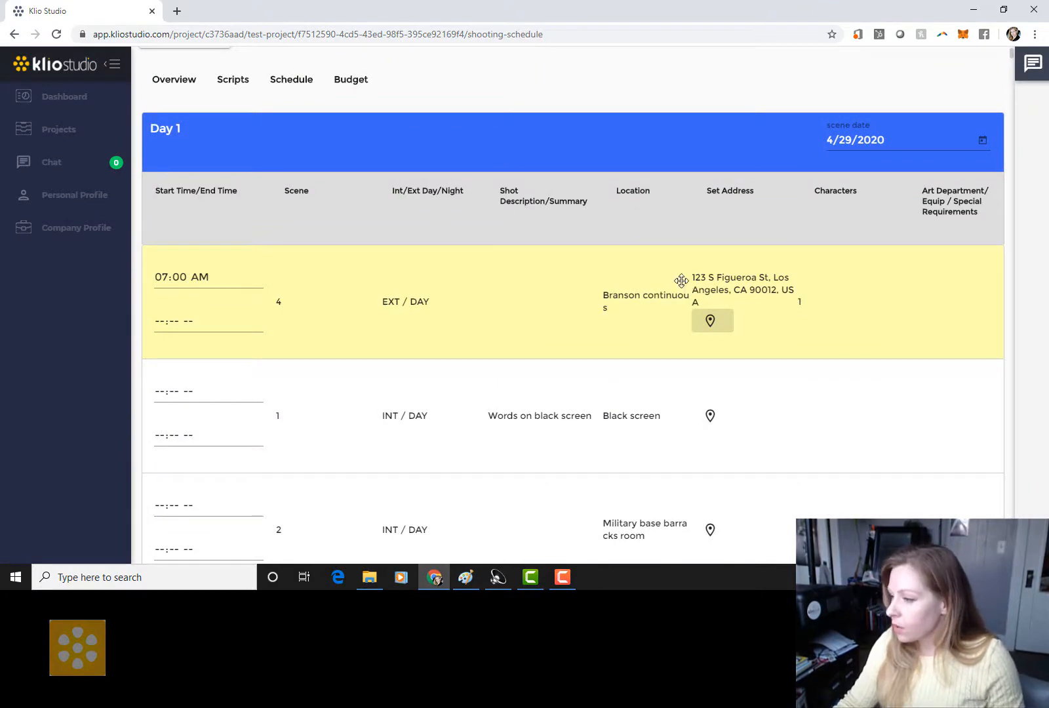
pyautogui.scroll(-2, 721, 295)
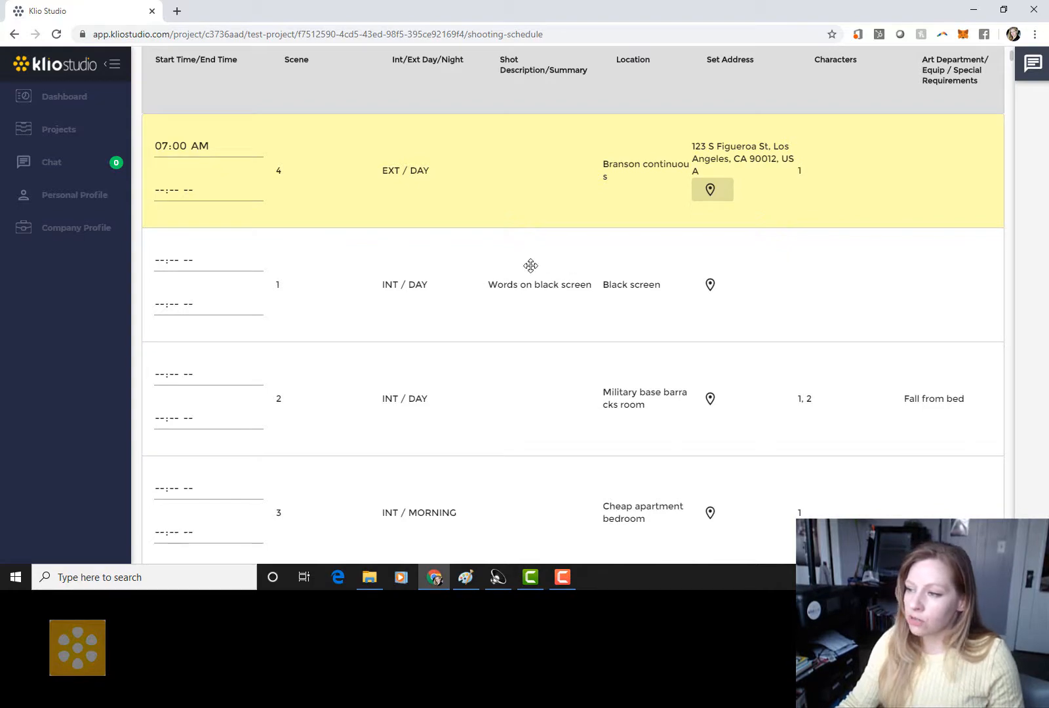
pyautogui.scroll(3, 834, 276)
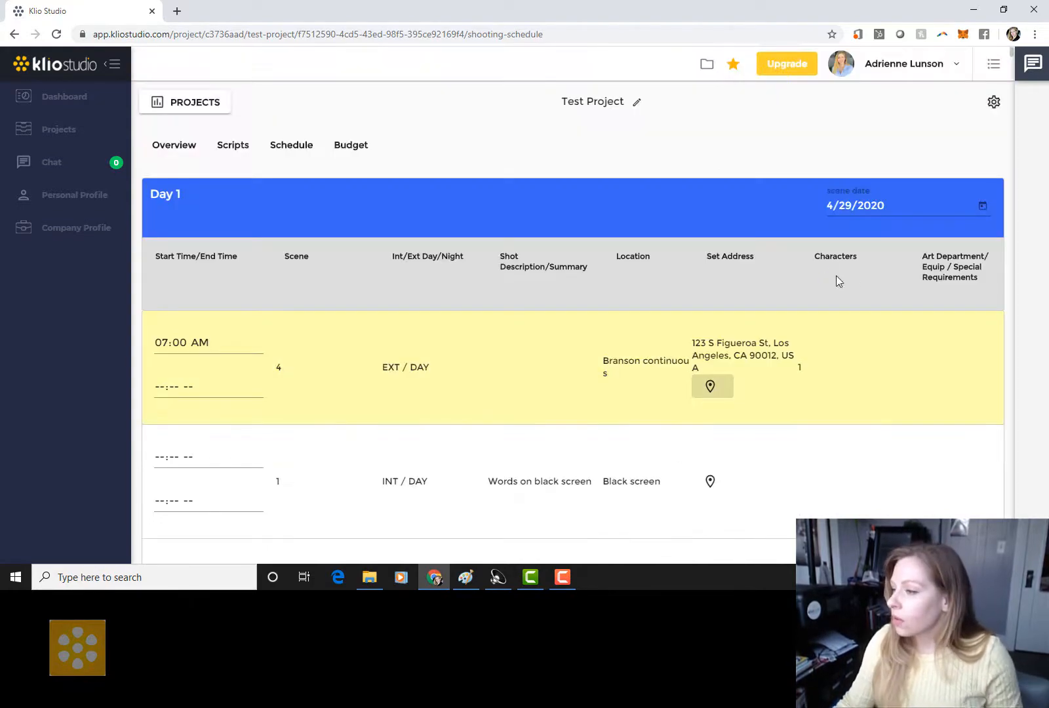
pyautogui.scroll(-3, 820, 302)
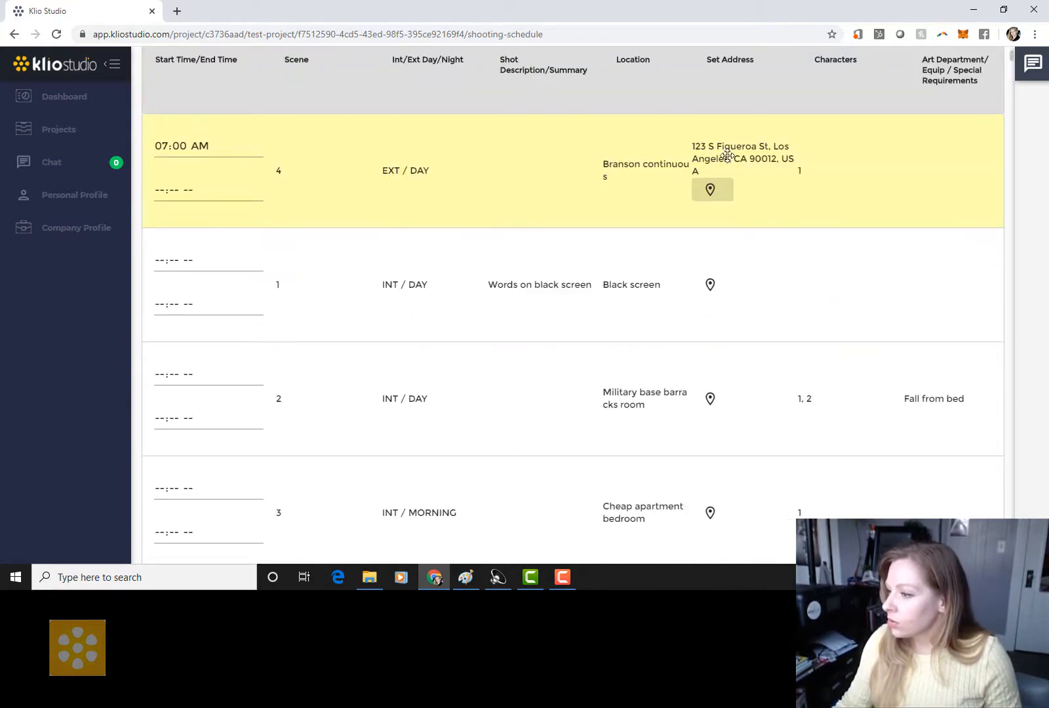
pyautogui.scroll(-6, 748, 432)
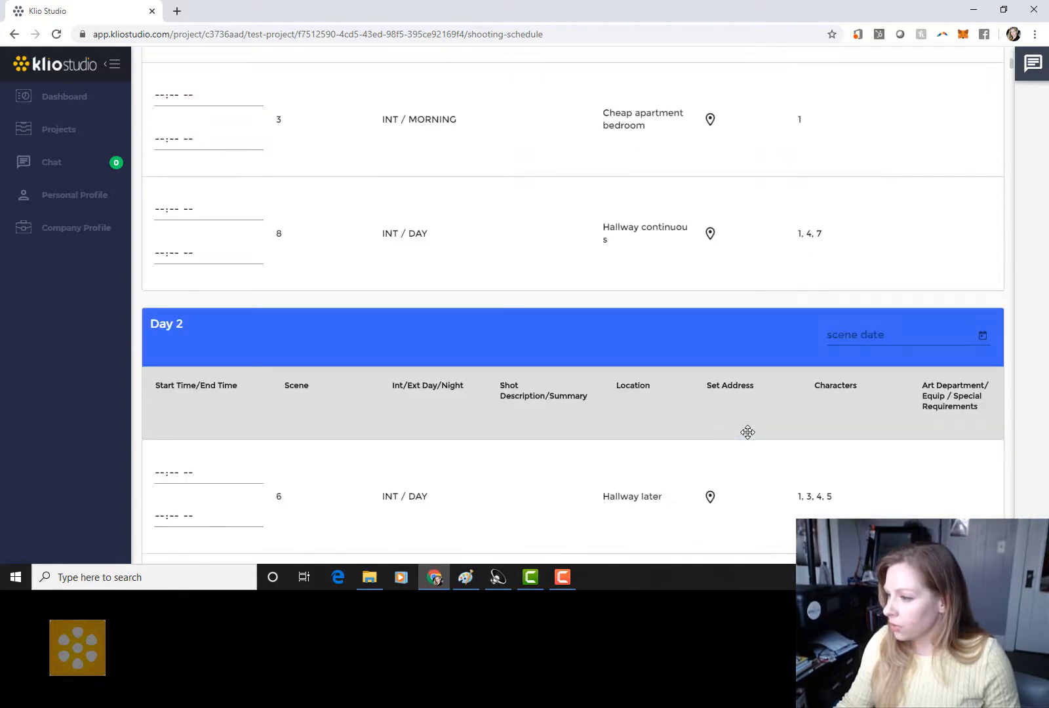
pyautogui.click(984, 336)
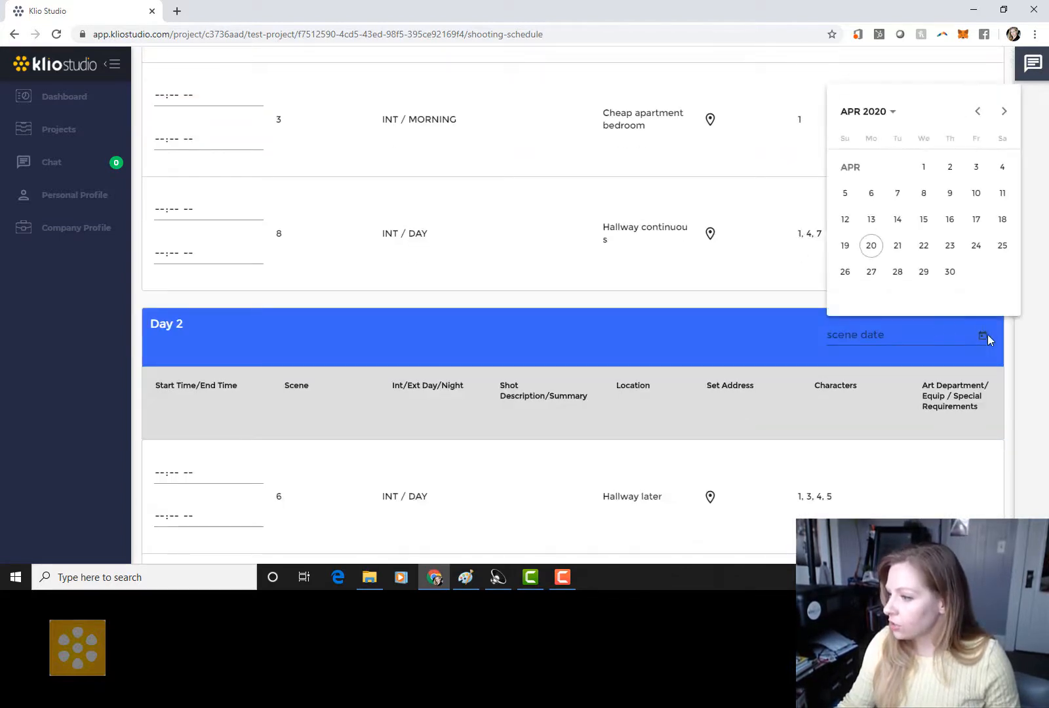
pyautogui.click(949, 273)
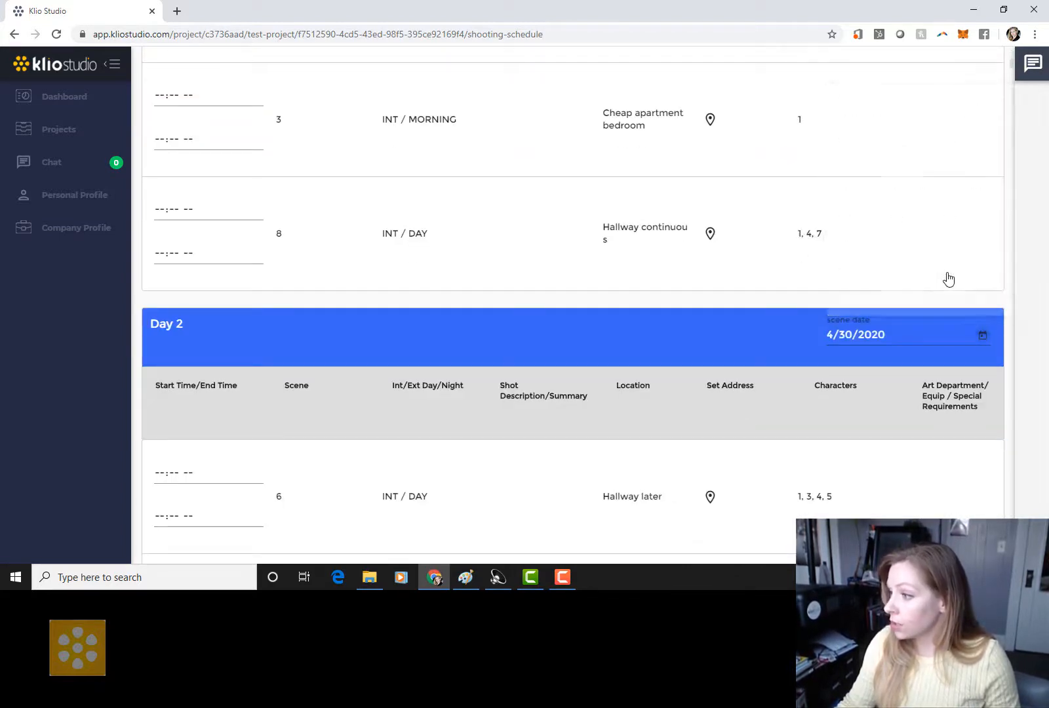
pyautogui.scroll(-5, 717, 270)
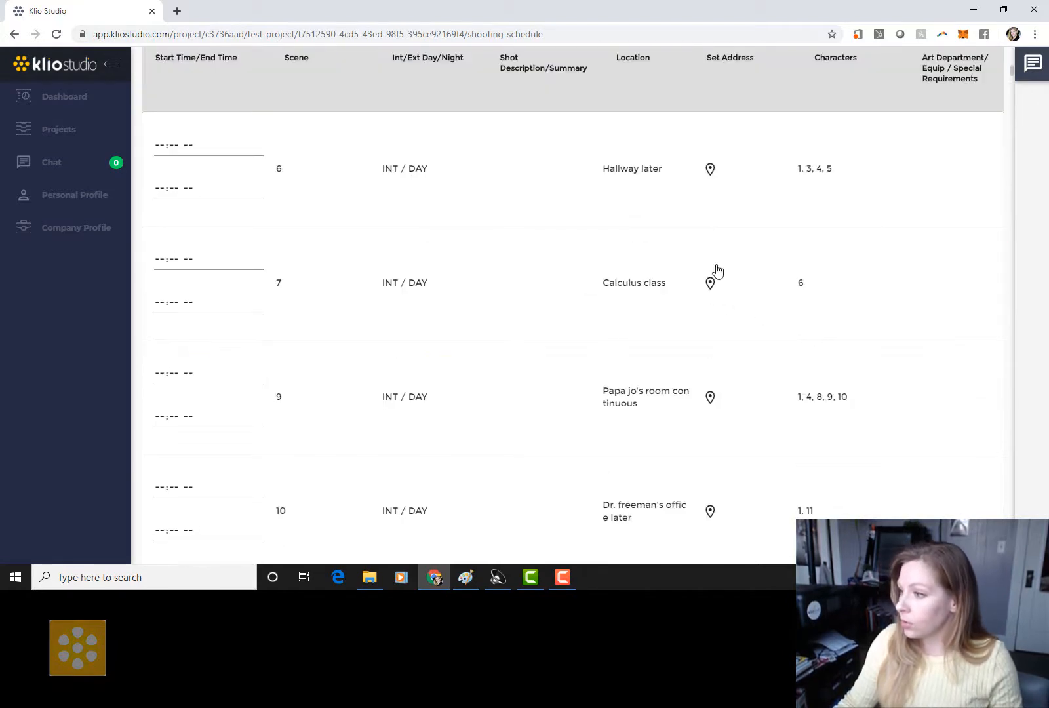
pyautogui.click(727, 170)
pyautogui.click(522, 302)
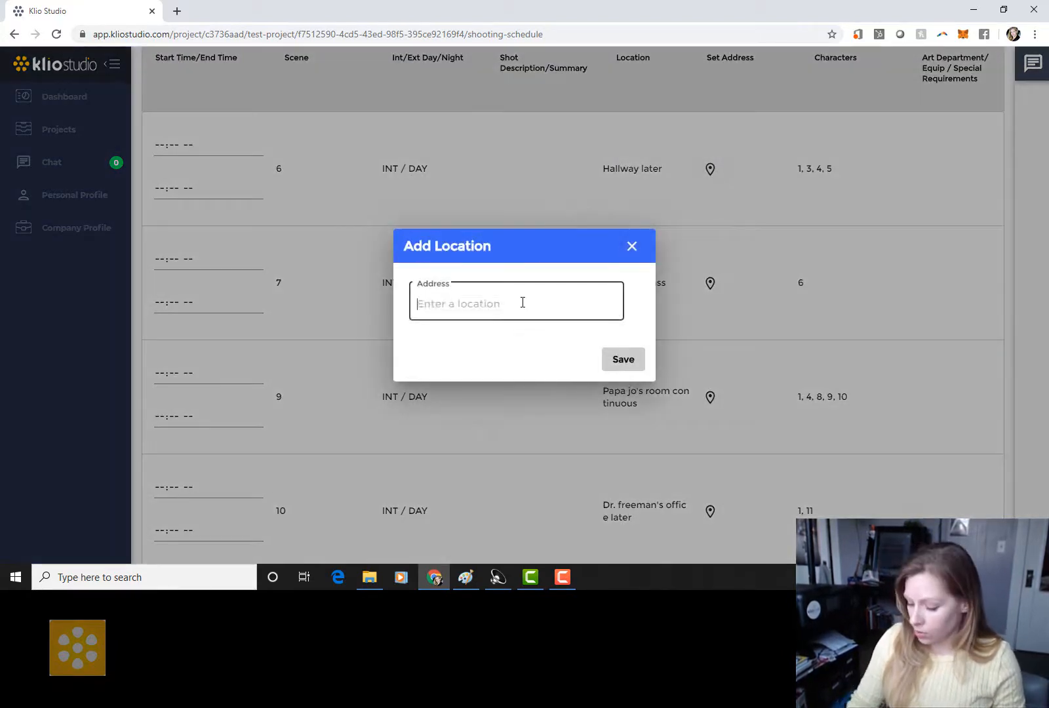
pyautogui.write('654')
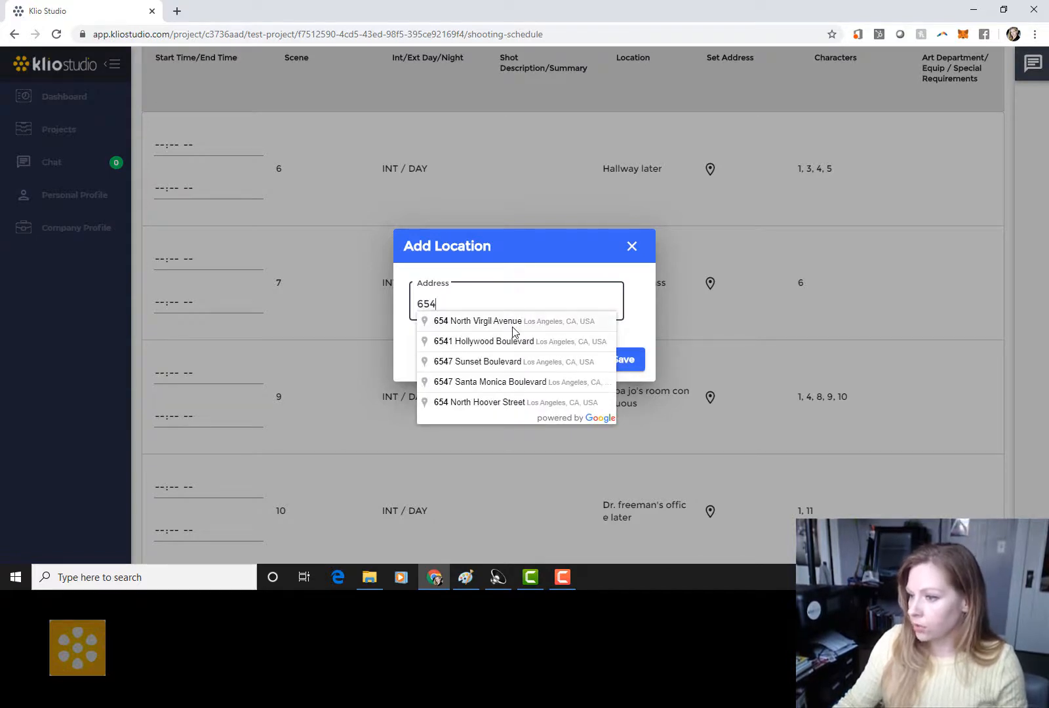
pyautogui.click(515, 324)
pyautogui.click(627, 361)
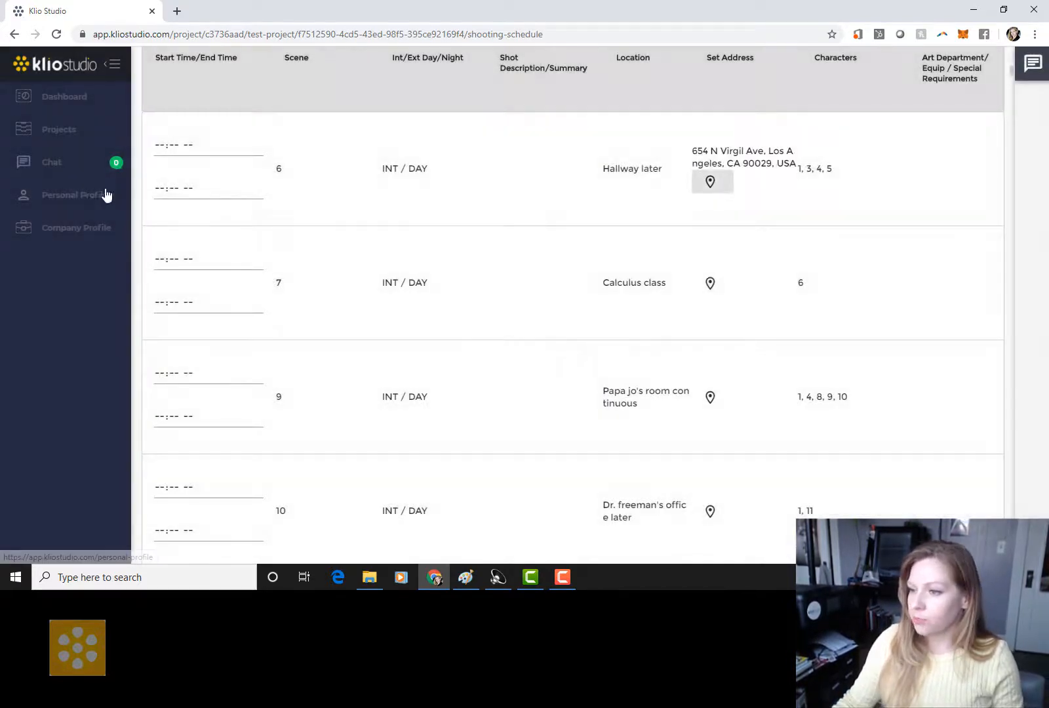
# Step: Set scene 6's start time to 07:00 PM
pyautogui.click(159, 144)
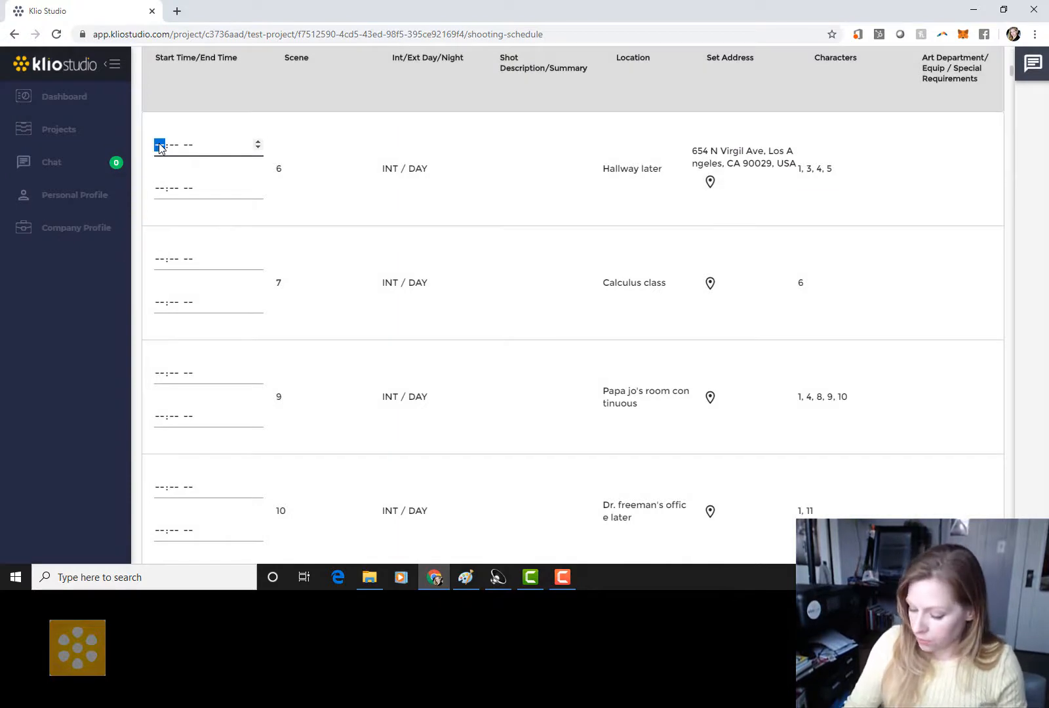
pyautogui.write('070')
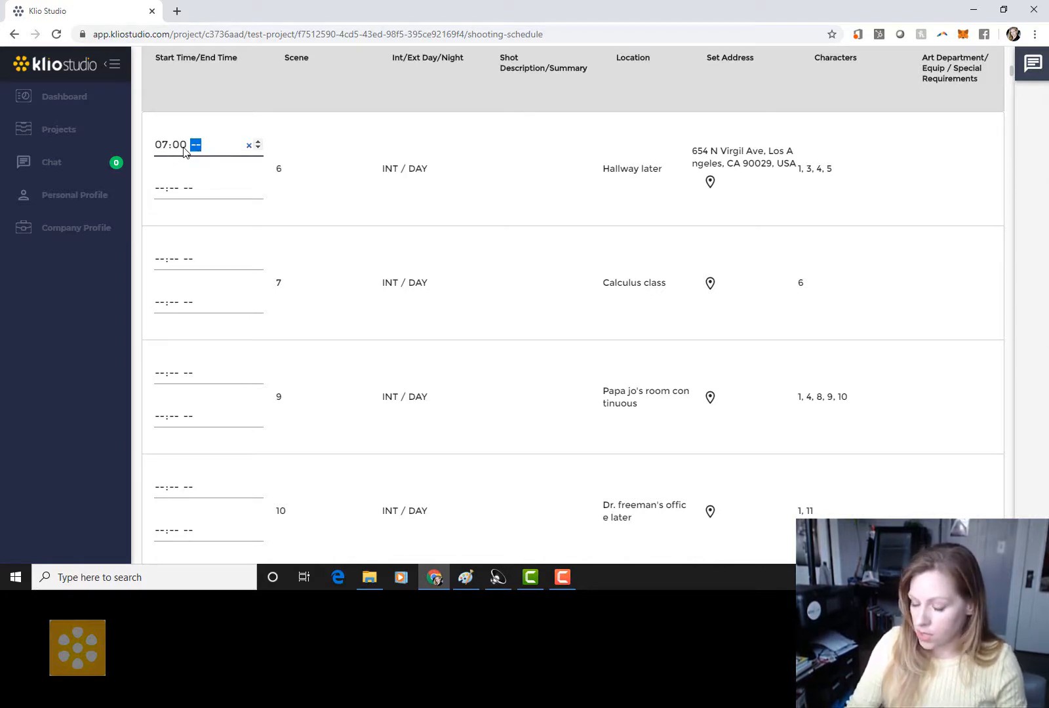
pyautogui.write('p')
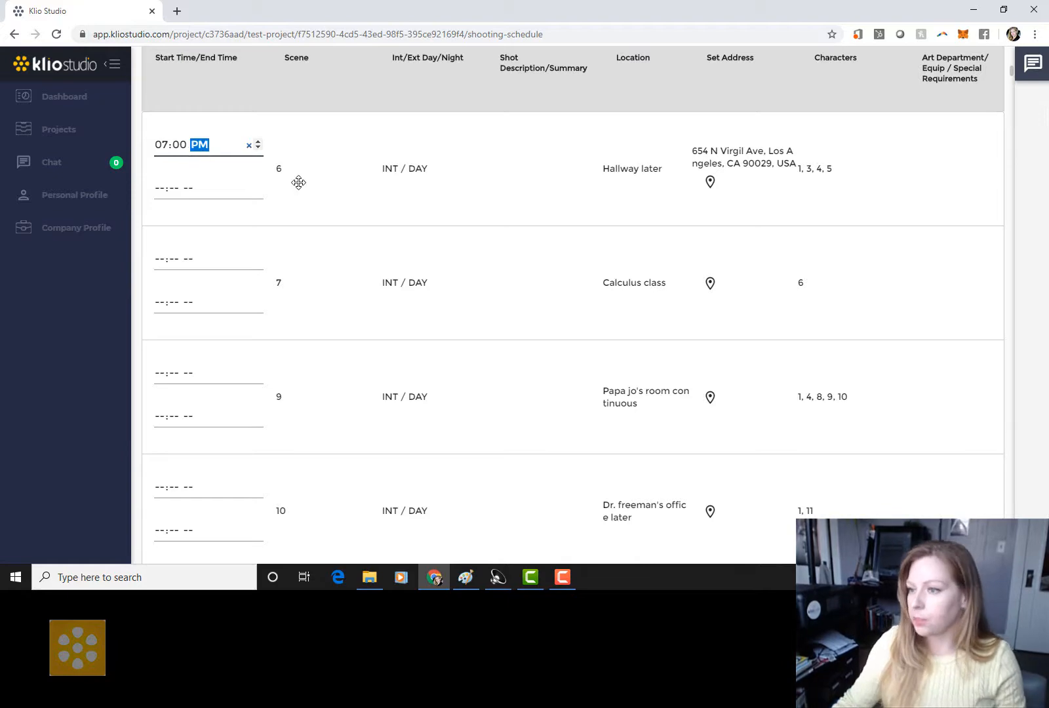
pyautogui.click(341, 200)
pyautogui.scroll(-3, 353, 264)
pyautogui.scroll(-5, 353, 264)
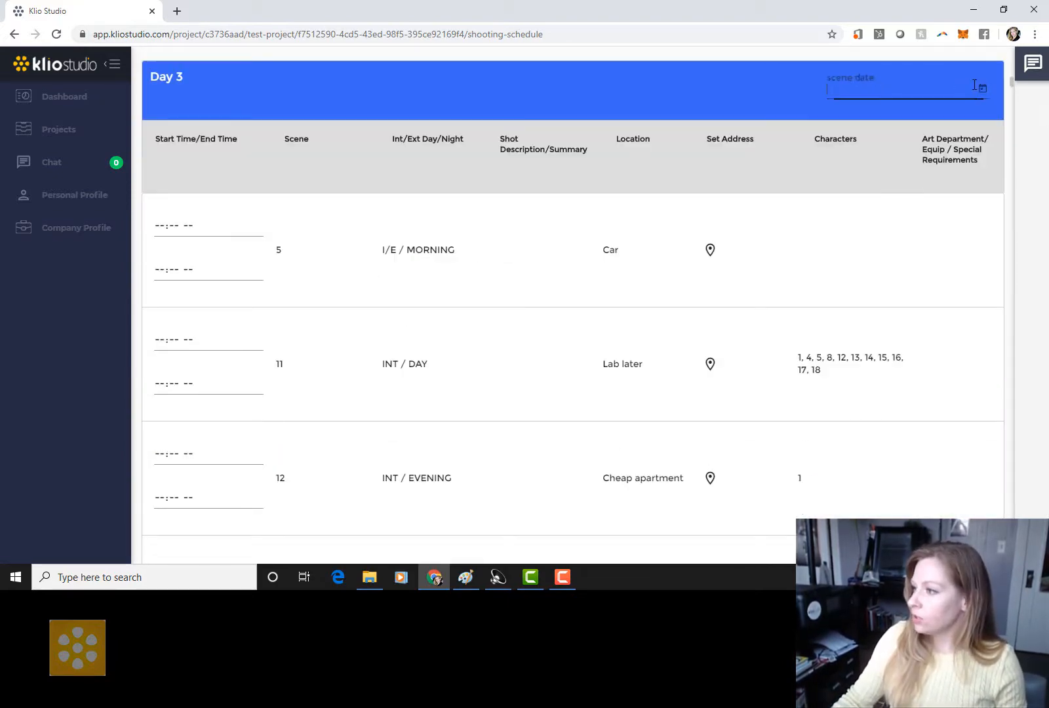
# Step: Change Day 3's scene date to May 2, 2020
pyautogui.click(983, 89)
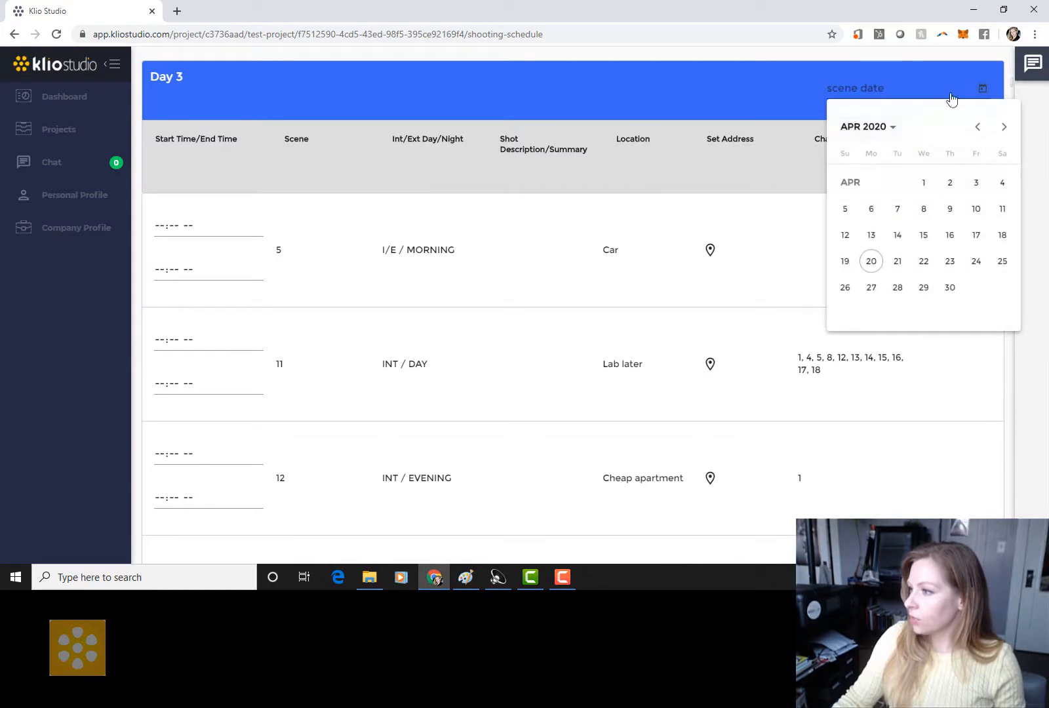
pyautogui.click(1004, 128)
pyautogui.click(976, 183)
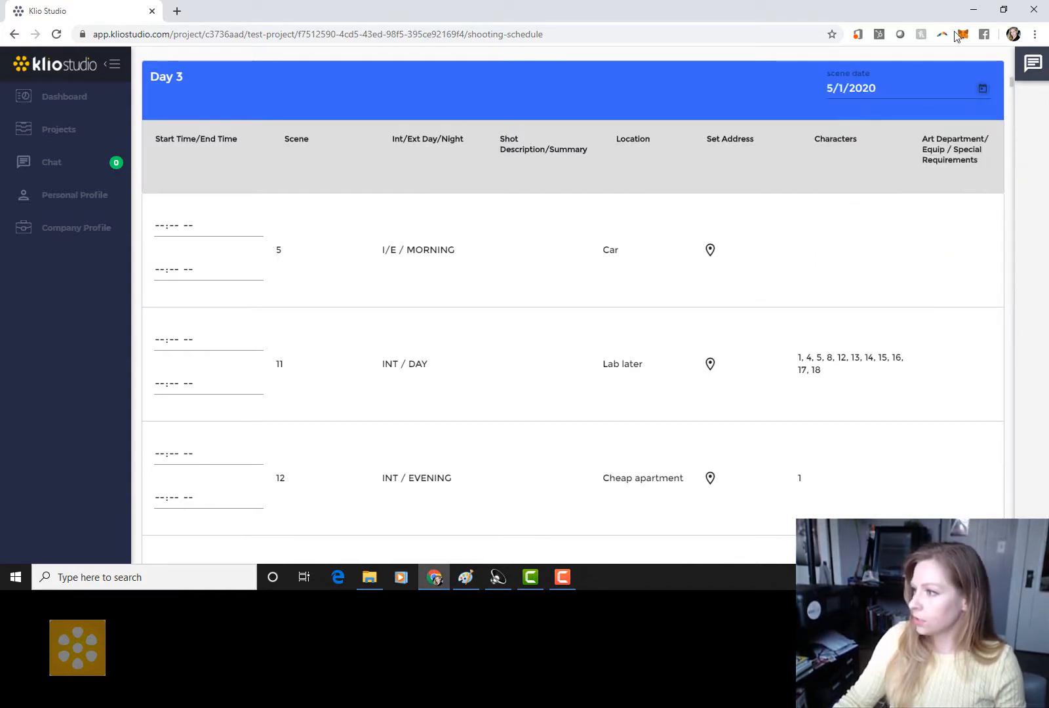
pyautogui.click(982, 88)
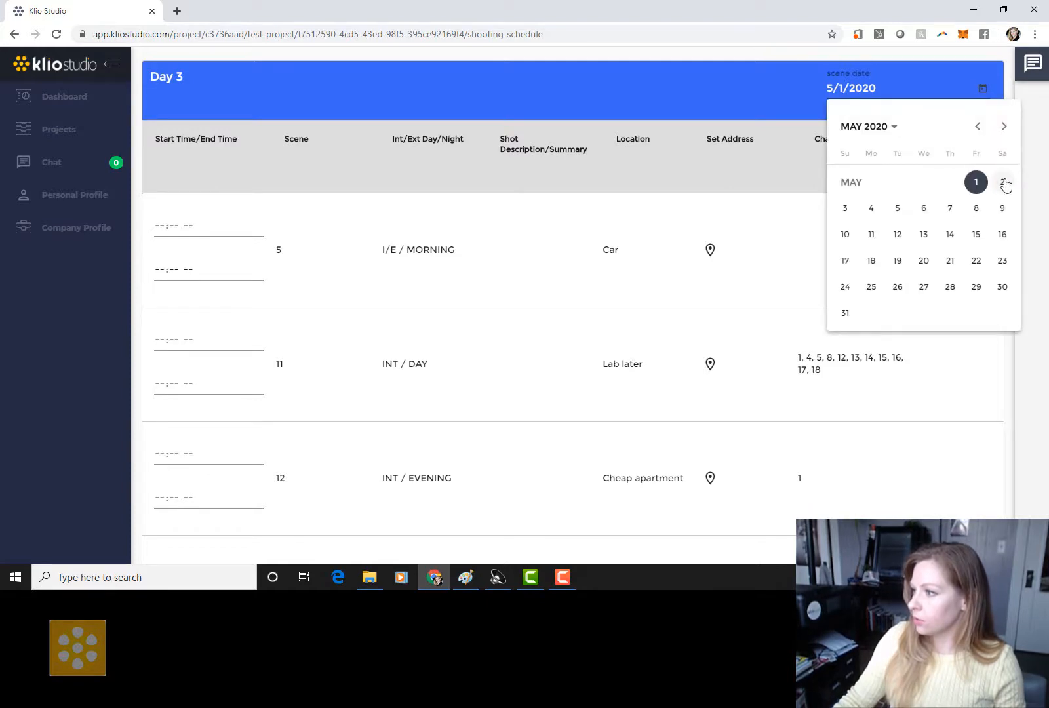
pyautogui.click(1003, 183)
pyautogui.scroll(-4, 801, 288)
pyautogui.scroll(-3, 803, 282)
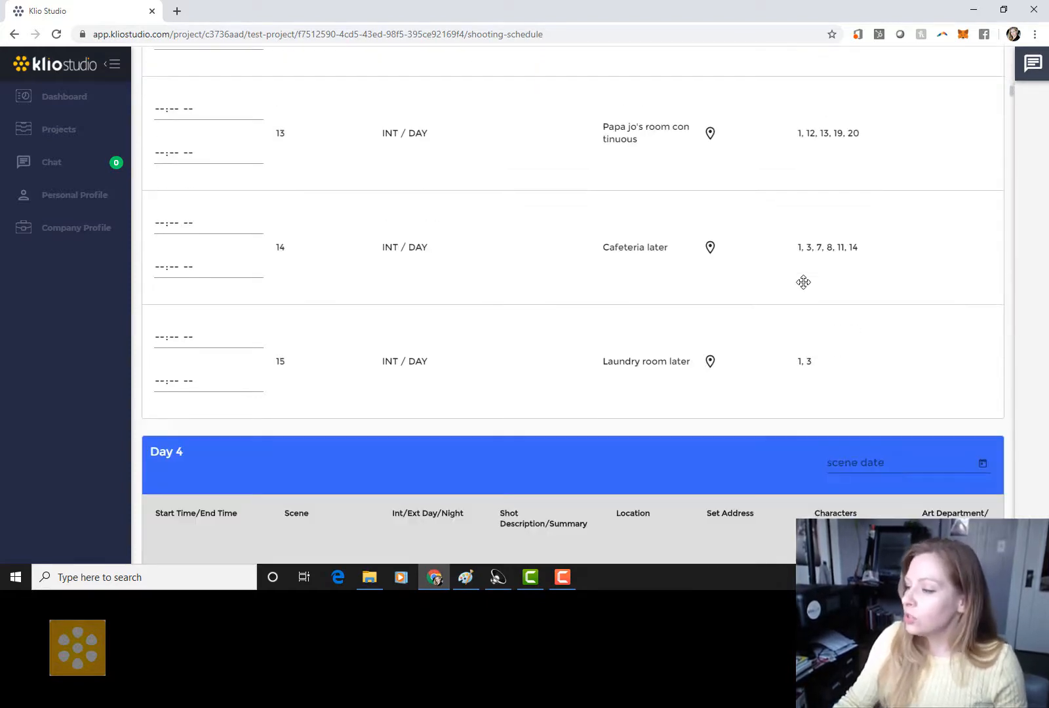
pyautogui.scroll(9, 803, 282)
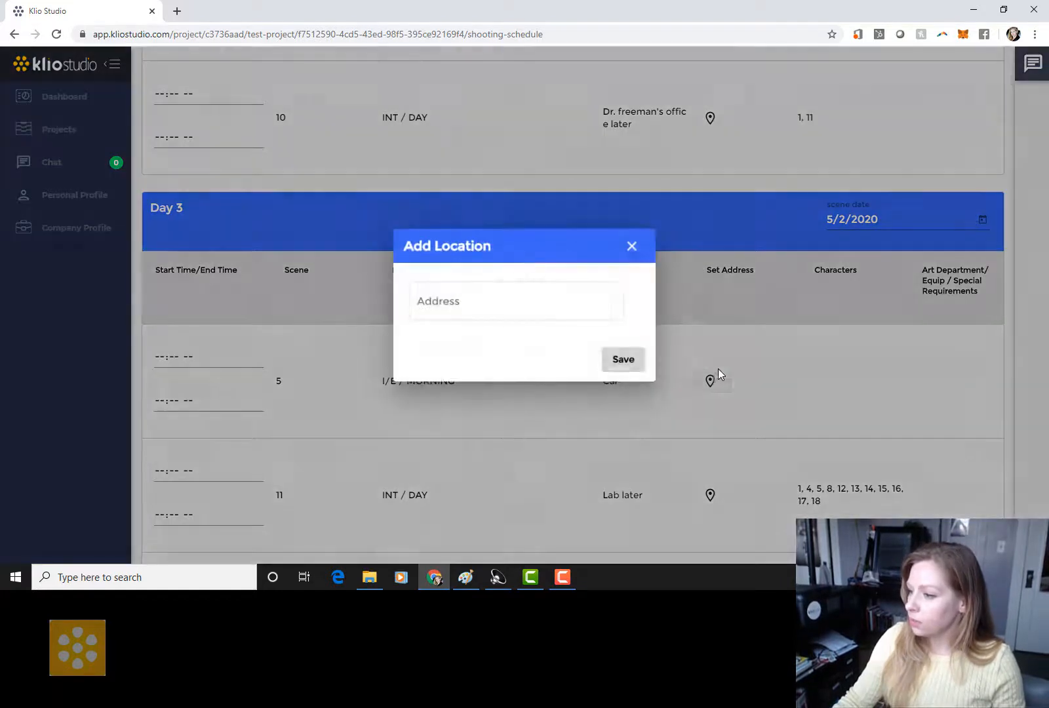
# Step: Set scene 5's set address to 5555 Melrose Avenue, Los Angeles, and save
pyautogui.click(711, 381)
pyautogui.click(558, 301)
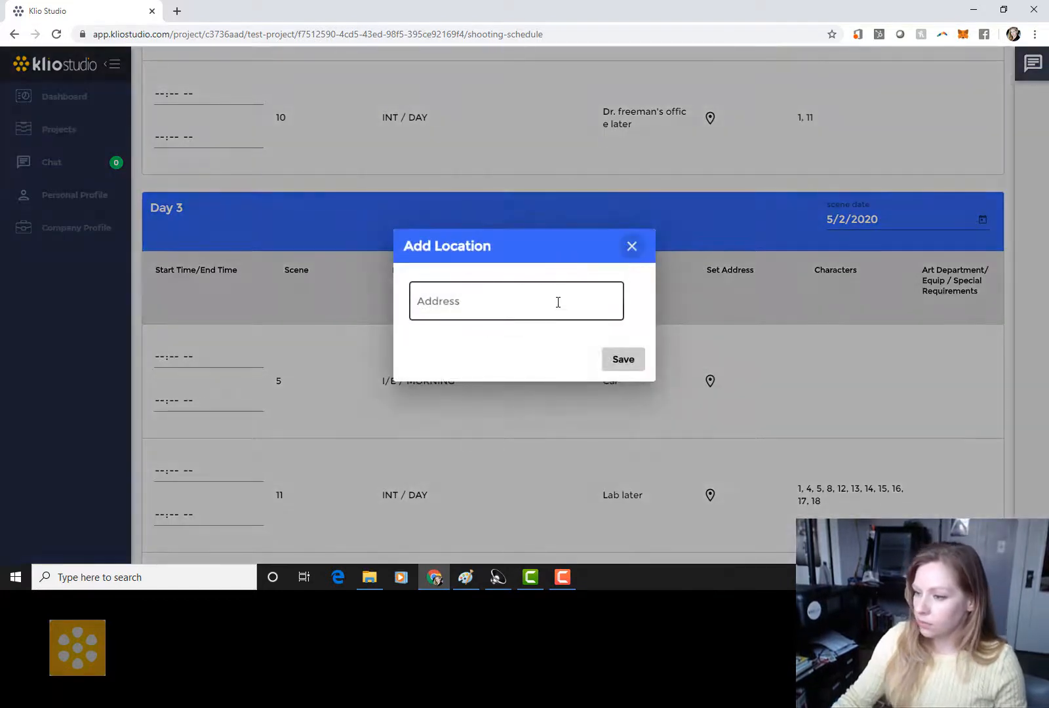
pyautogui.write('5555')
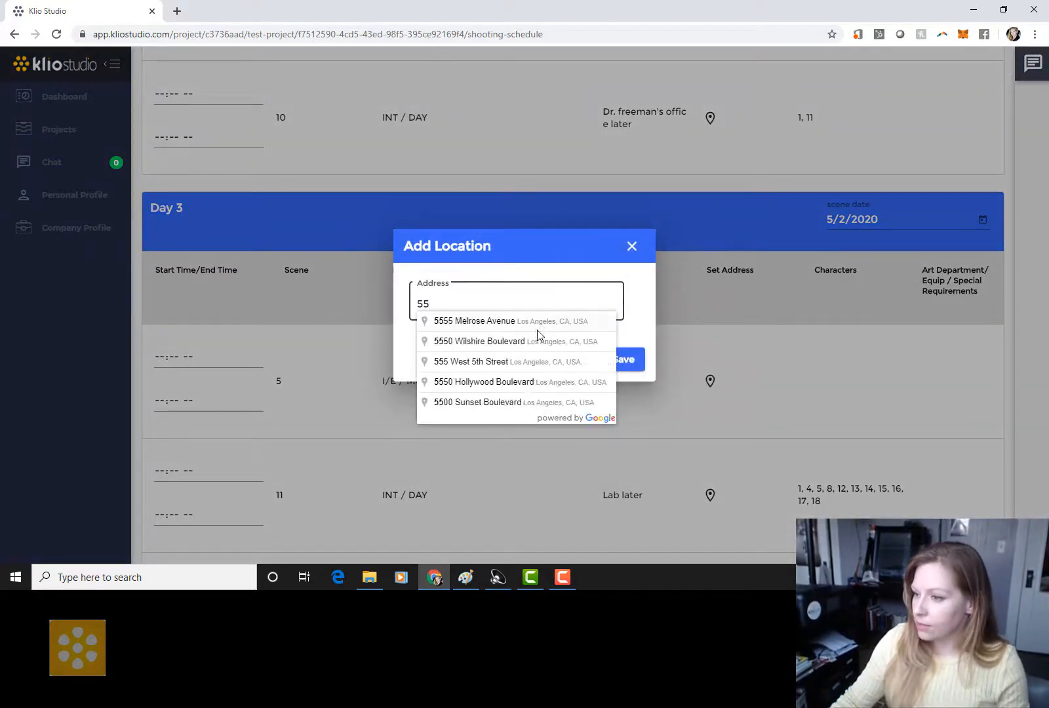
pyautogui.click(536, 326)
pyautogui.click(624, 360)
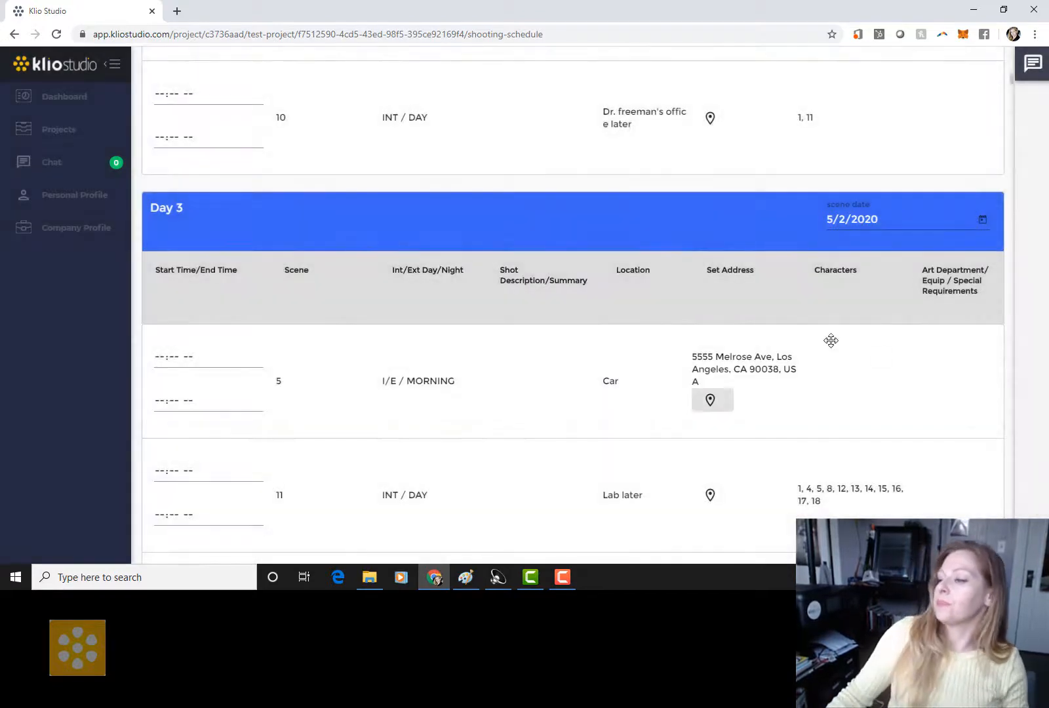
pyautogui.scroll(10, 830, 335)
pyautogui.scroll(7, 830, 335)
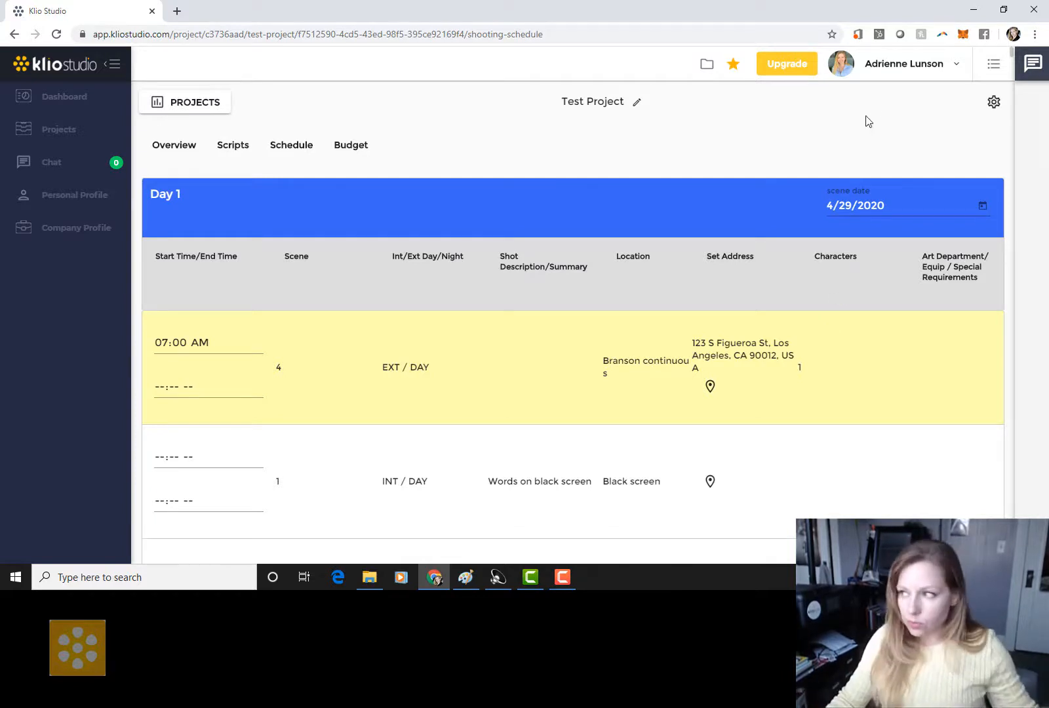
# Step: Open the project Calendar and check the April 29 and April 30 shooting days
pyautogui.click(302, 146)
pyautogui.click(293, 247)
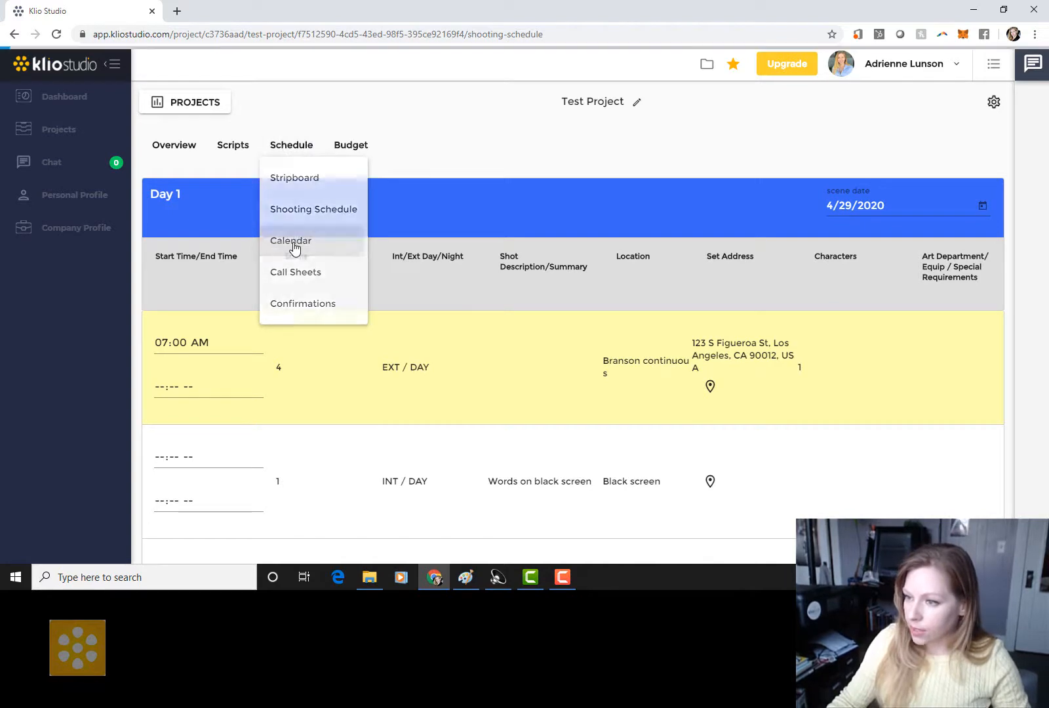
pyautogui.scroll(-4, 700, 296)
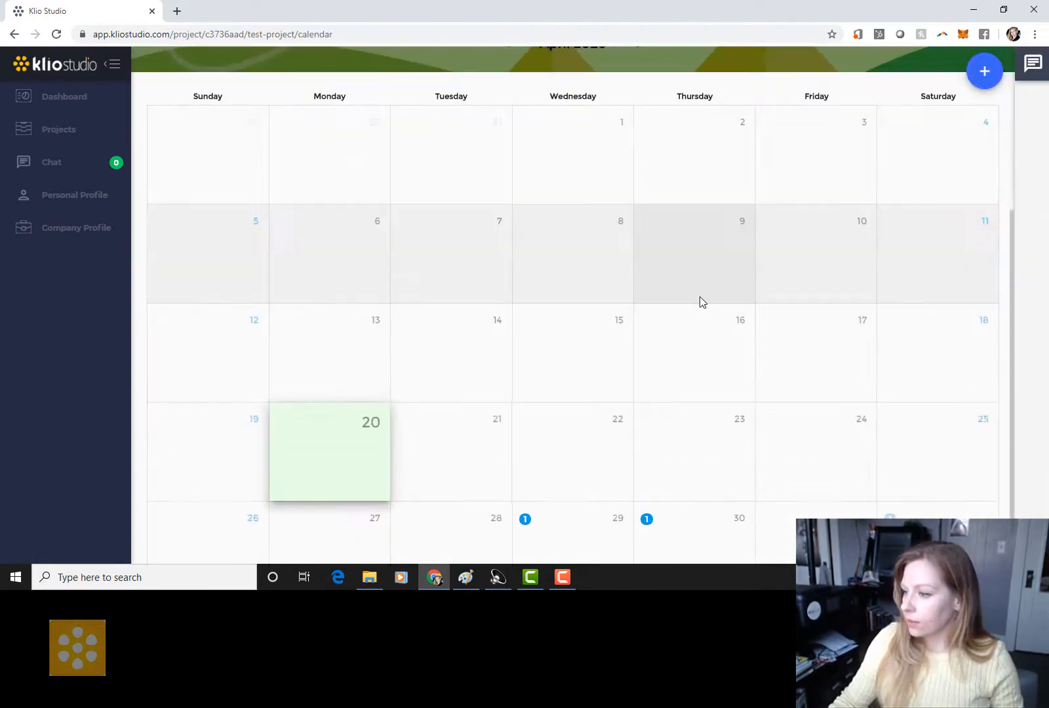
pyautogui.scroll(-1, 700, 297)
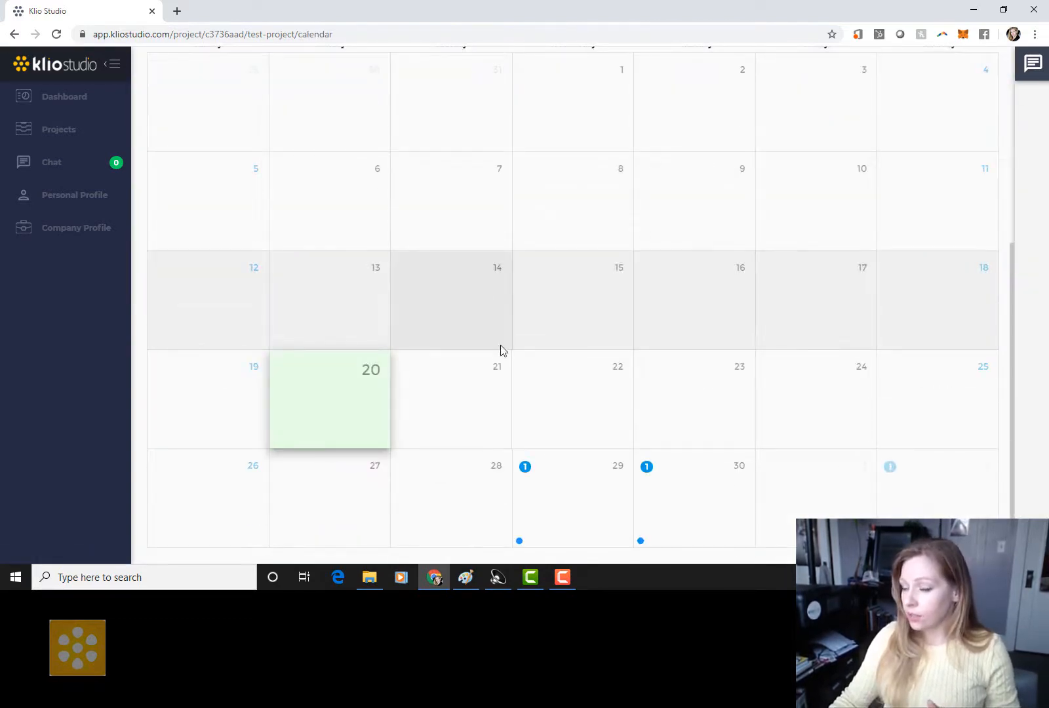
pyautogui.scroll(5, 585, 287)
pyautogui.scroll(-5, 653, 289)
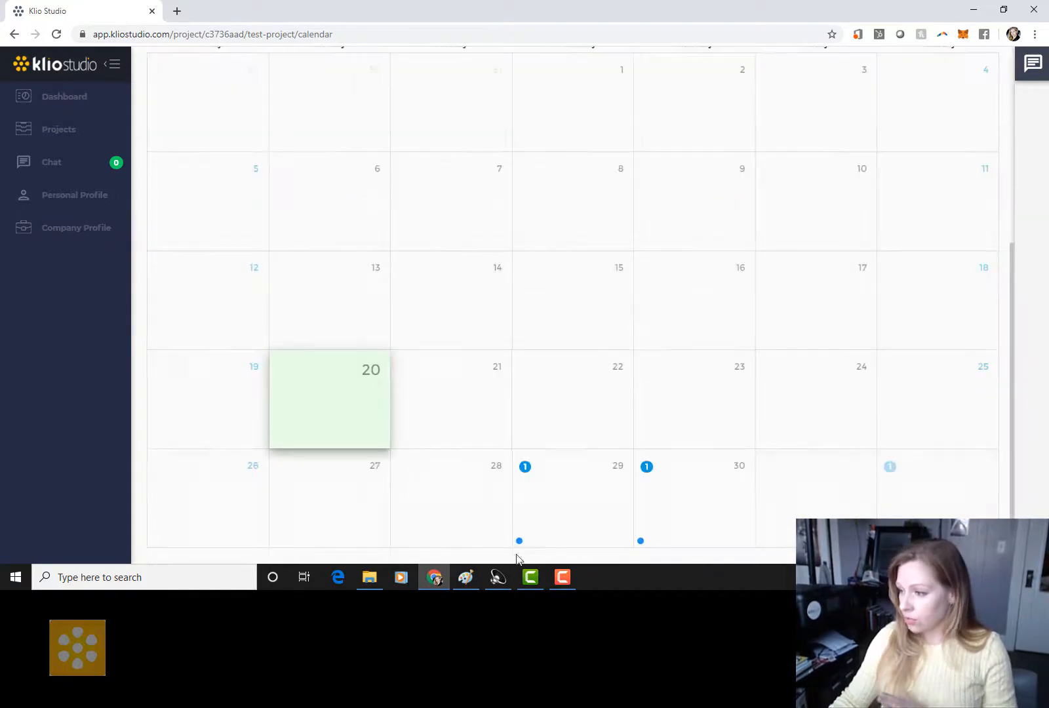
pyautogui.click(588, 485)
pyautogui.click(661, 434)
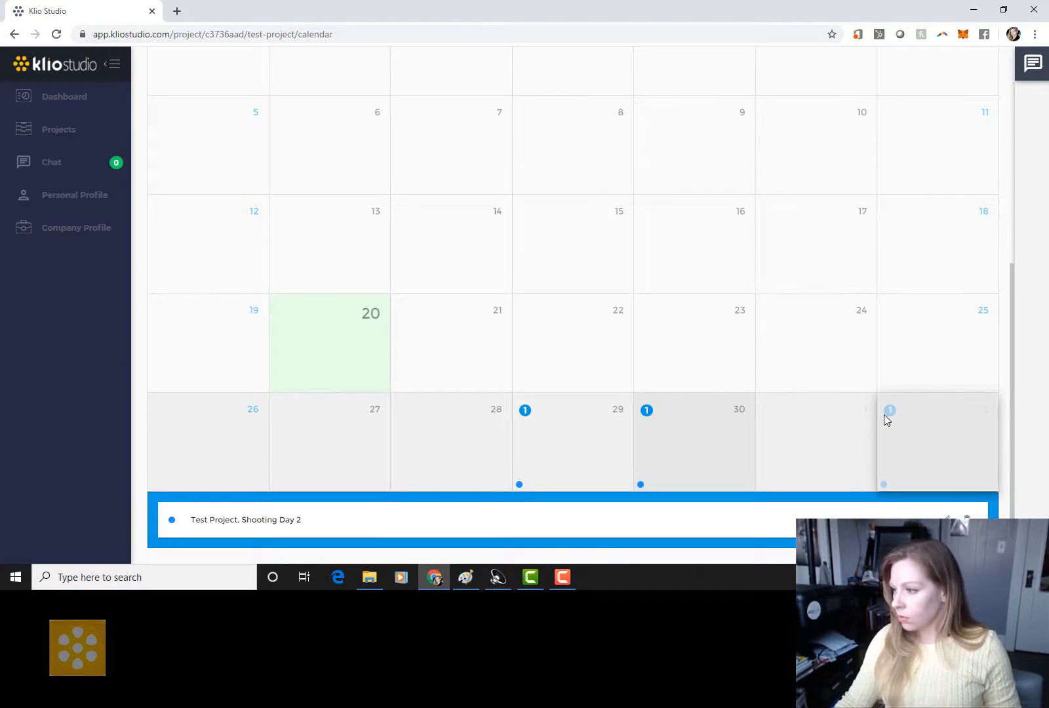
# Step: Advance the calendar to May 2020 and check Shooting Day 3 on May 2
pyautogui.scroll(5, 847, 274)
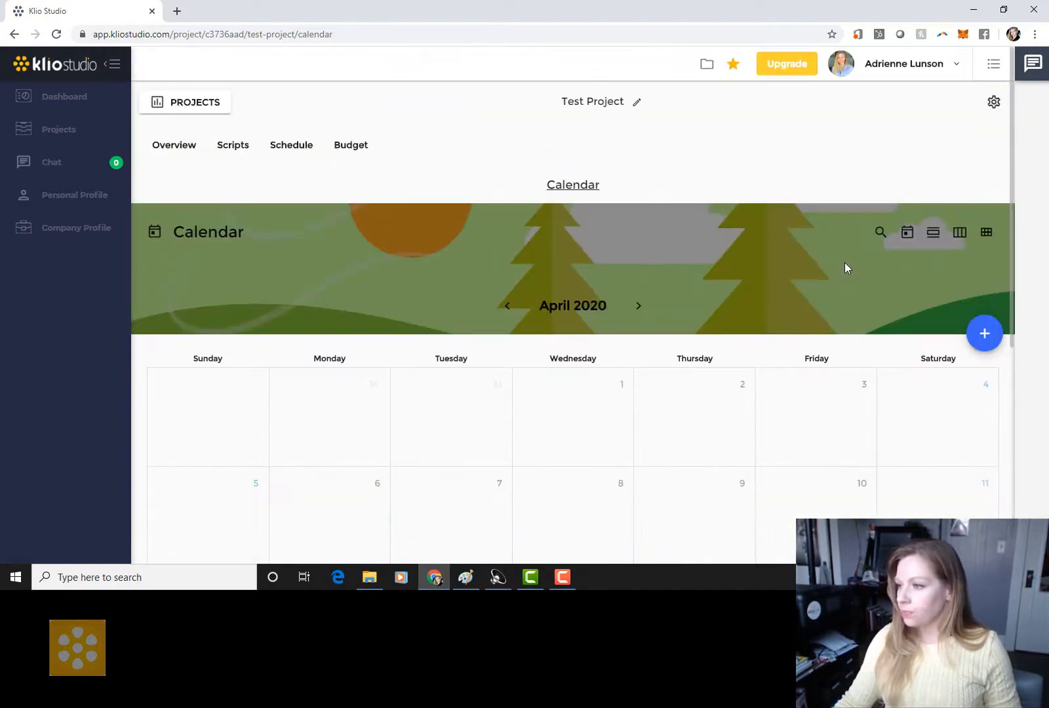
pyautogui.click(637, 312)
pyautogui.scroll(-5, 667, 390)
pyautogui.scroll(5, 668, 390)
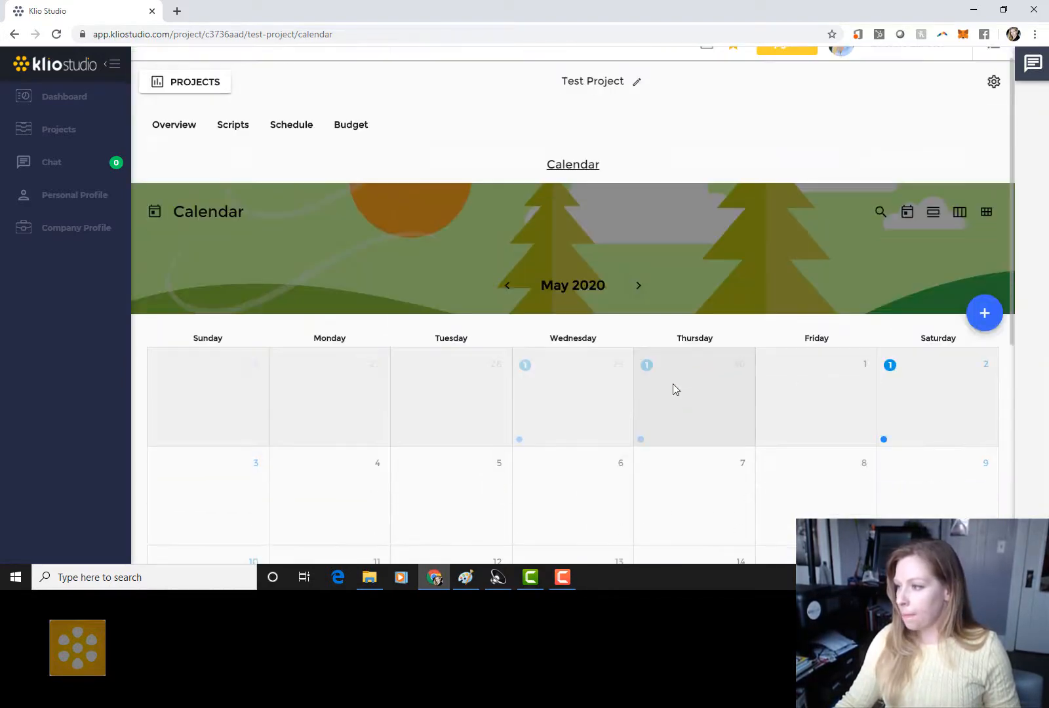
pyautogui.click(937, 398)
pyautogui.scroll(-3, 796, 386)
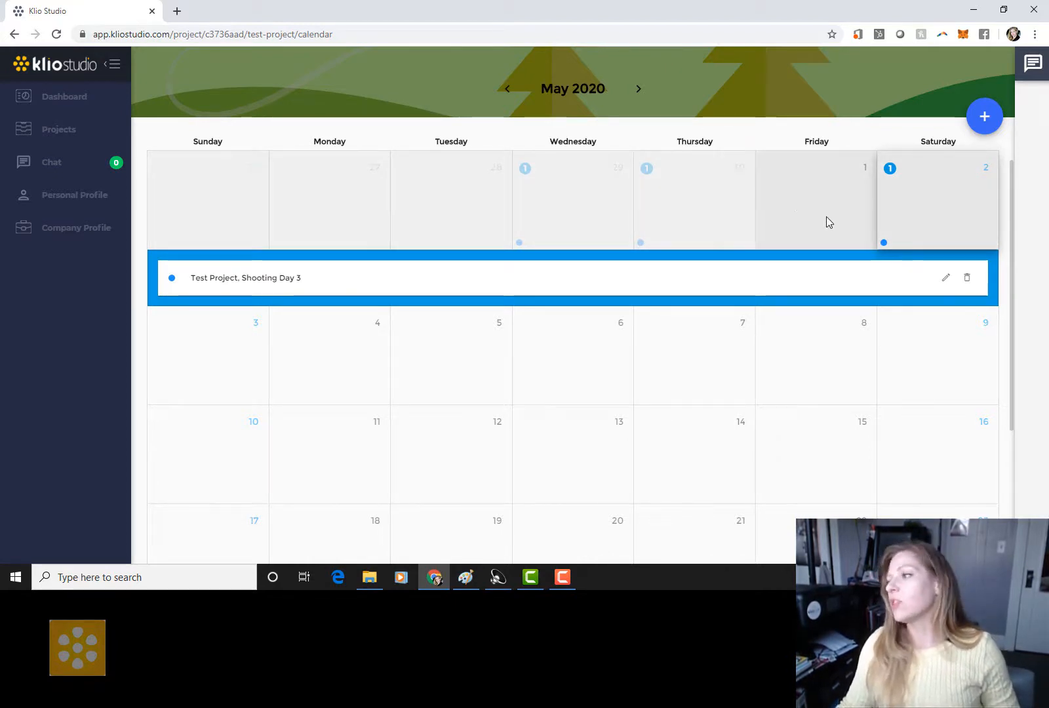
pyautogui.scroll(3, 925, 219)
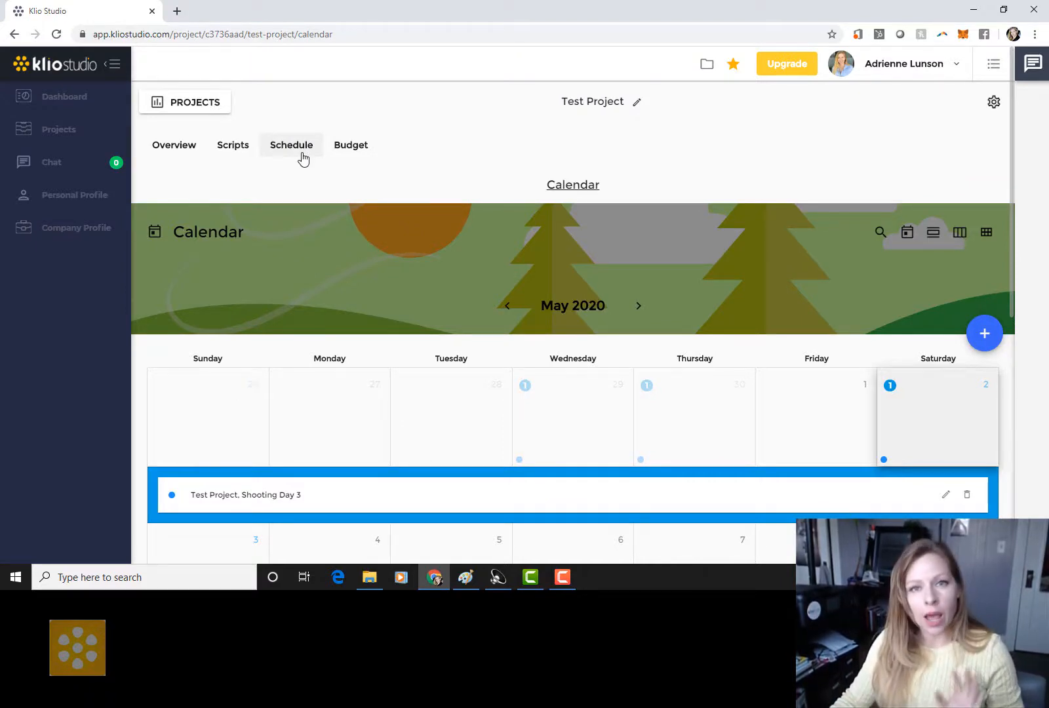
# Step: Start a new call sheet from Schedule > Call Sheets with crew call 0600a (06:00 AM)
pyautogui.click(302, 158)
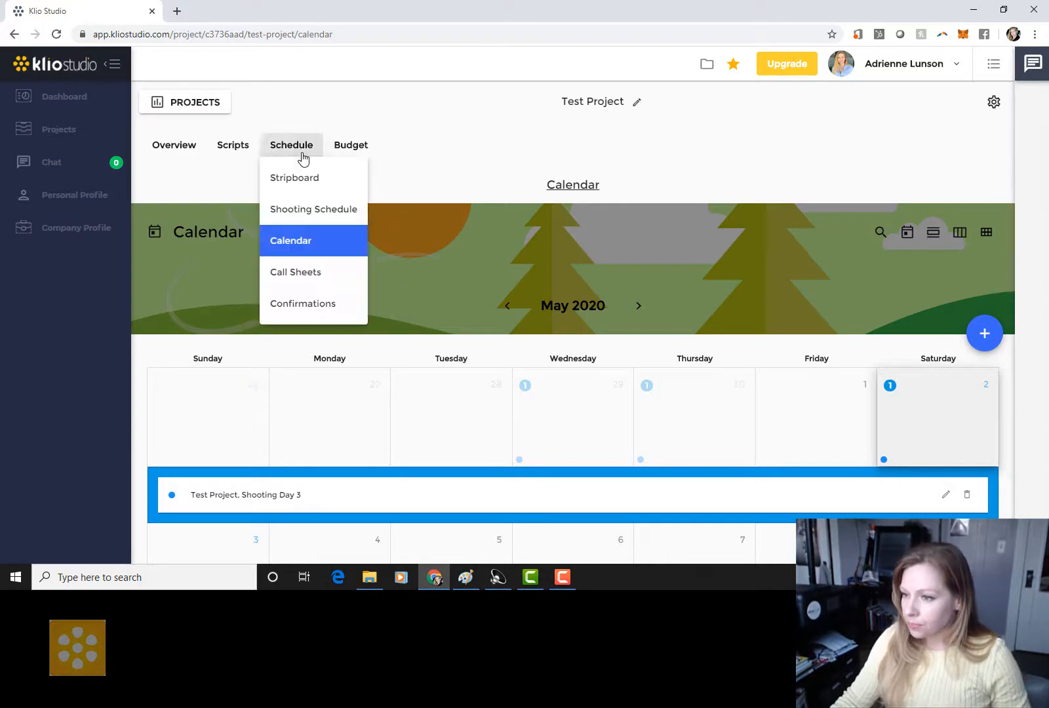
pyautogui.click(312, 276)
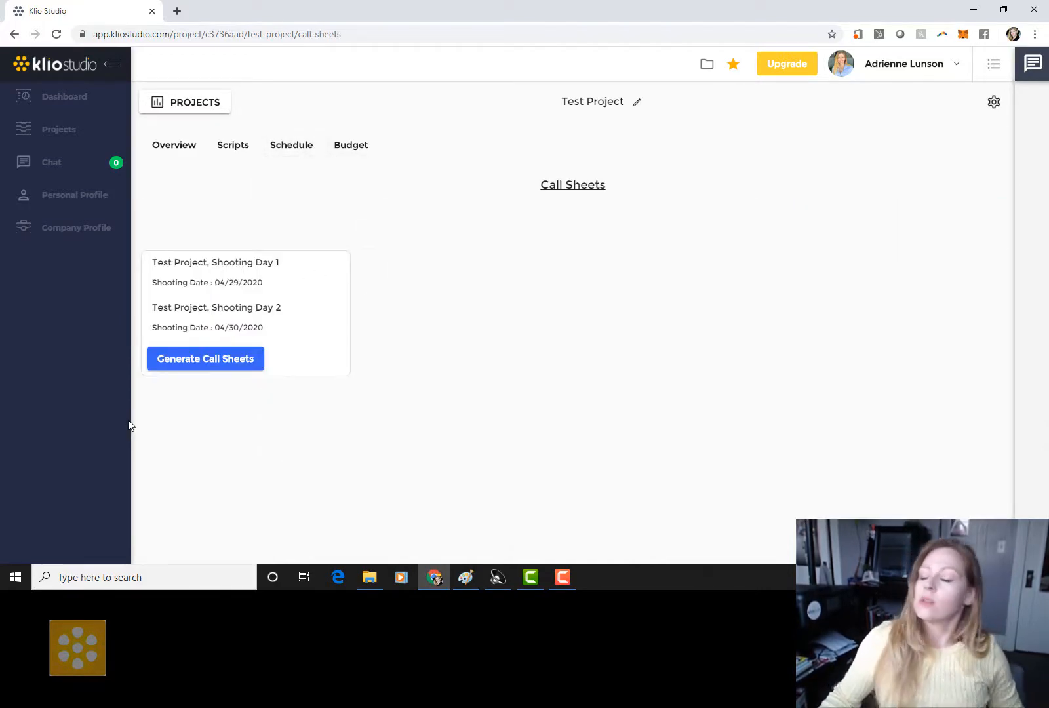
pyautogui.click(249, 361)
pyautogui.click(463, 215)
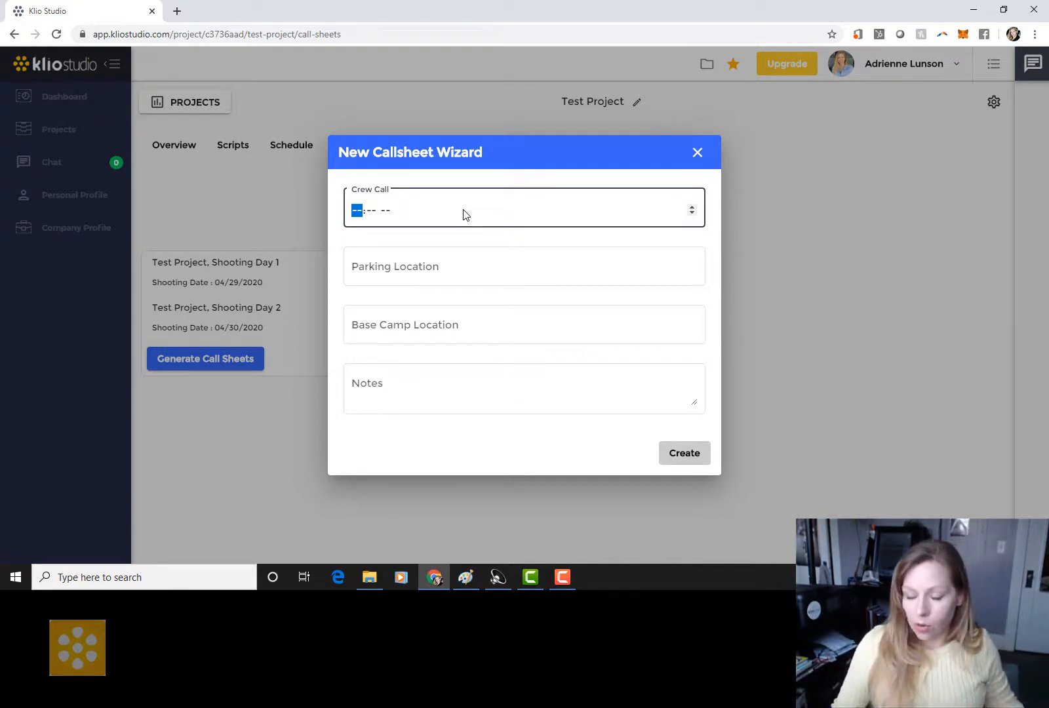
pyautogui.write('06:-- --')
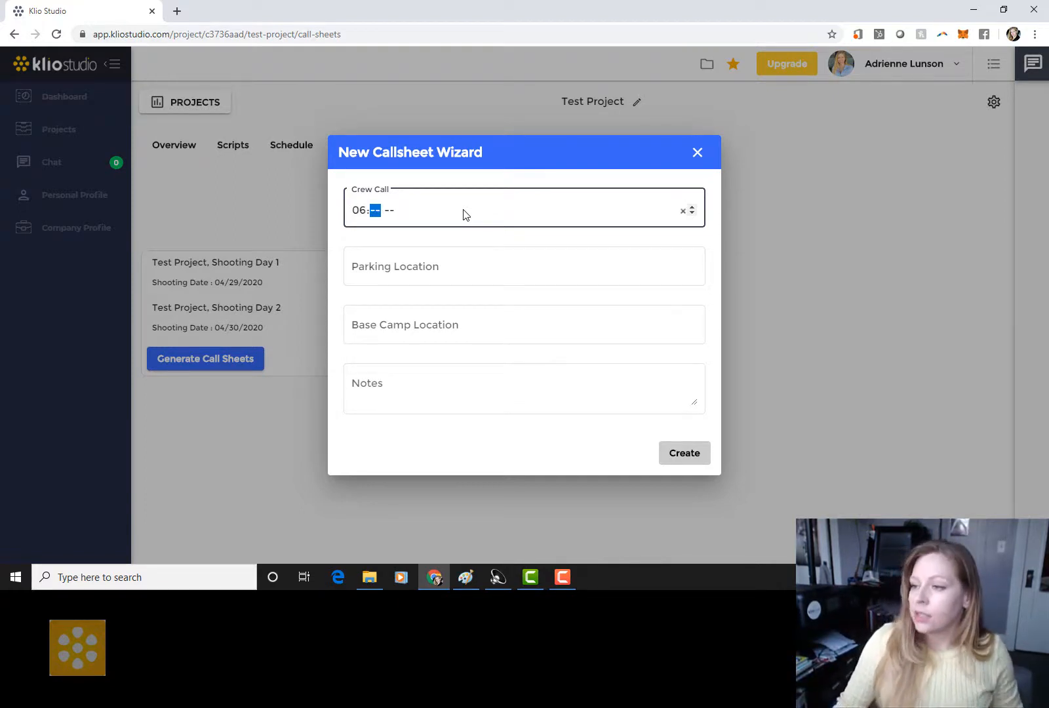
pyautogui.write('00')
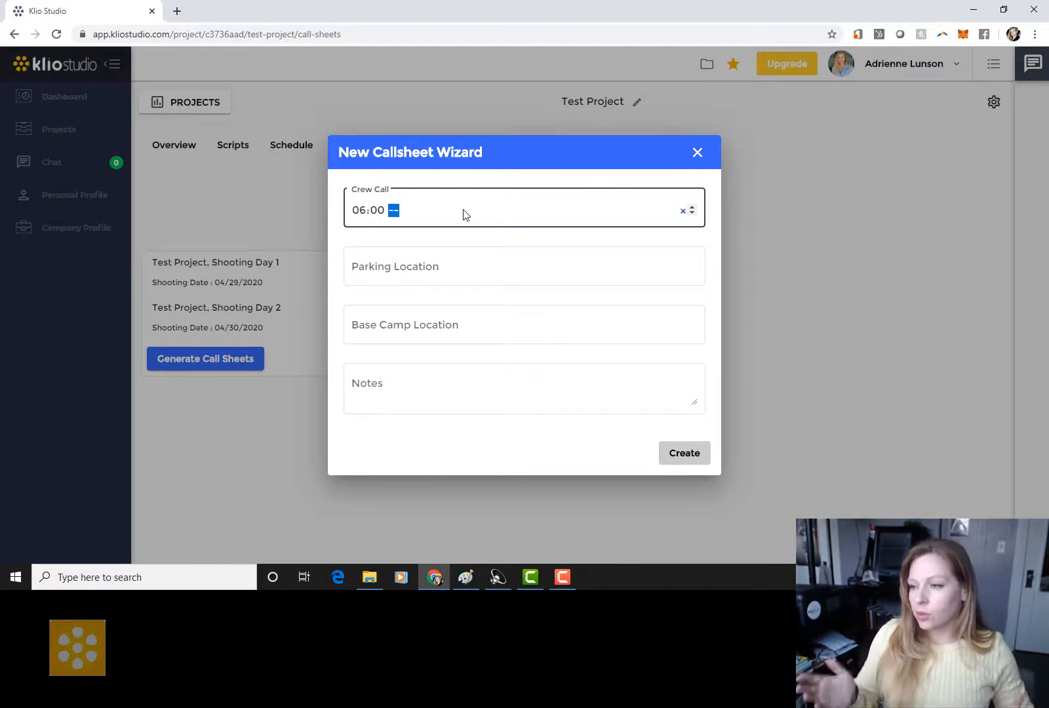
pyautogui.write('a')
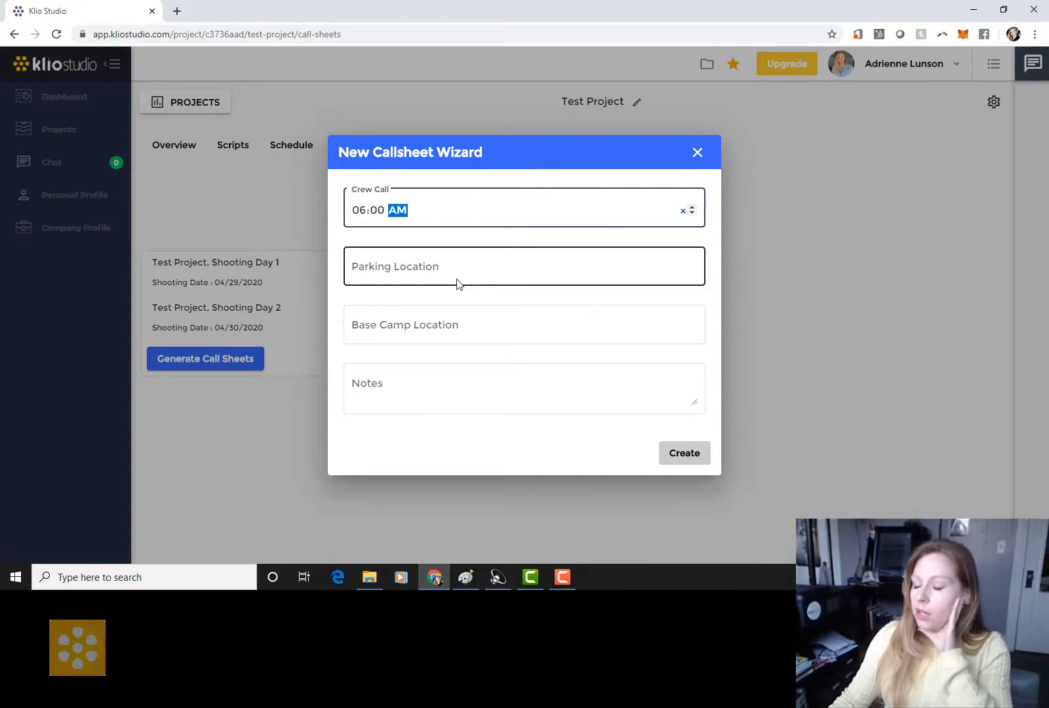
pyautogui.click(469, 268)
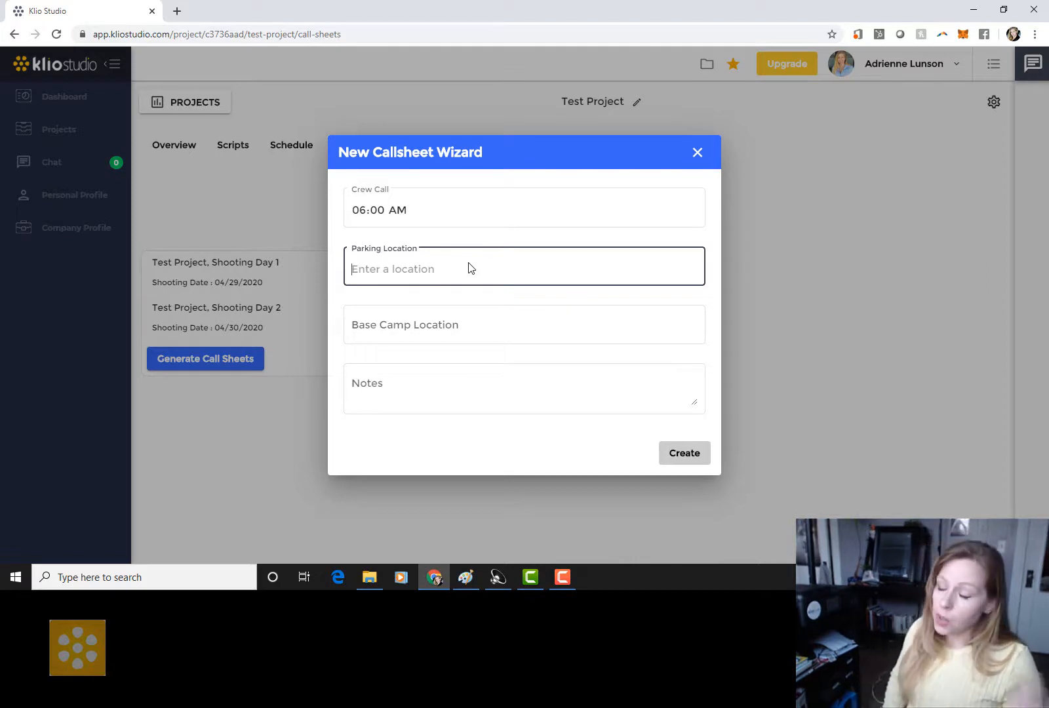
pyautogui.click(469, 264)
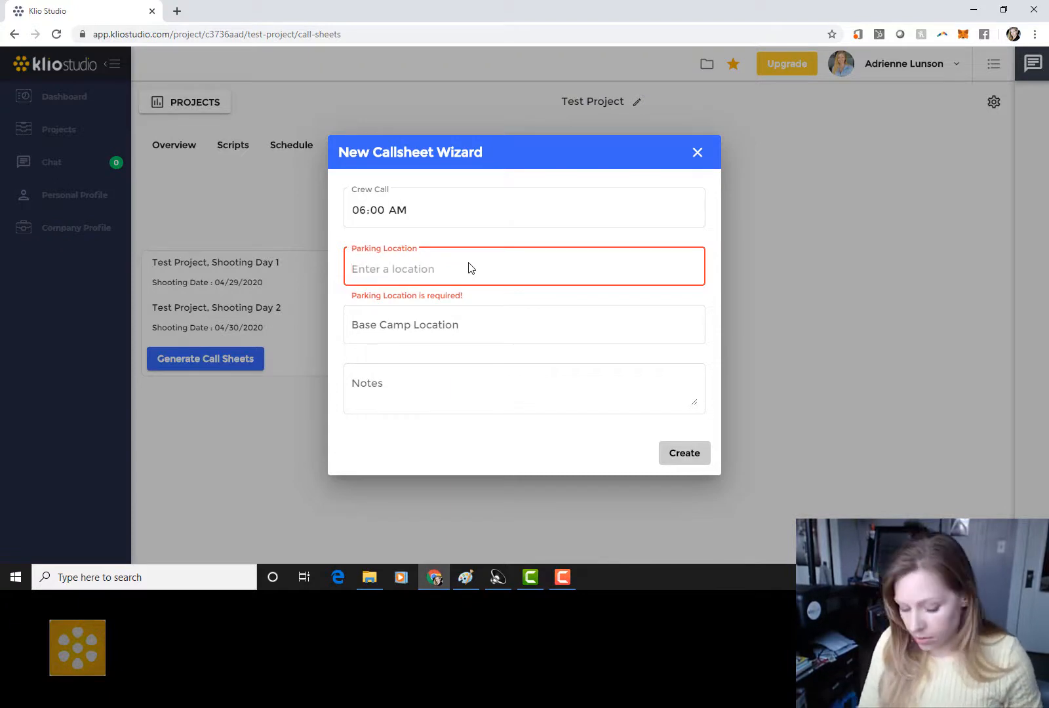
pyautogui.write('stree')
pyautogui.write('t')
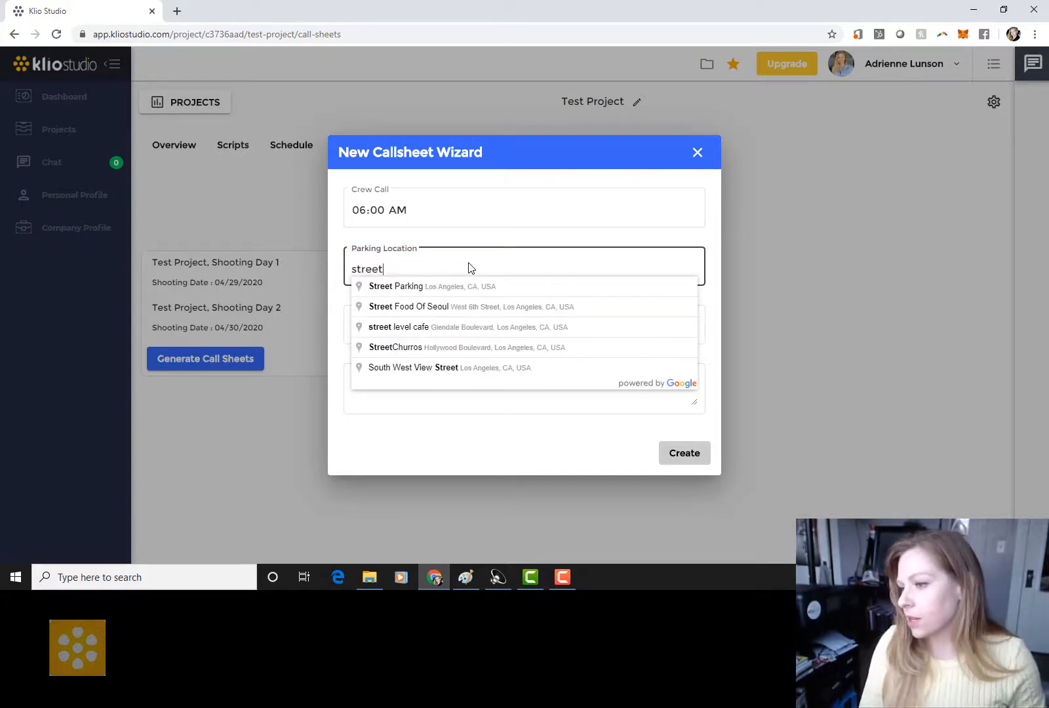
pyautogui.click(478, 286)
pyautogui.click(476, 322)
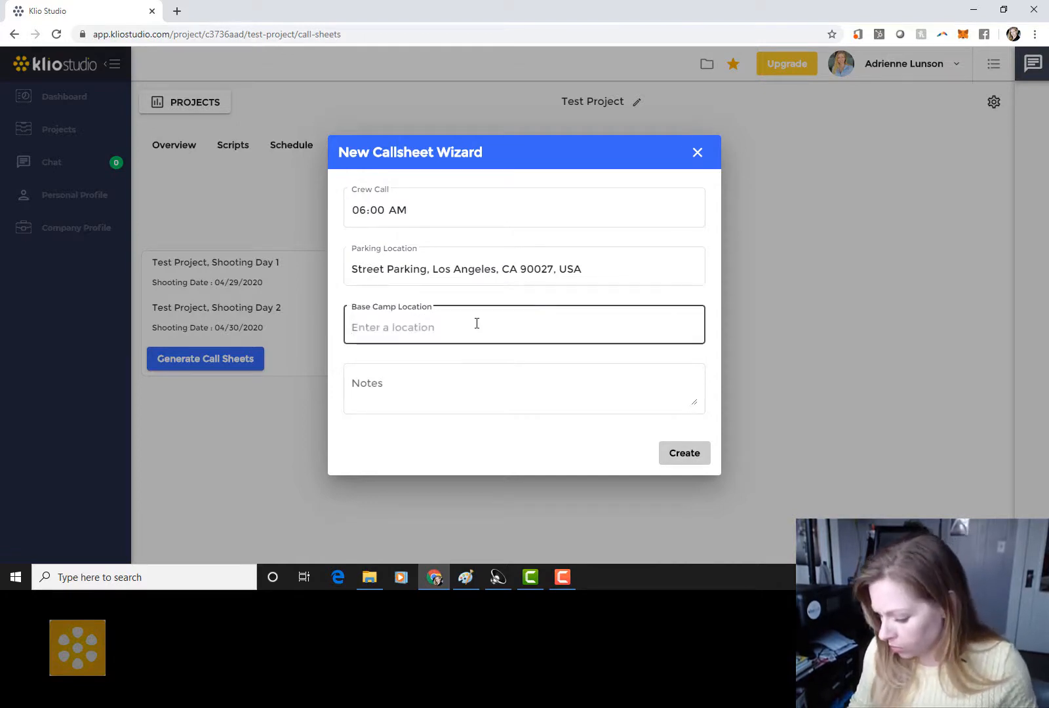
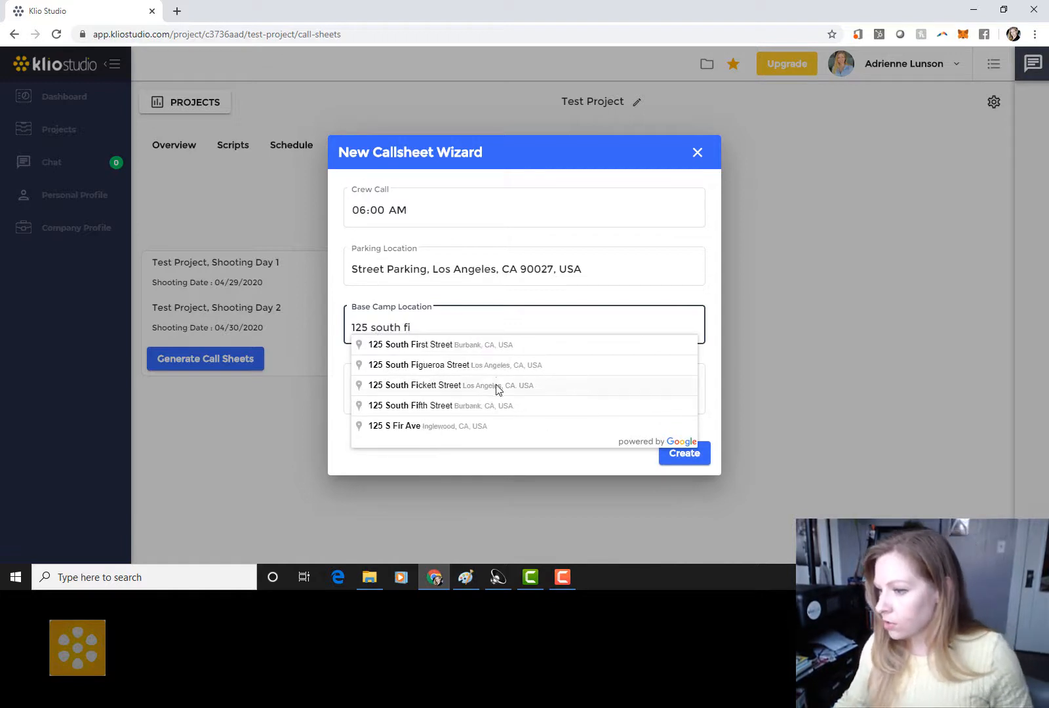
pyautogui.click(496, 365)
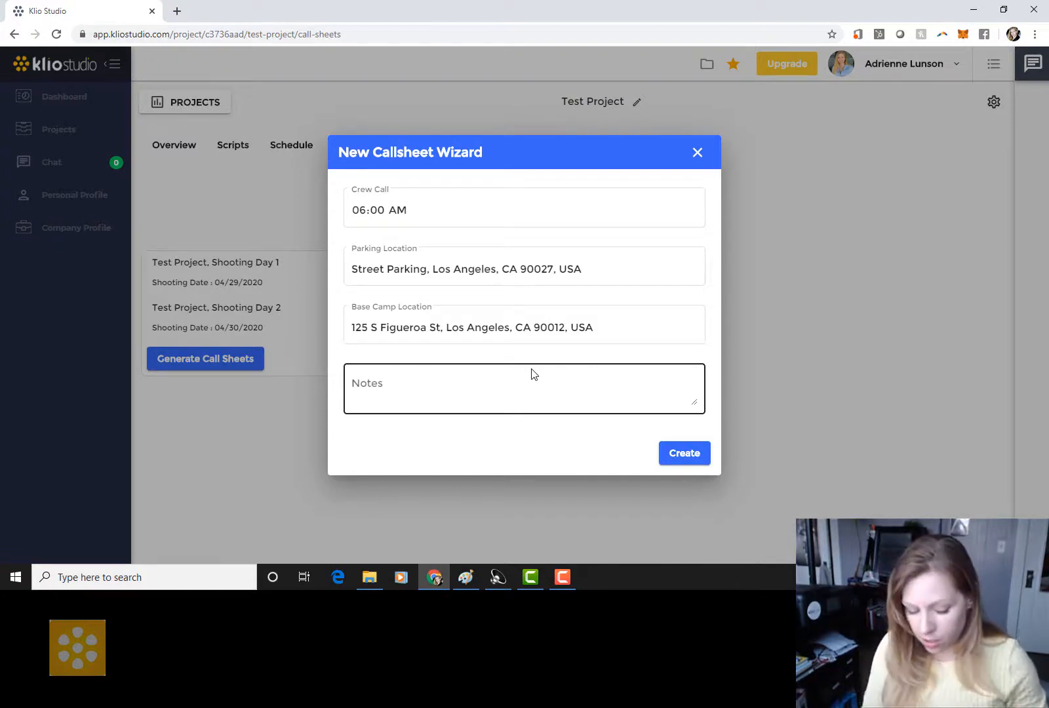
# Step: Add the 'Wear sunscreen and a face mask' safety note and create the Shooting Day 1–2 call sheet
pyautogui.click(517, 390)
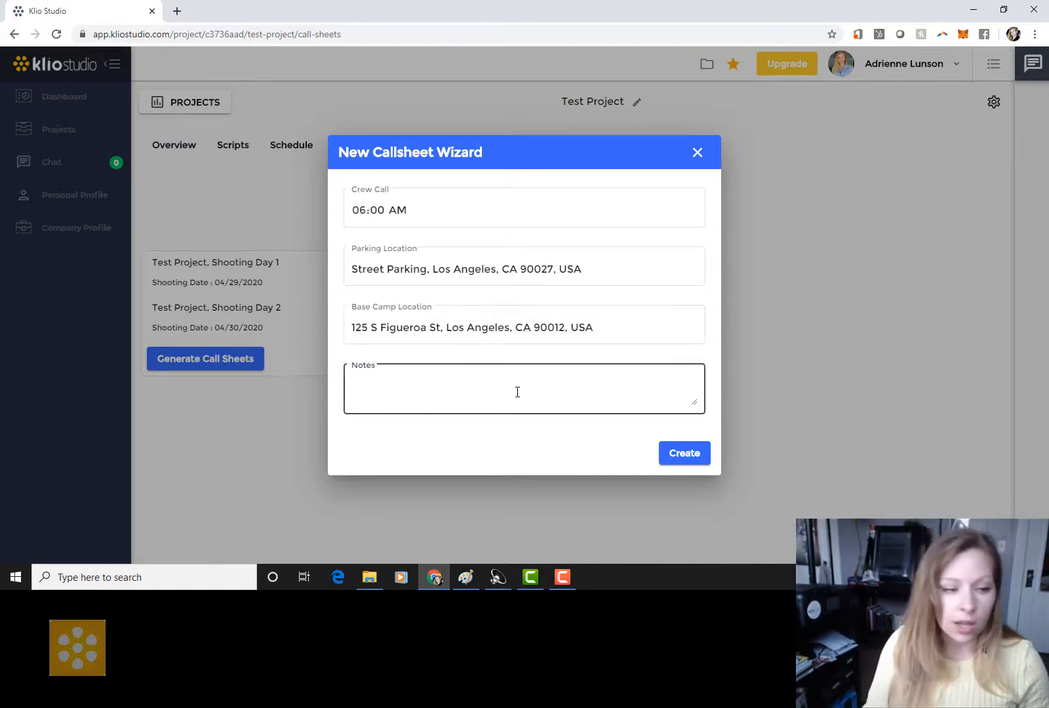
pyautogui.write('Wear sunscre')
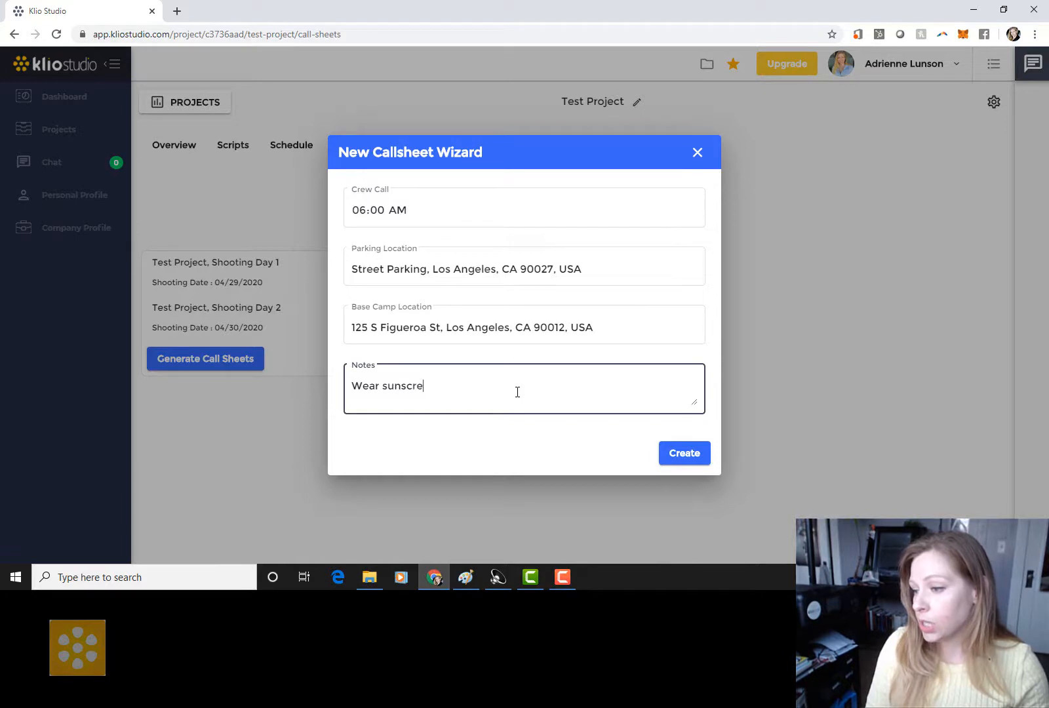
pyautogui.write('en and a face mask! wash your hands!')
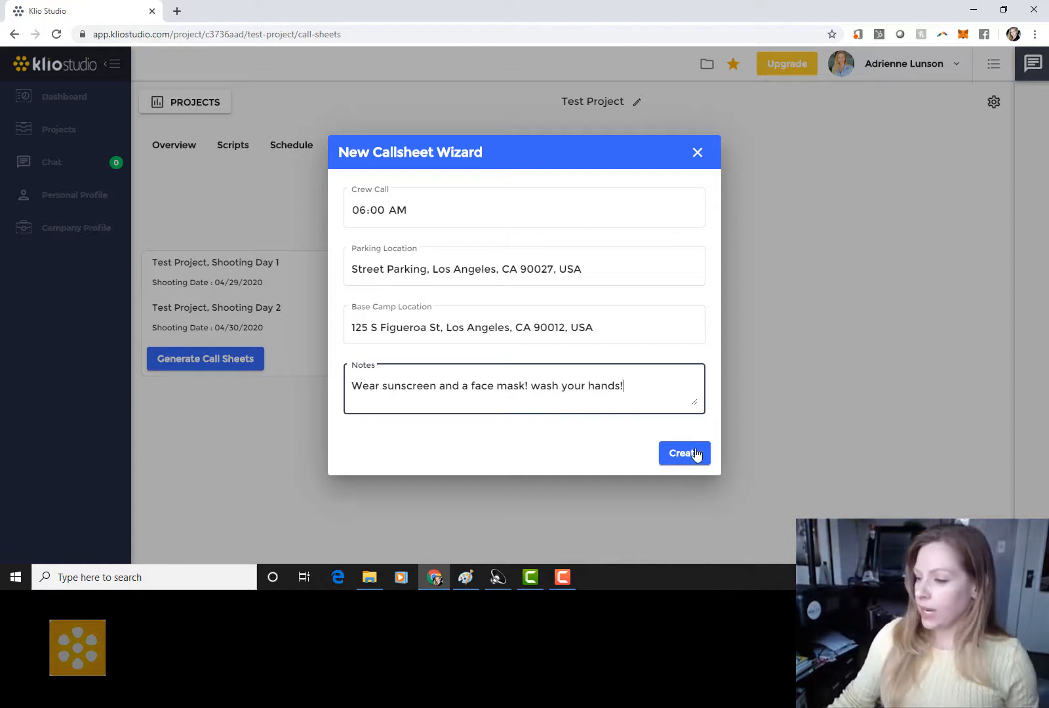
pyautogui.click(693, 455)
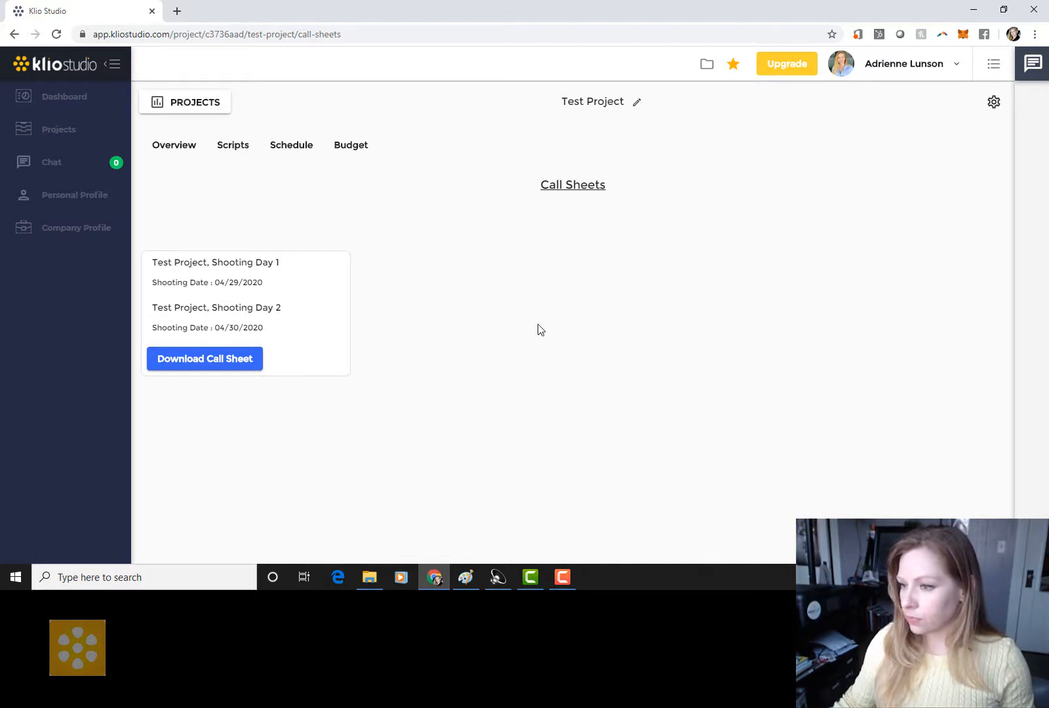
# Step: Download the call sheet as .xlsx and open it in Excel
pyautogui.click(204, 362)
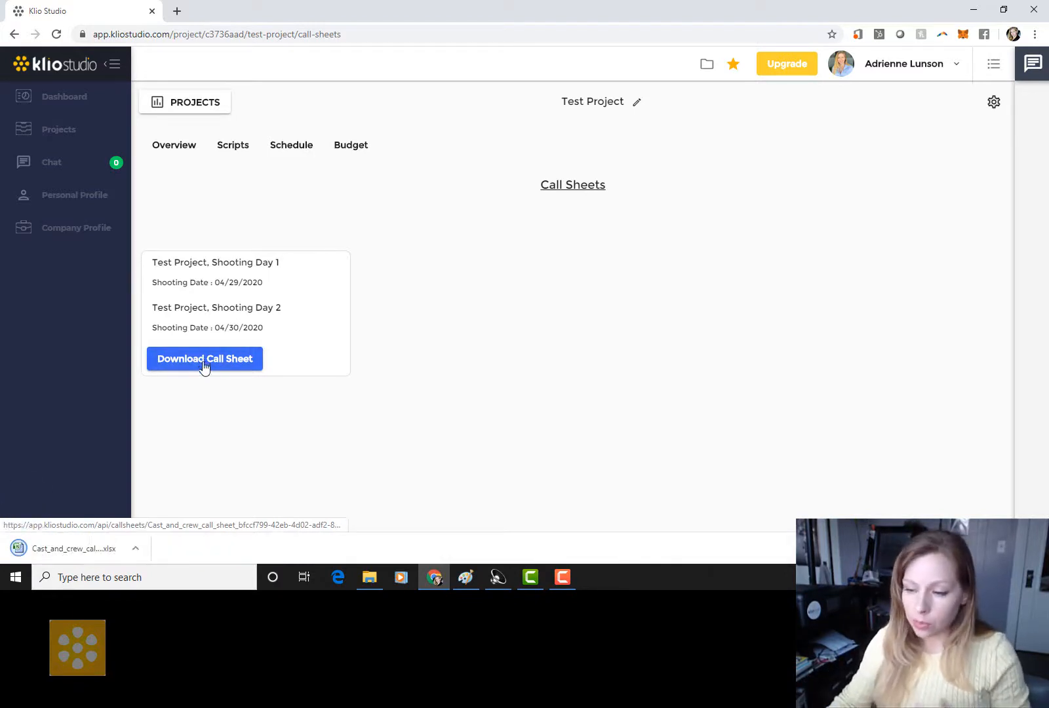
pyautogui.click(84, 548)
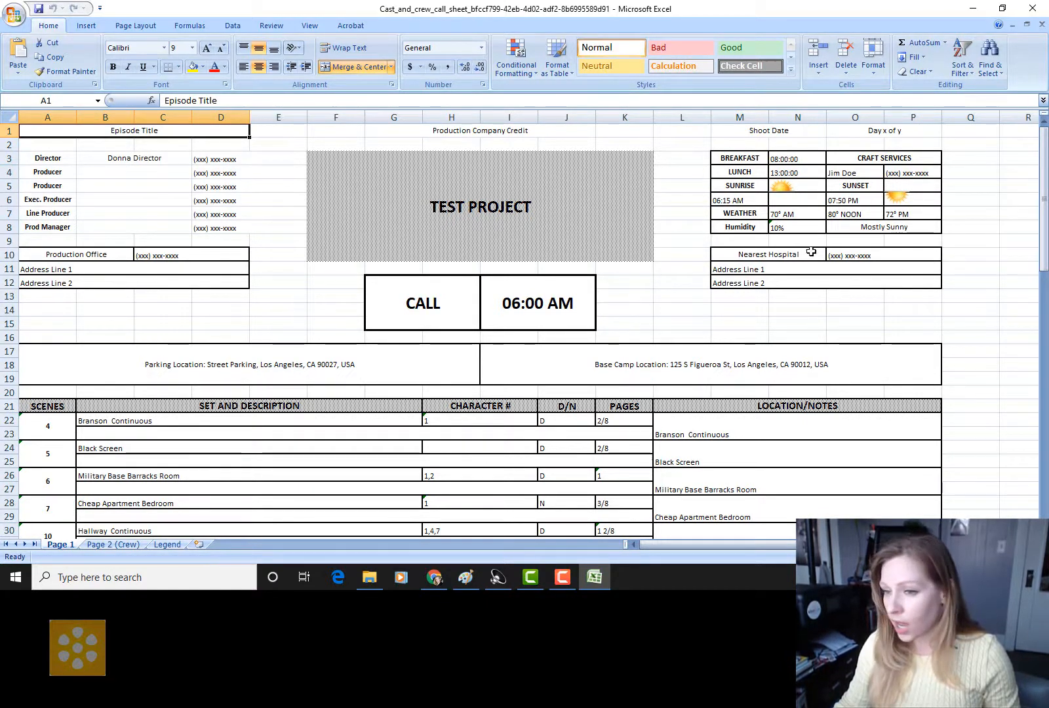
pyautogui.scroll(-2, 808, 250)
pyautogui.scroll(-4, 808, 250)
pyautogui.scroll(1, 808, 251)
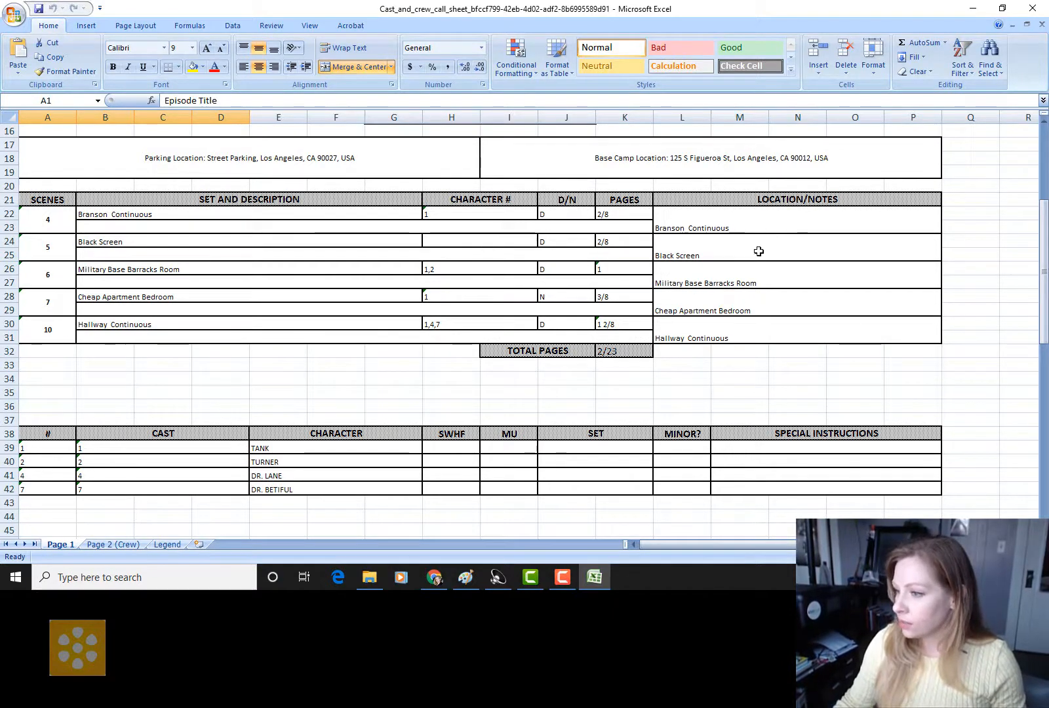
pyautogui.scroll(-2, 651, 337)
pyautogui.scroll(-11, 651, 337)
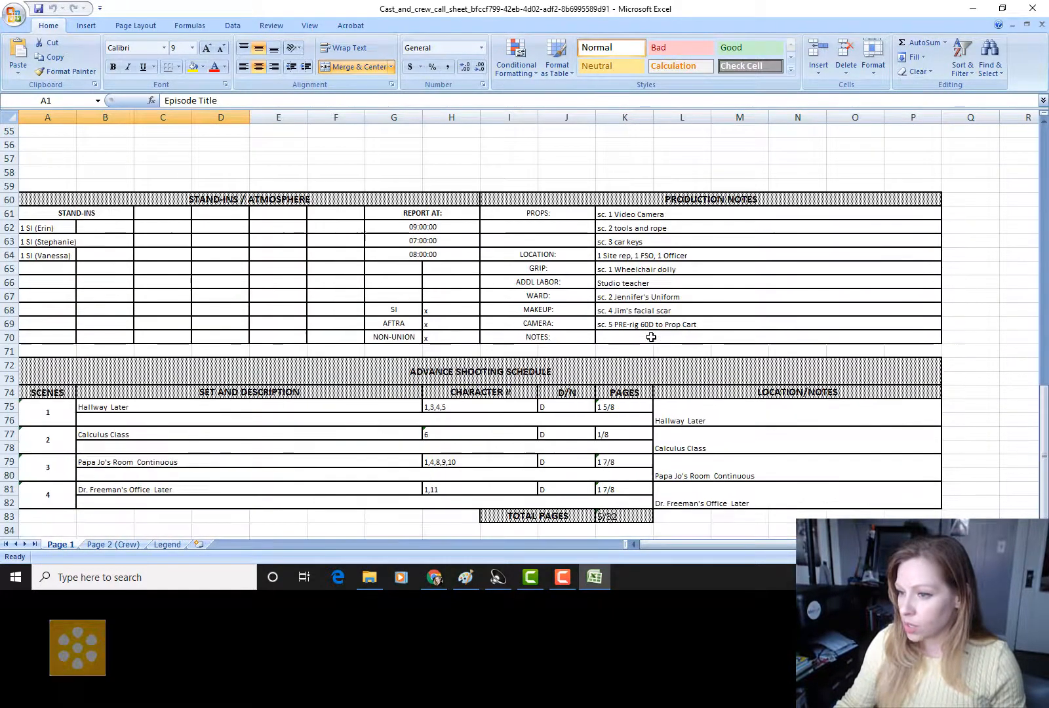
pyautogui.scroll(-2, 262, 459)
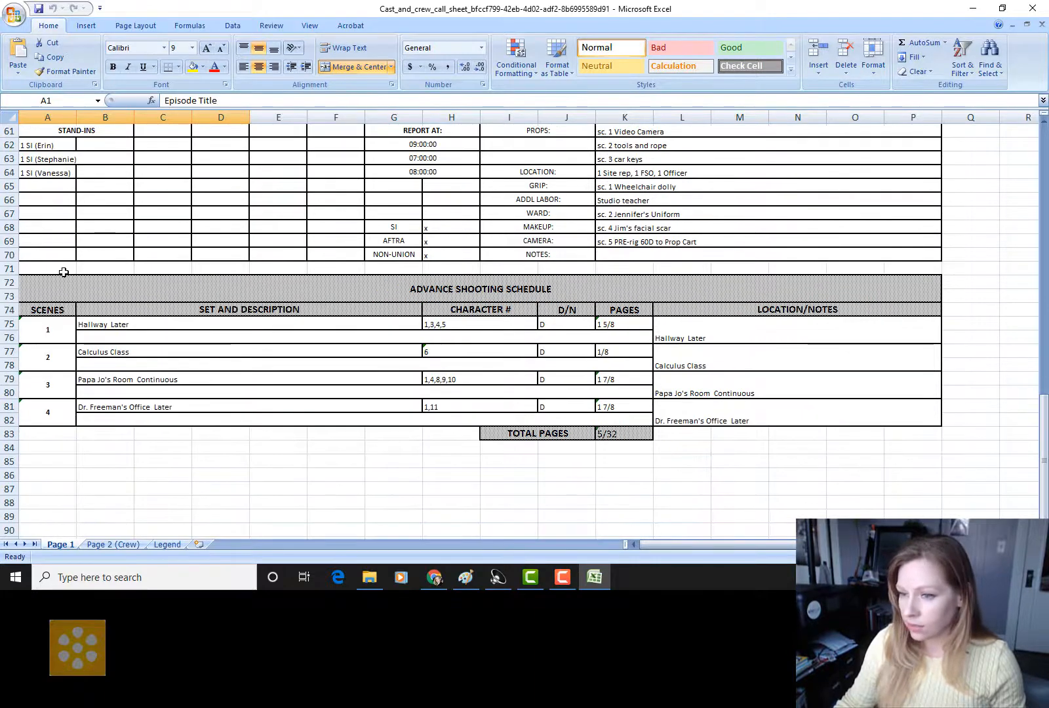
pyautogui.scroll(-3, 171, 374)
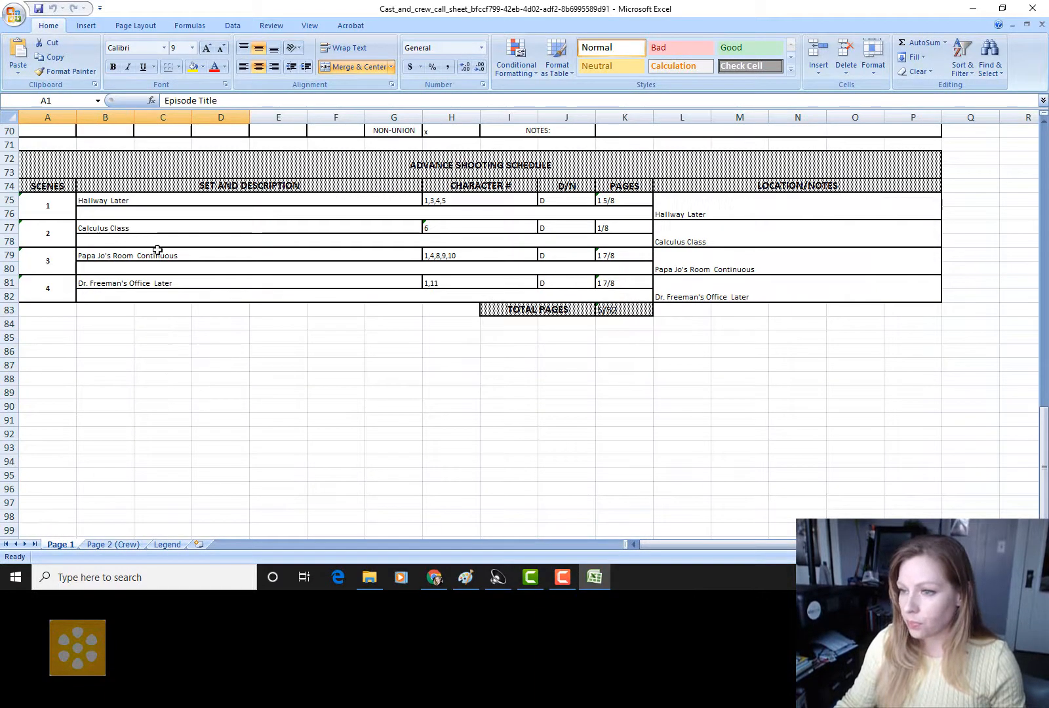
pyautogui.scroll(5, 791, 235)
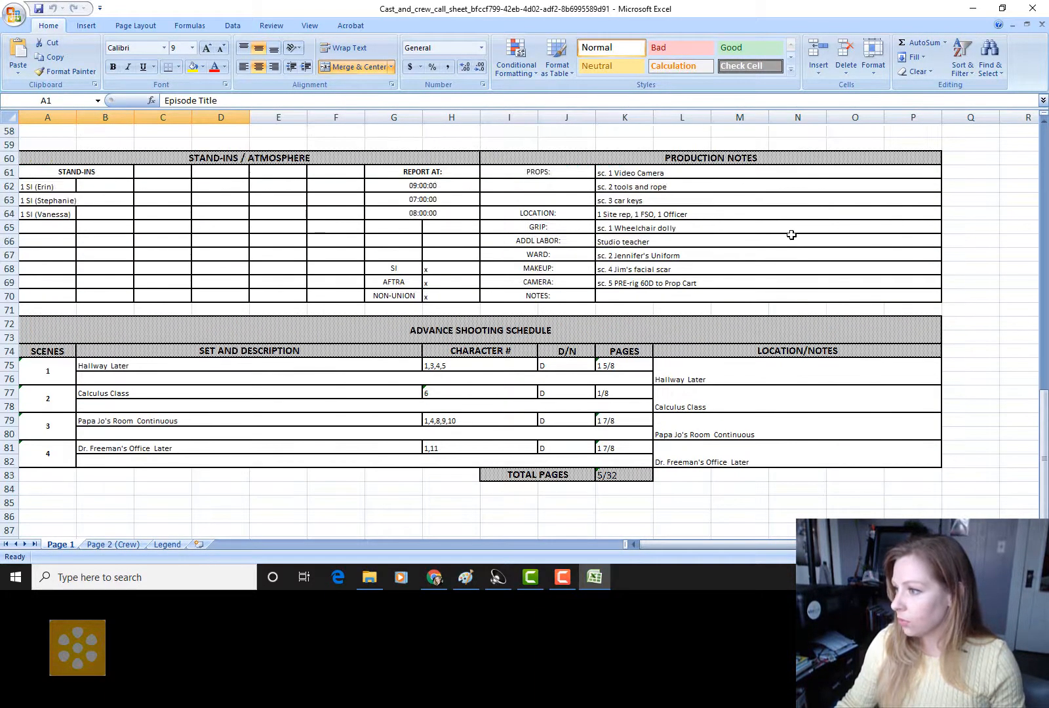
pyautogui.click(640, 215)
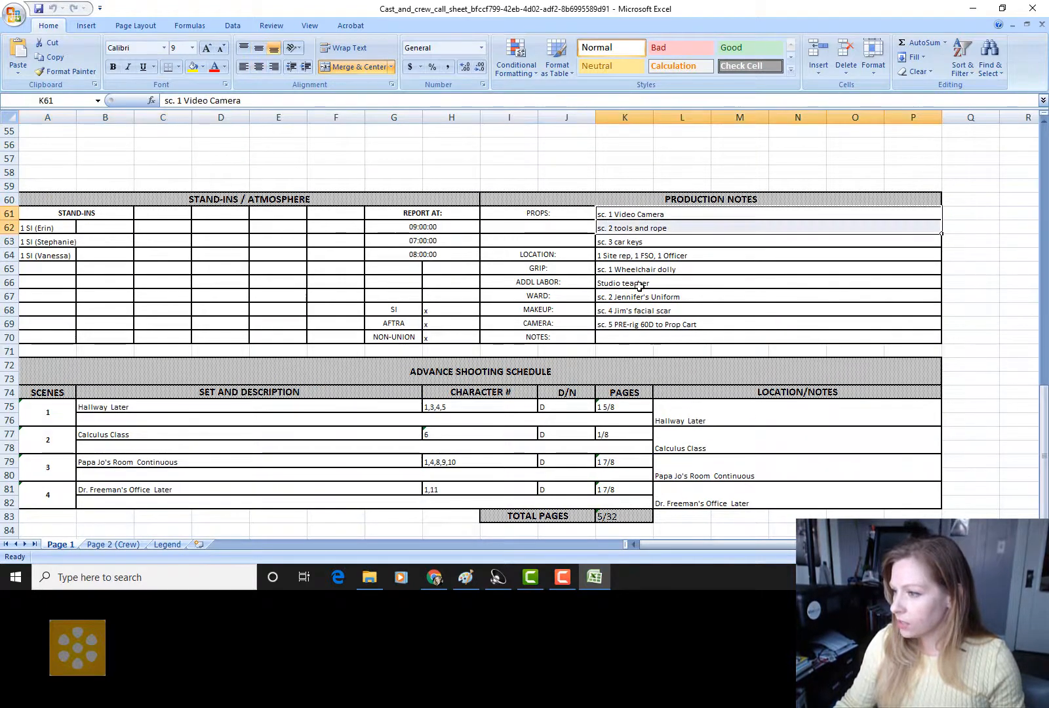
pyautogui.click(640, 284)
pyautogui.click(639, 325)
pyautogui.click(643, 297)
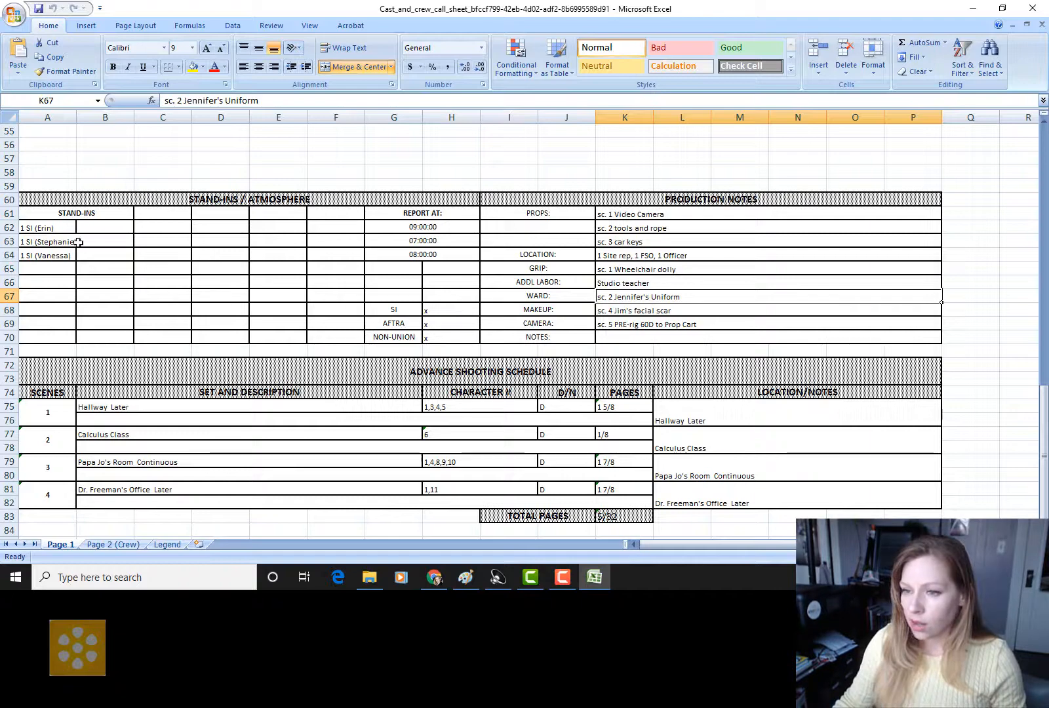
pyautogui.click(44, 230)
pyautogui.click(50, 242)
pyautogui.click(58, 257)
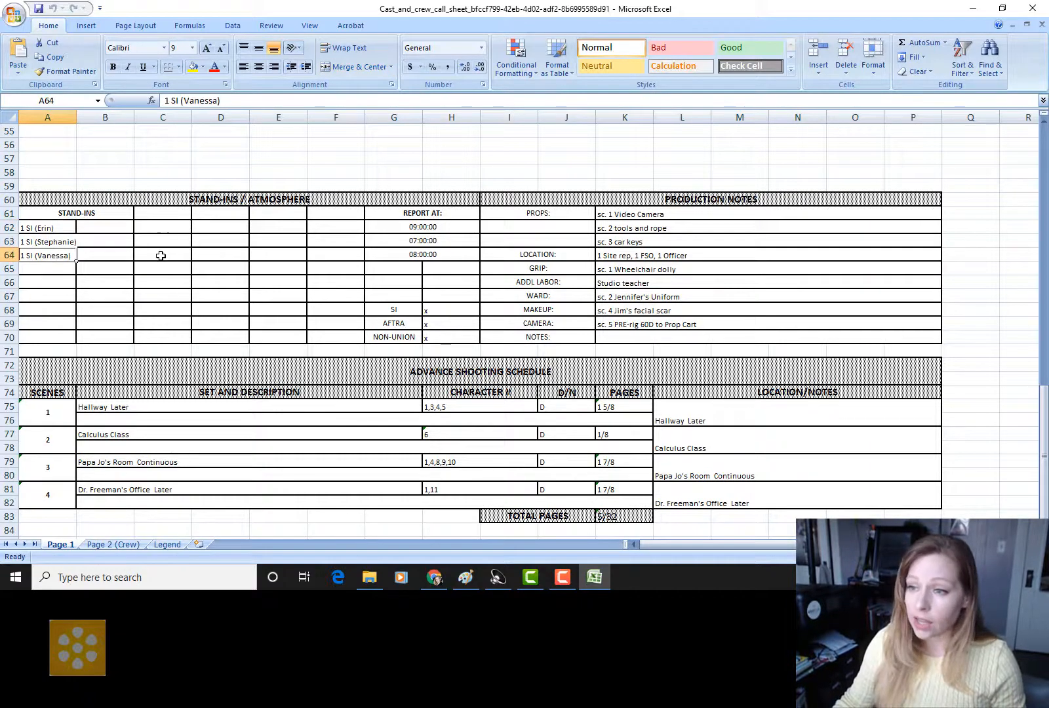
pyautogui.scroll(4, 160, 256)
pyautogui.scroll(6, 161, 256)
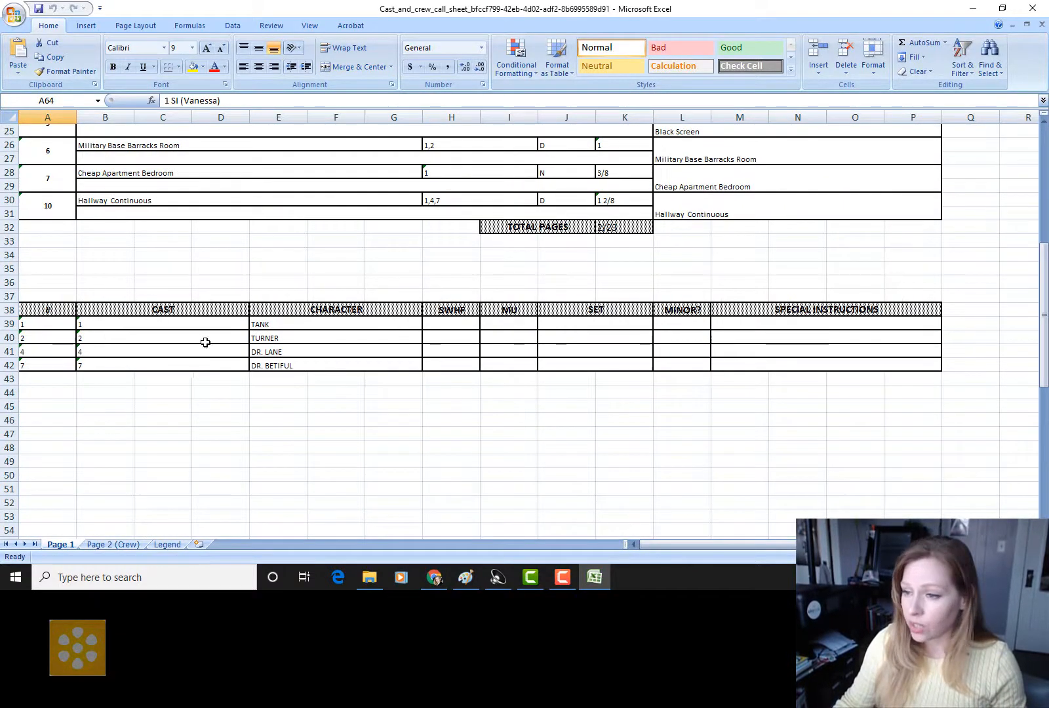
pyautogui.scroll(-8, 216, 451)
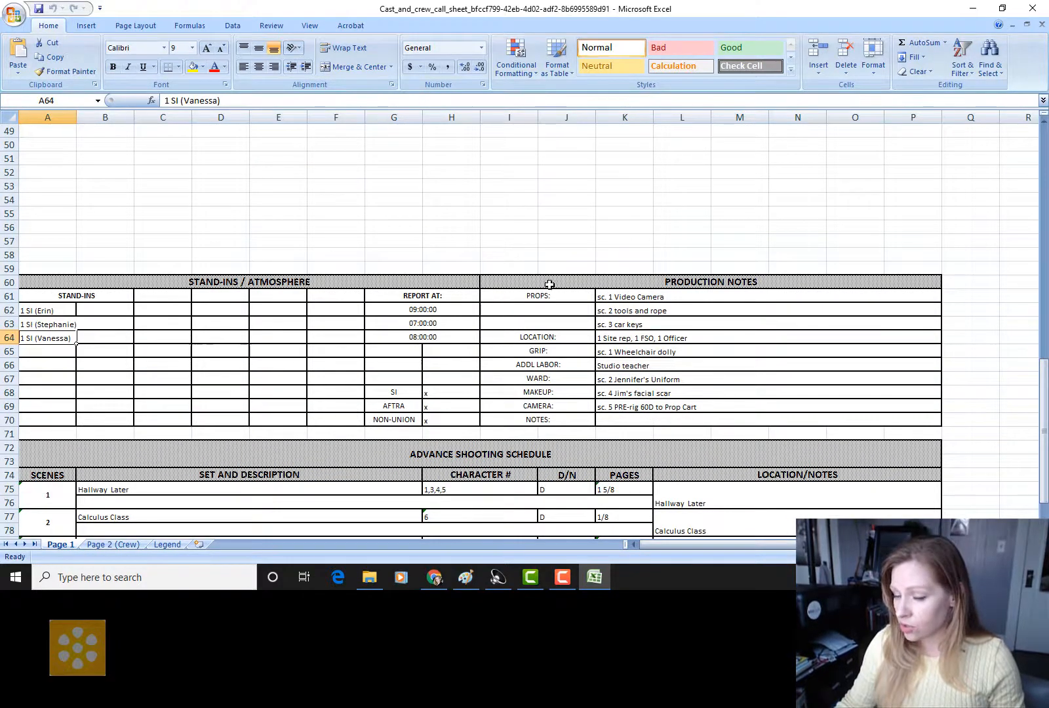
pyautogui.scroll(-3, 521, 337)
pyautogui.scroll(14, 521, 338)
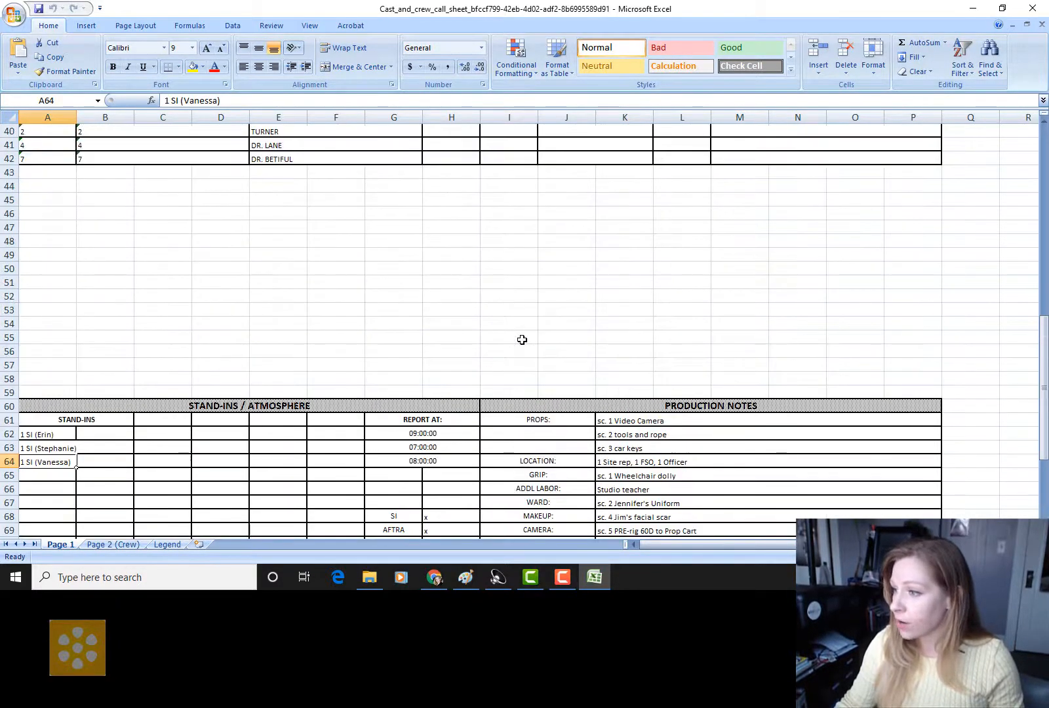
pyautogui.scroll(5, 521, 339)
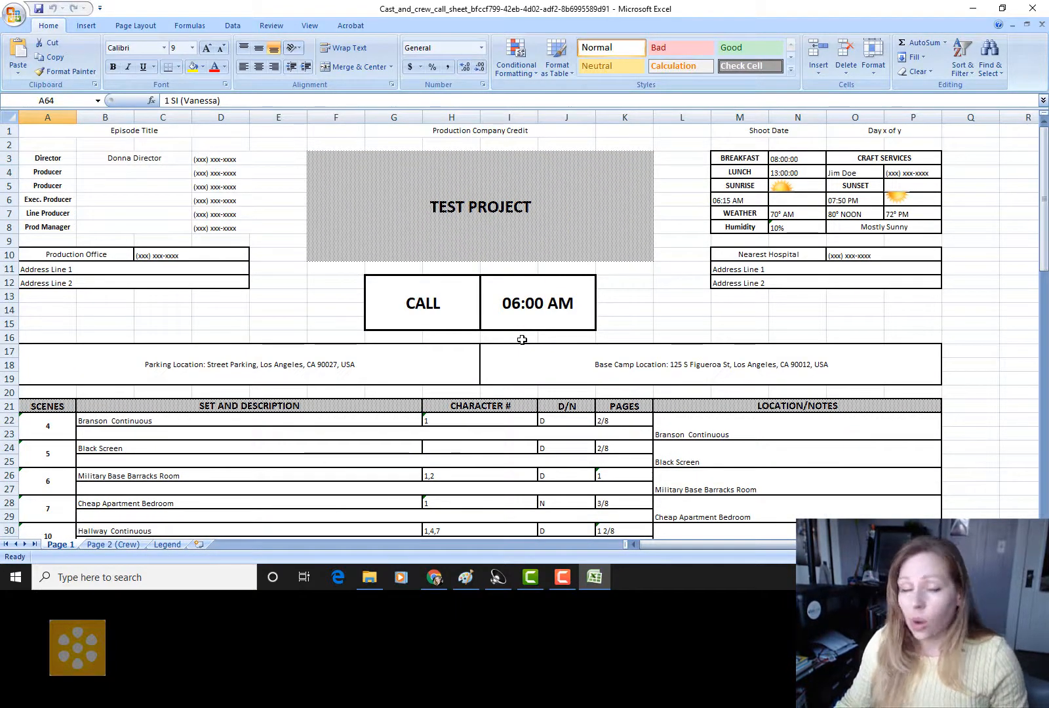
pyautogui.scroll(-1, 522, 338)
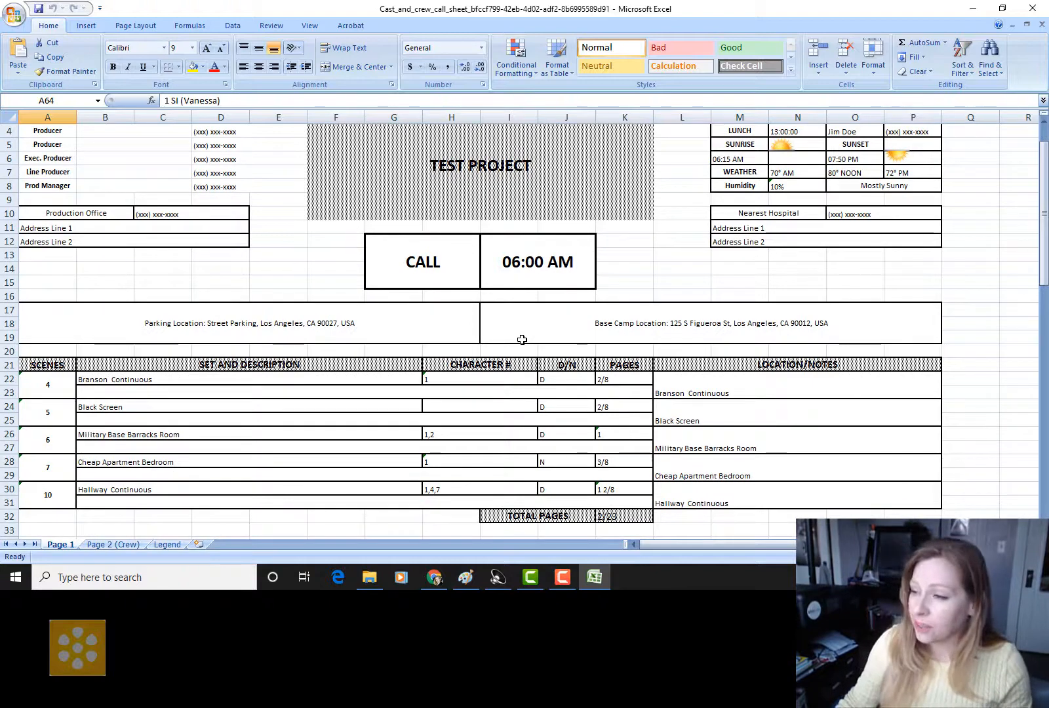
# Step: Close Excel to return to Klio Studio's Call Sheets page
pyautogui.scroll(1, 522, 339)
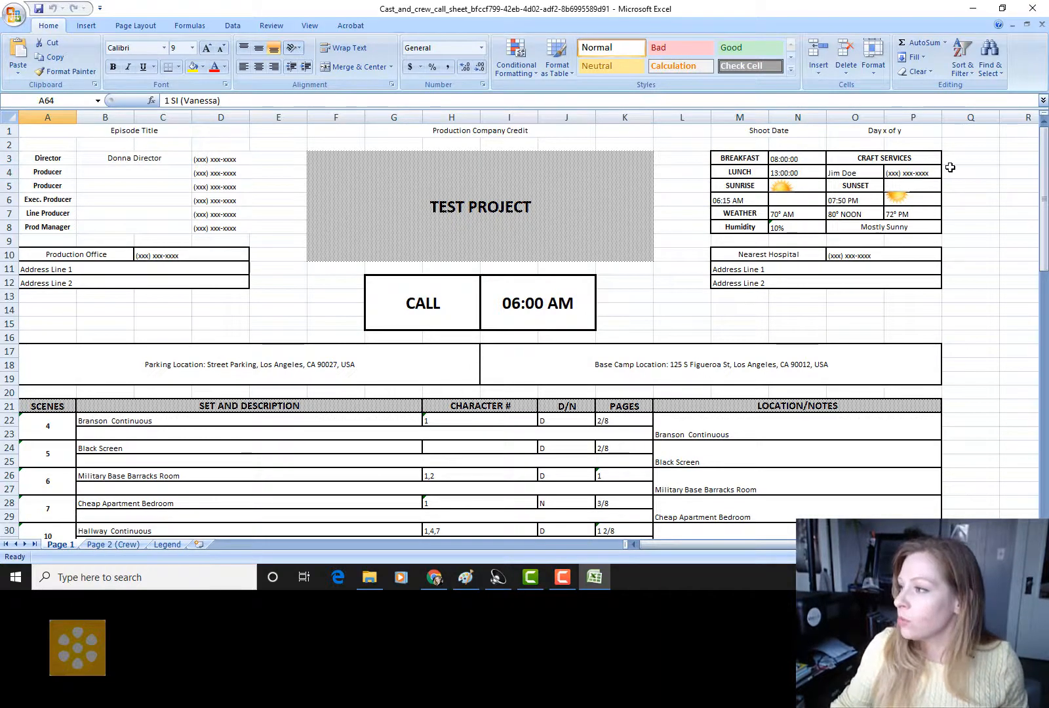
pyautogui.click(1033, 9)
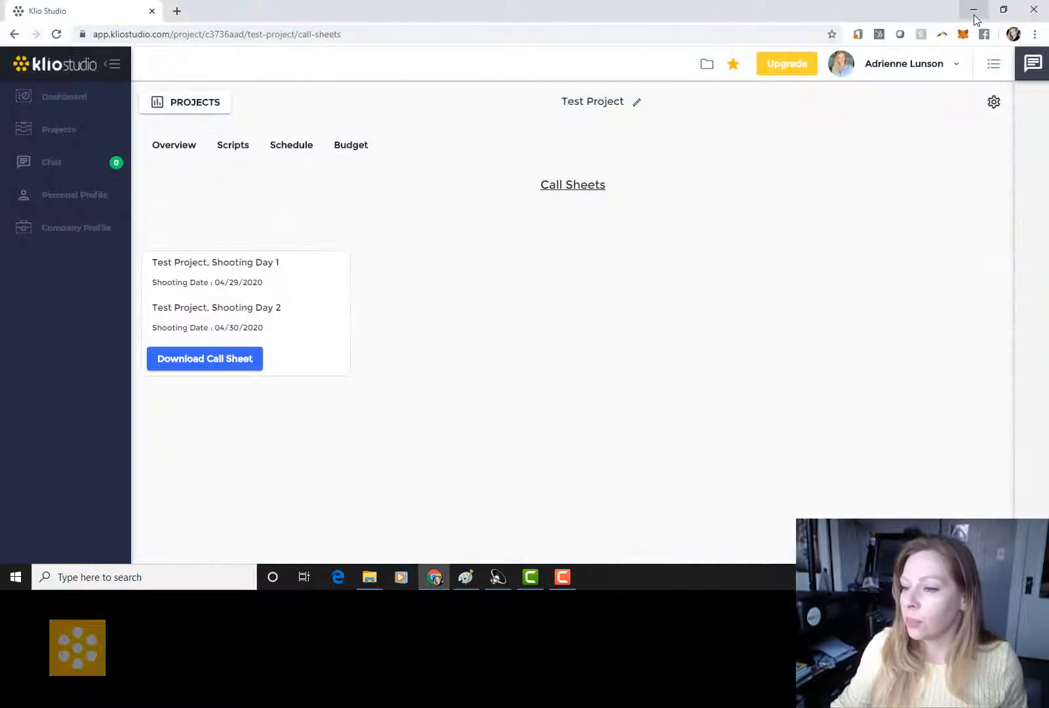